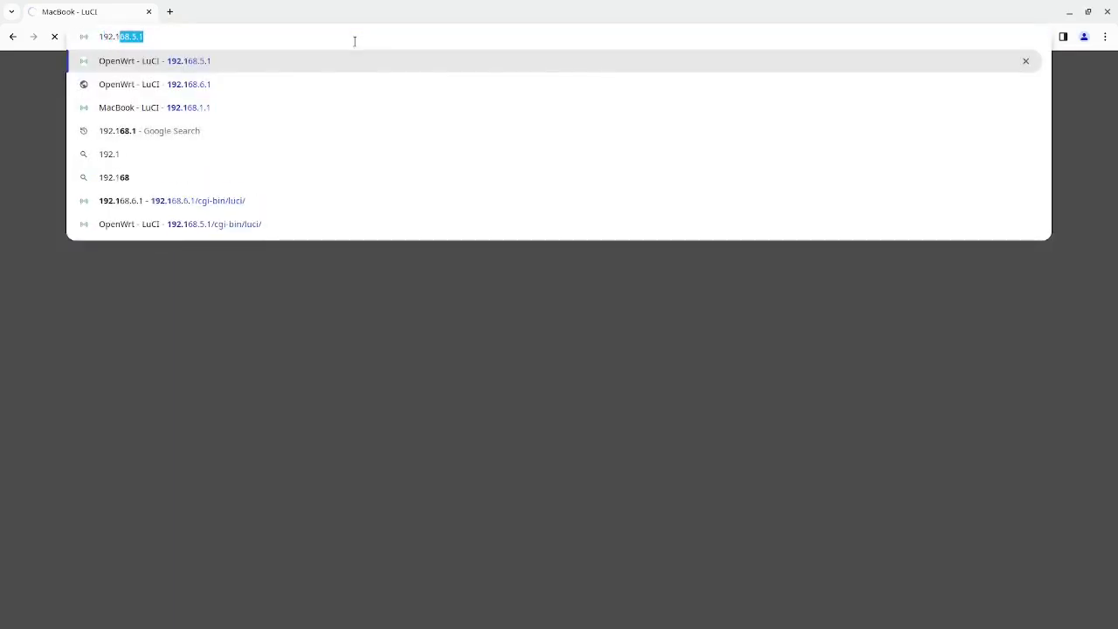
Load the router's web interface and log in to LuCI.
{"action": "key", "text": "BackSpace"}
{"action": "type", "text": ".5."}
{"action": "key", "text": "Return"}
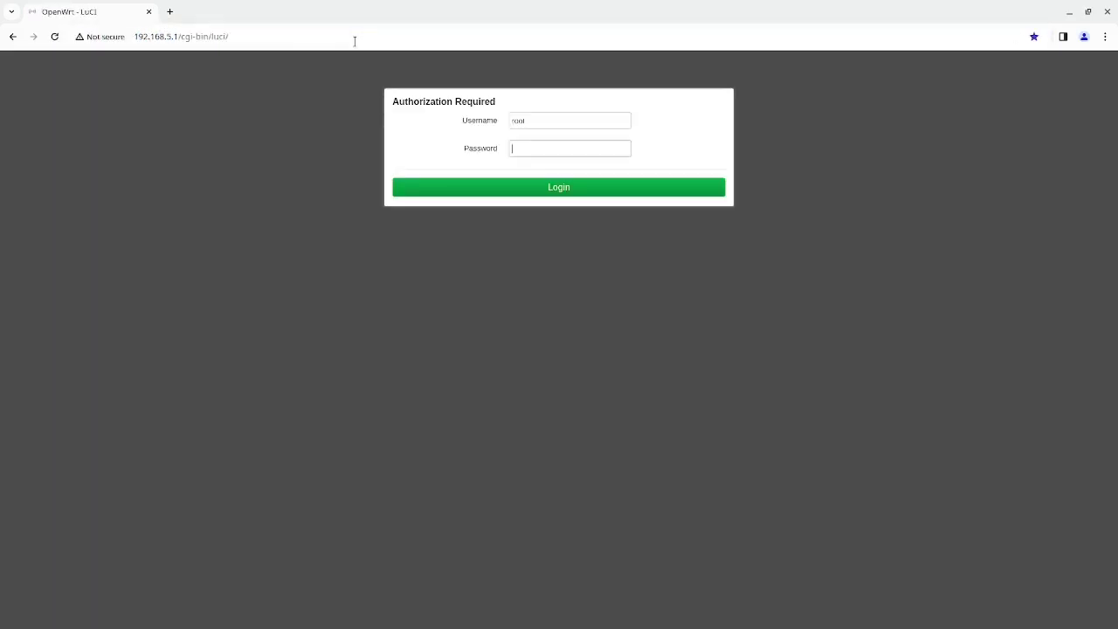
{"action": "left_click", "coordinate": [547, 193]}
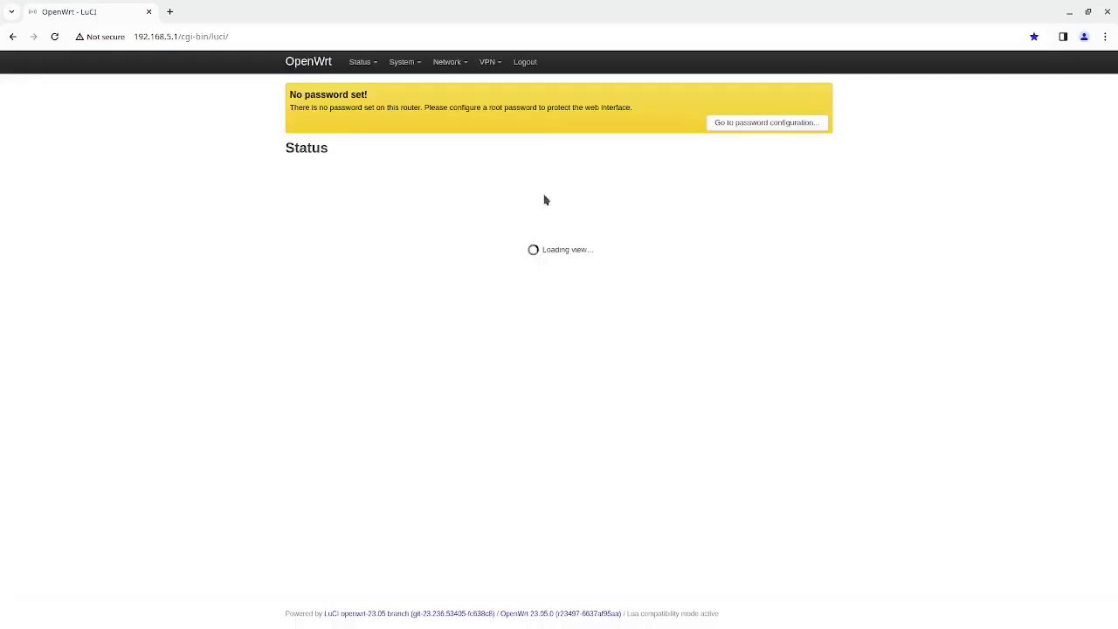
{"action": "mouse_move", "coordinate": [487, 71]}
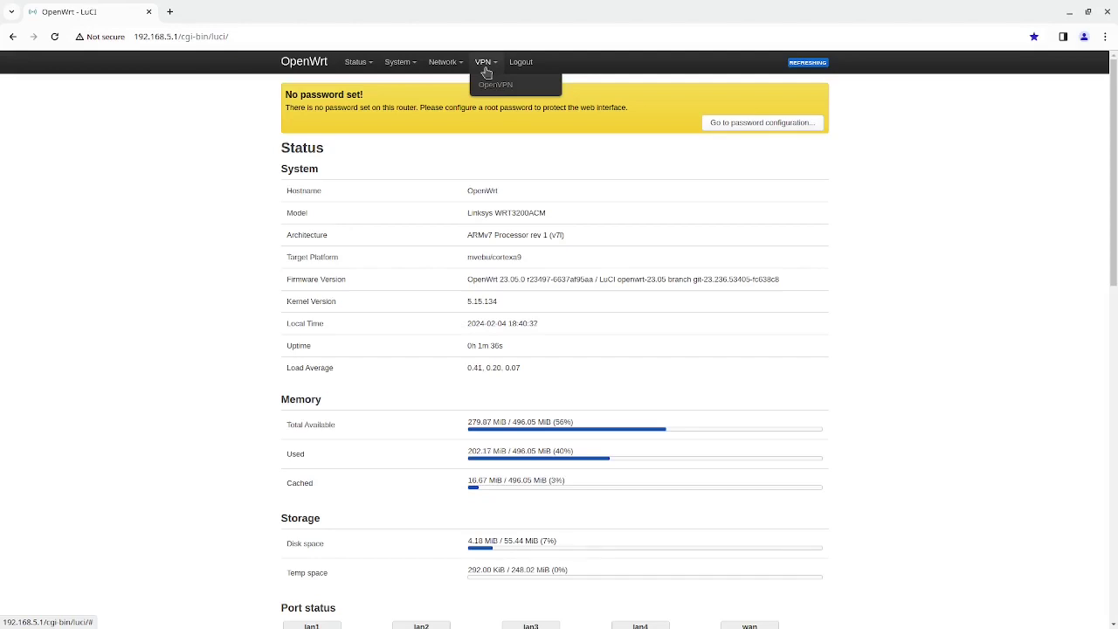
{"action": "mouse_move", "coordinate": [453, 64]}
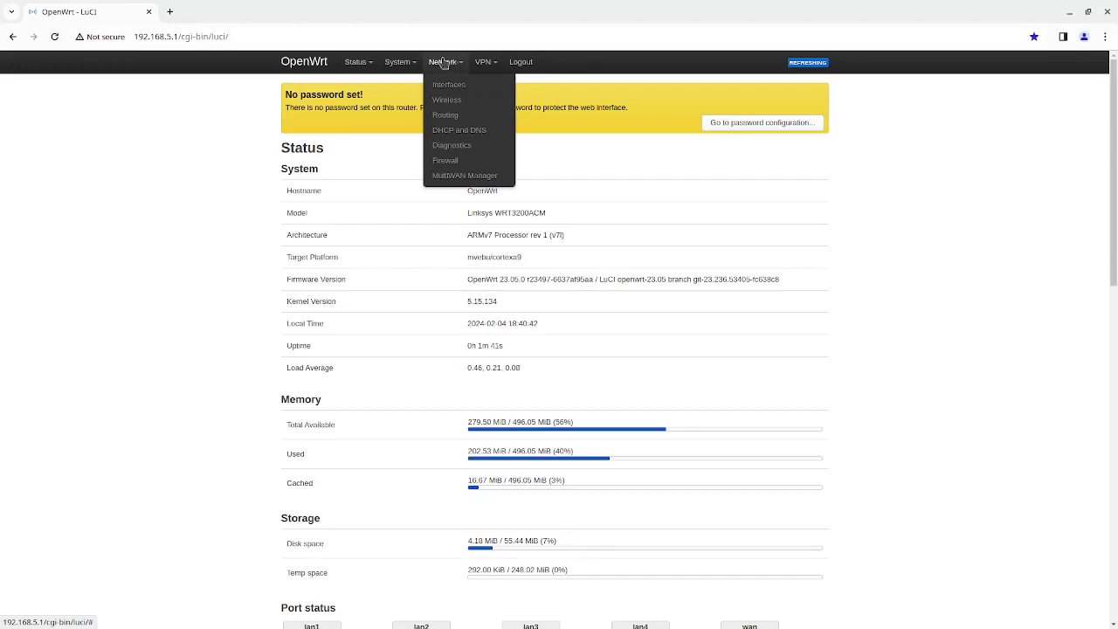
Open System > Software and refresh the package lists.
{"action": "mouse_move", "coordinate": [400, 64]}
{"action": "left_click", "coordinate": [404, 114]}
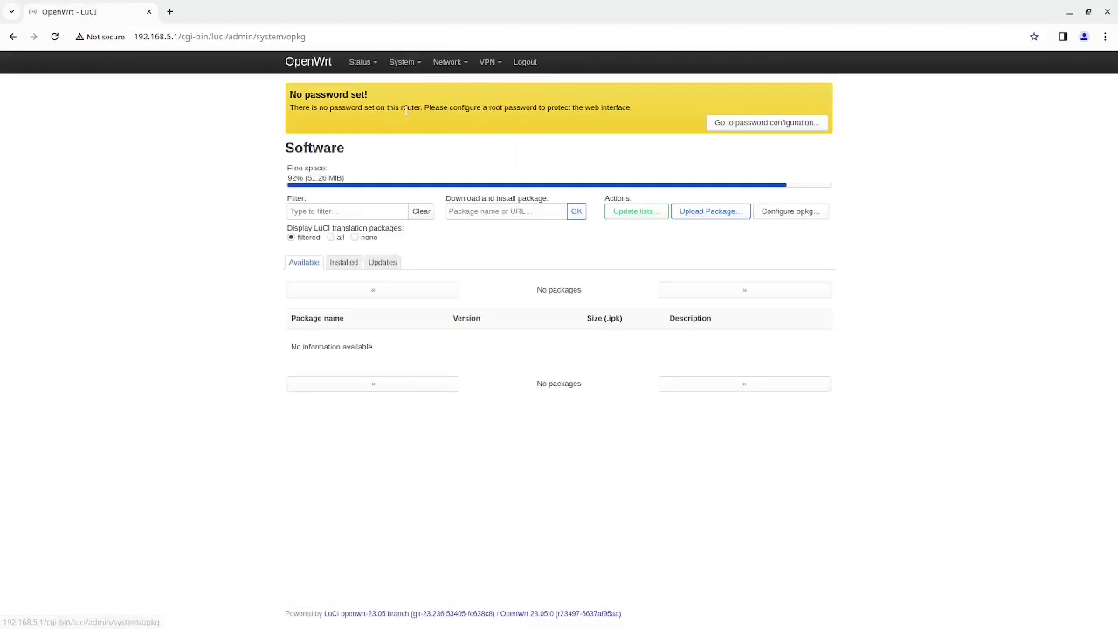
{"action": "left_click", "coordinate": [644, 214]}
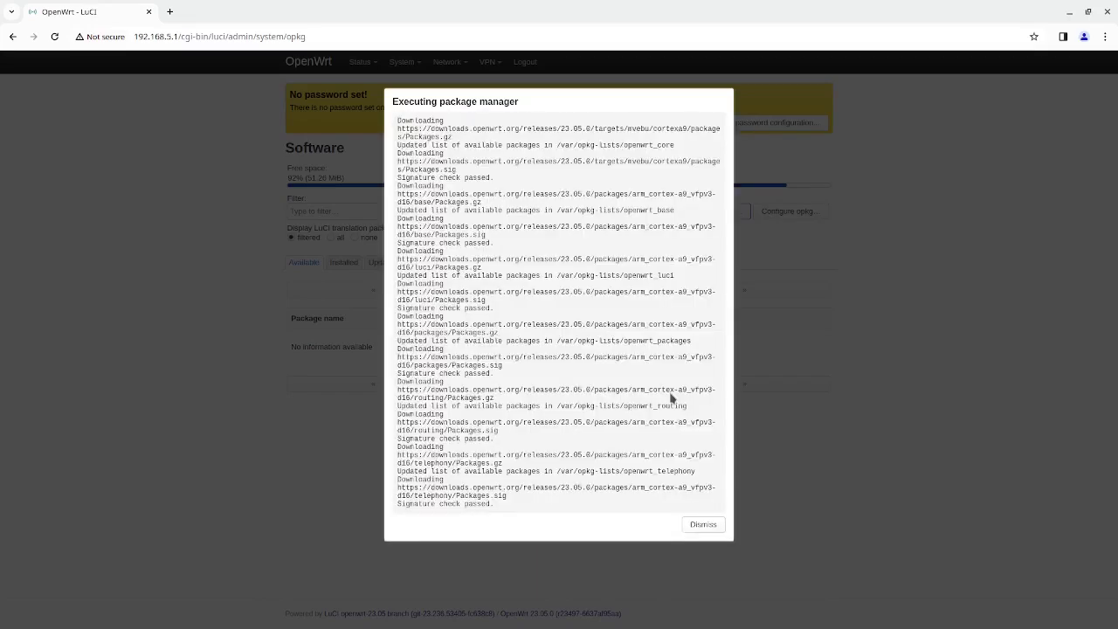
{"action": "left_click", "coordinate": [703, 525]}
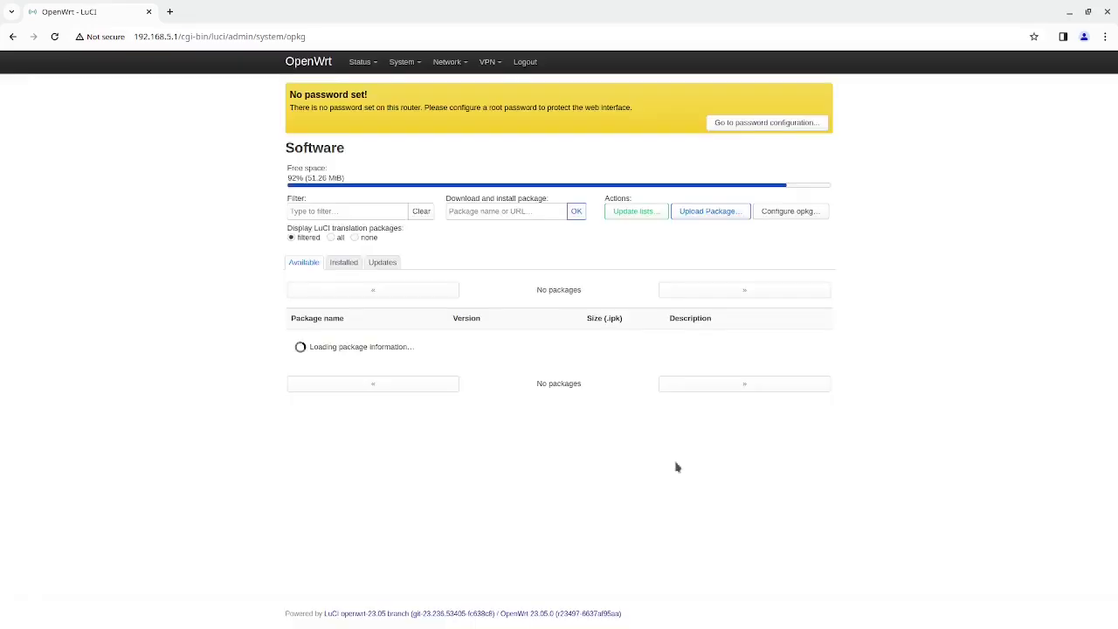
Filter the packages for 'mwan', then 'openvpn', to confirm they are installed.
{"action": "left_click", "coordinate": [327, 208]}
{"action": "type", "text": "mwan"}
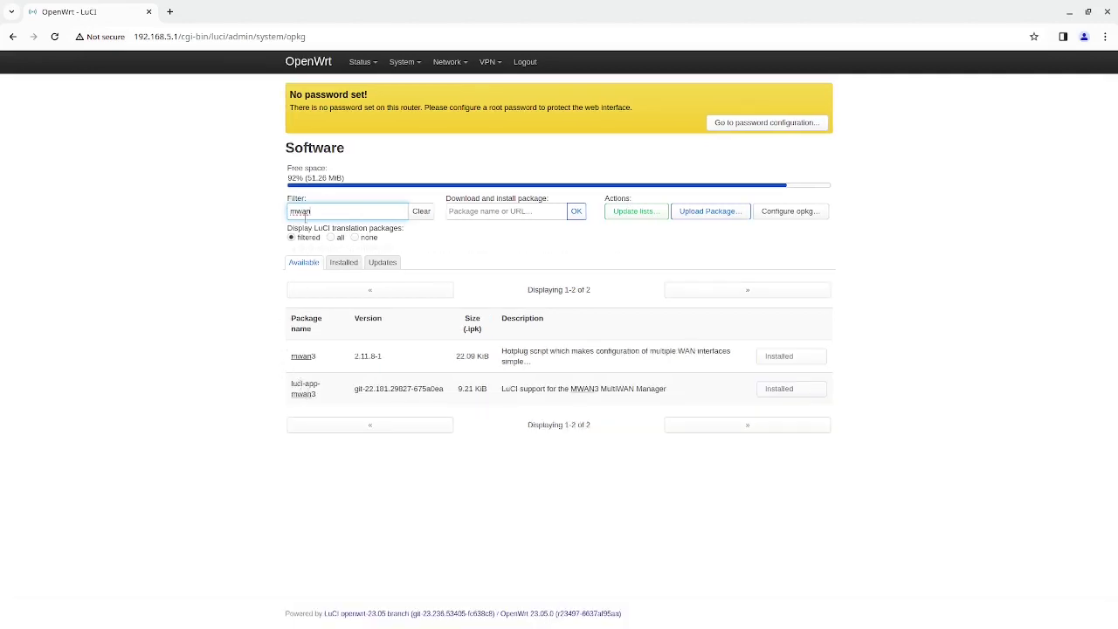
{"action": "left_click_drag", "start_coordinate": [313, 210], "coordinate": [263, 212]}
{"action": "key", "text": "BackSpace"}
{"action": "type", "text": "openvpn"}
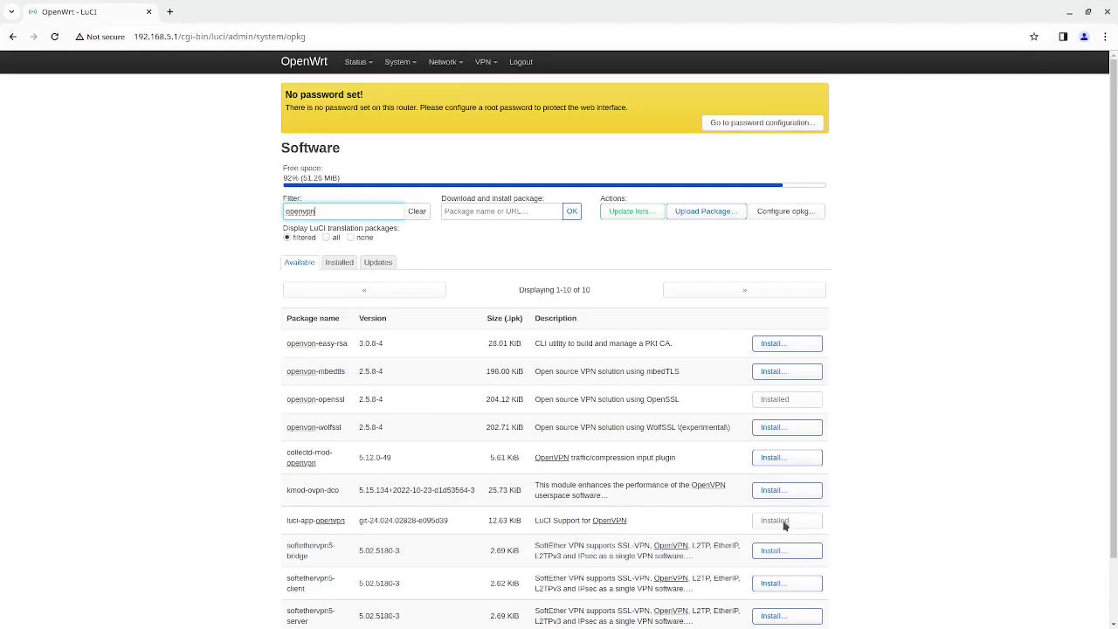
{"action": "scroll", "coordinate": [784, 529], "scroll_direction": "down", "scroll_amount": 1}
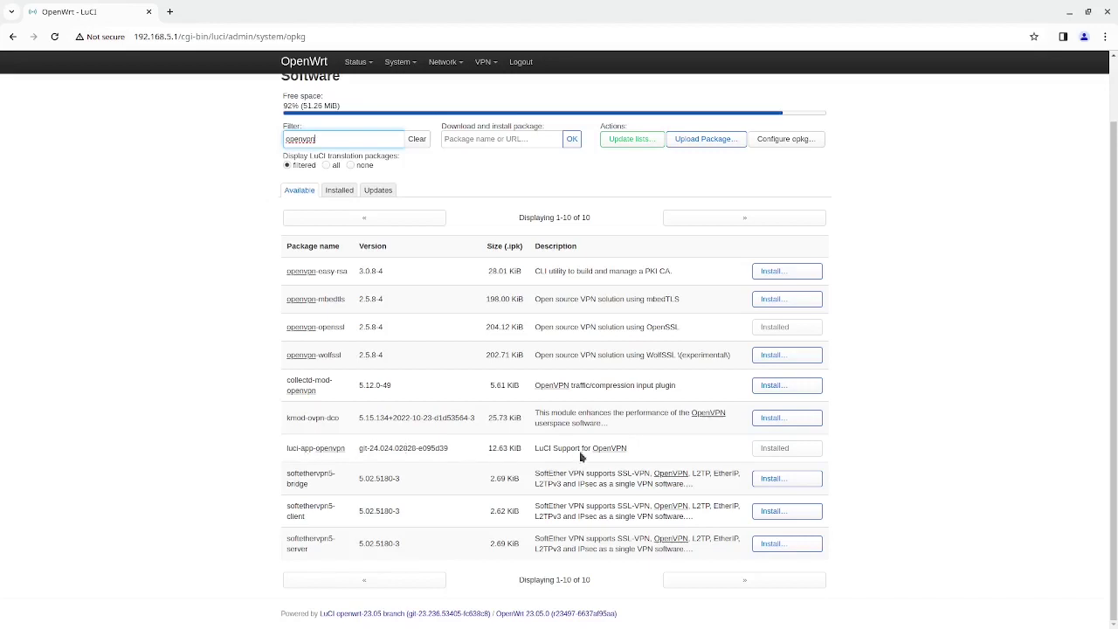
{"action": "scroll", "coordinate": [597, 451], "scroll_direction": "up", "scroll_amount": 1}
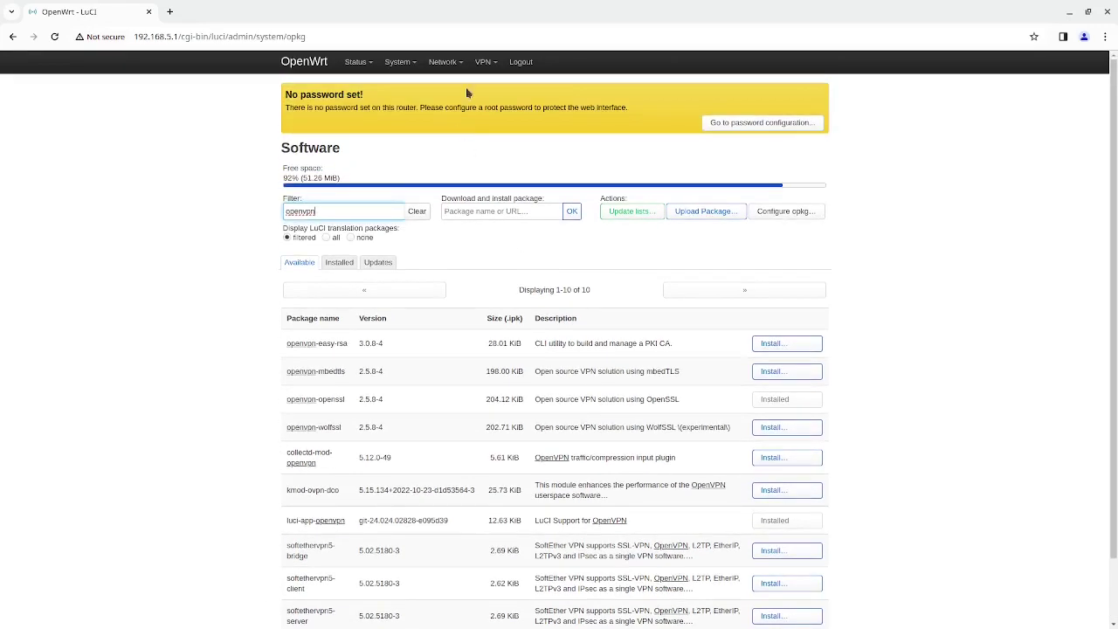
{"action": "mouse_move", "coordinate": [453, 63]}
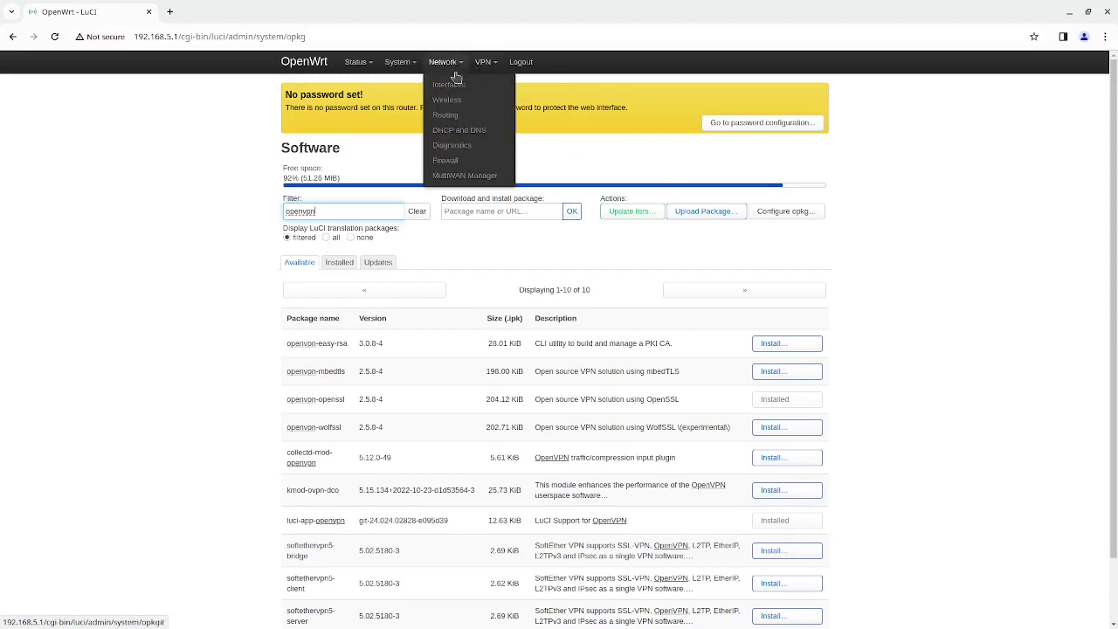
Start a new network interface named tun0 with the Unmanaged protocol.
{"action": "left_click", "coordinate": [453, 85]}
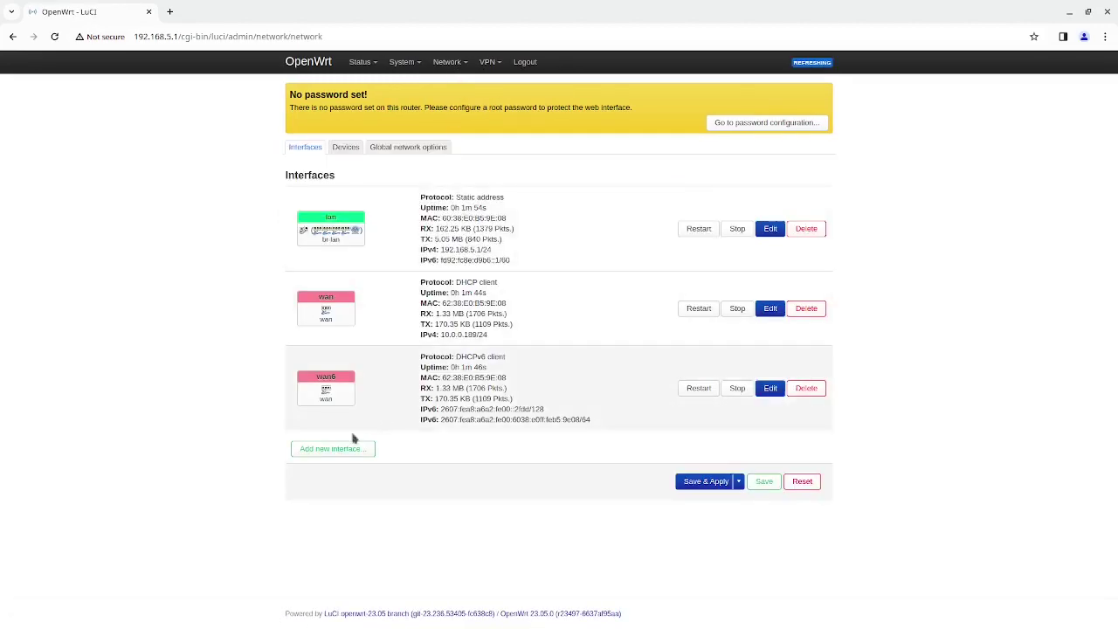
{"action": "left_click", "coordinate": [346, 448]}
{"action": "left_click", "coordinate": [466, 122]}
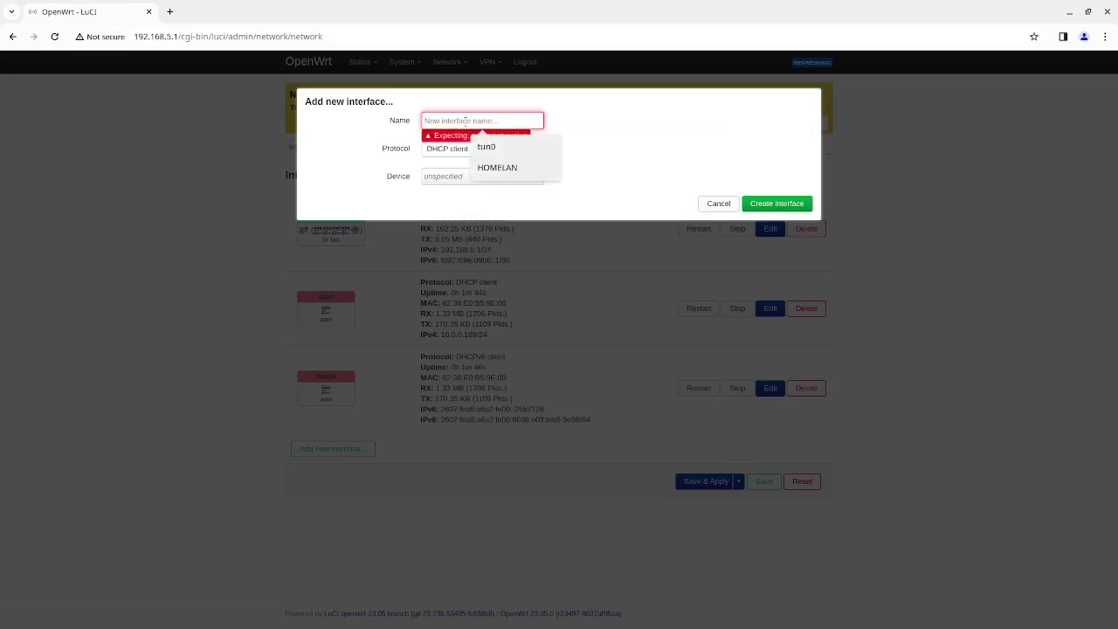
{"action": "type", "text": "tun0"}
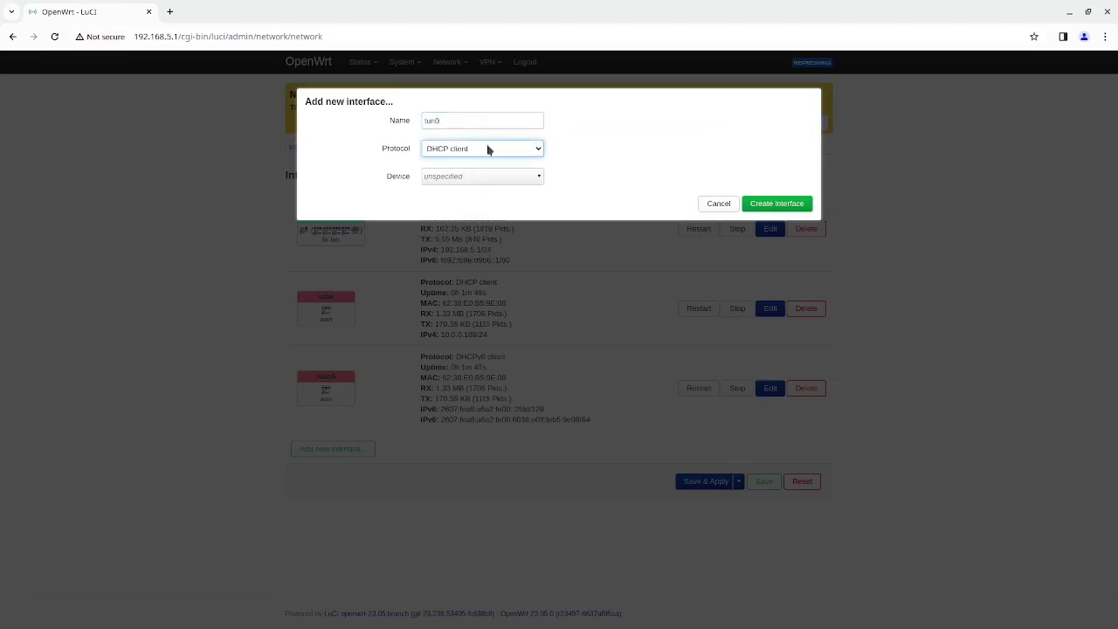
{"action": "left_click", "coordinate": [489, 149]}
{"action": "left_click", "coordinate": [472, 182]}
Attach the custom device tun0, create the interface, and save and apply.
{"action": "left_click", "coordinate": [477, 177]}
{"action": "left_click", "coordinate": [494, 401]}
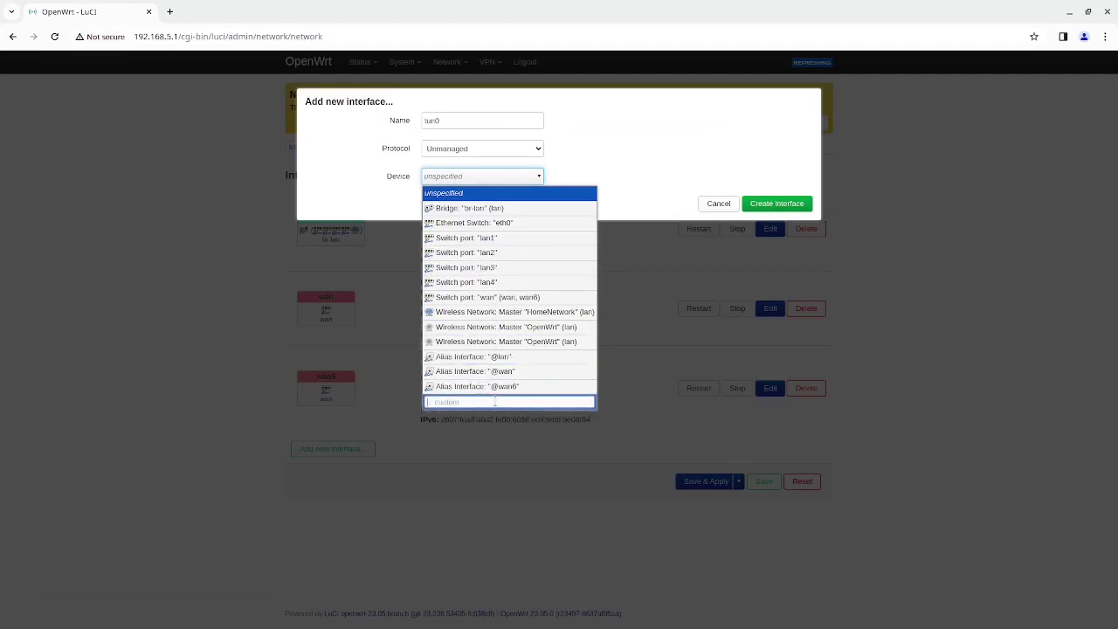
{"action": "type", "text": "tun0"}
{"action": "key", "text": "Return"}
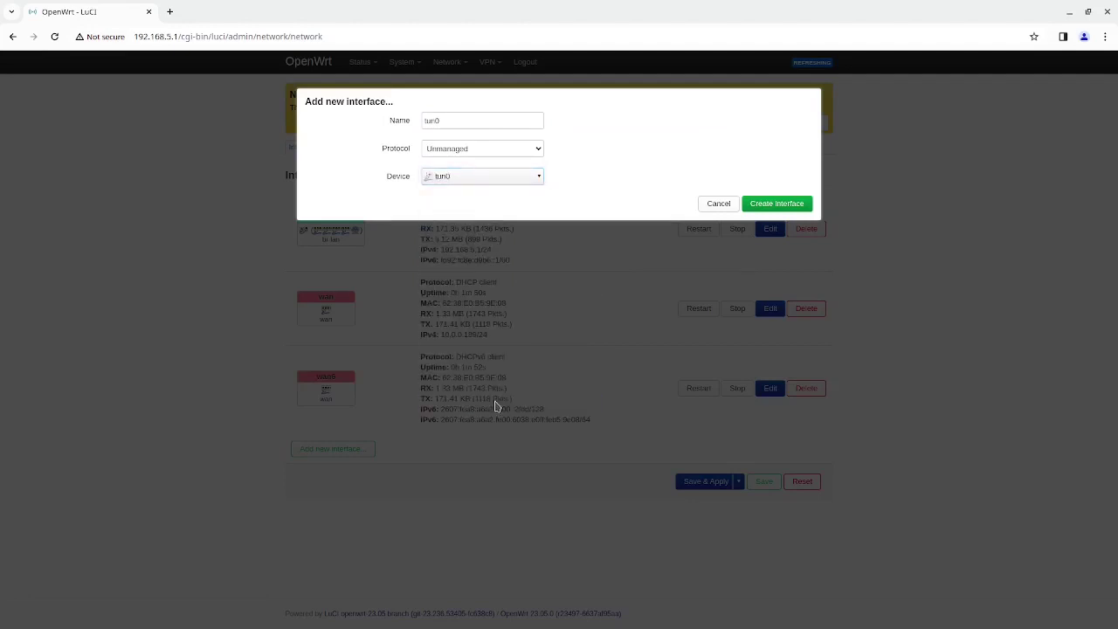
{"action": "left_click", "coordinate": [782, 203]}
{"action": "left_click", "coordinate": [795, 279]}
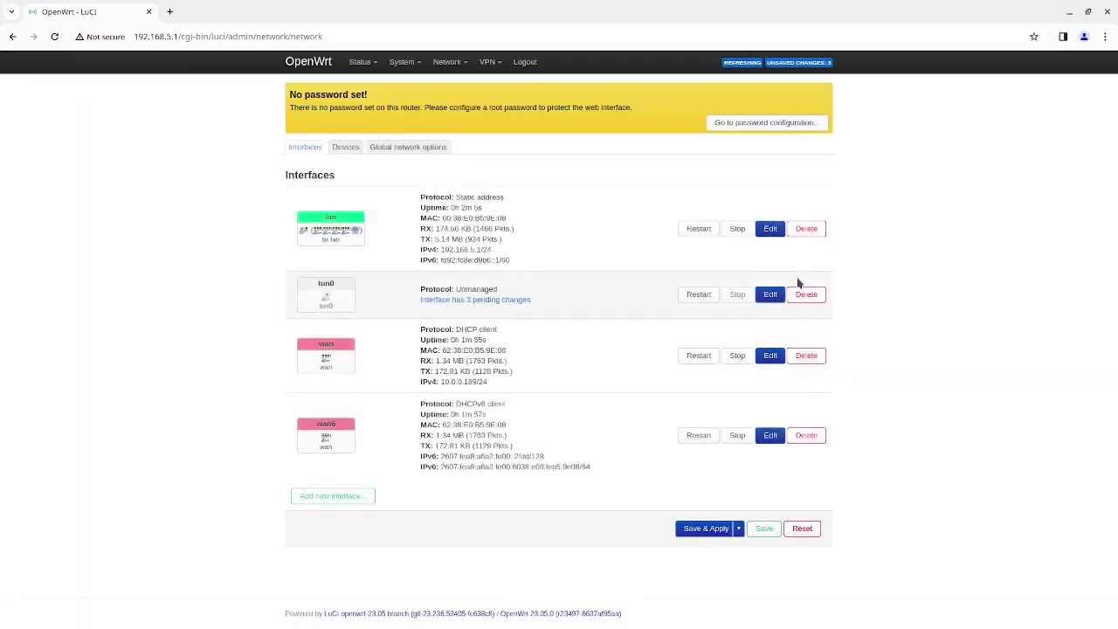
{"action": "left_click", "coordinate": [709, 528]}
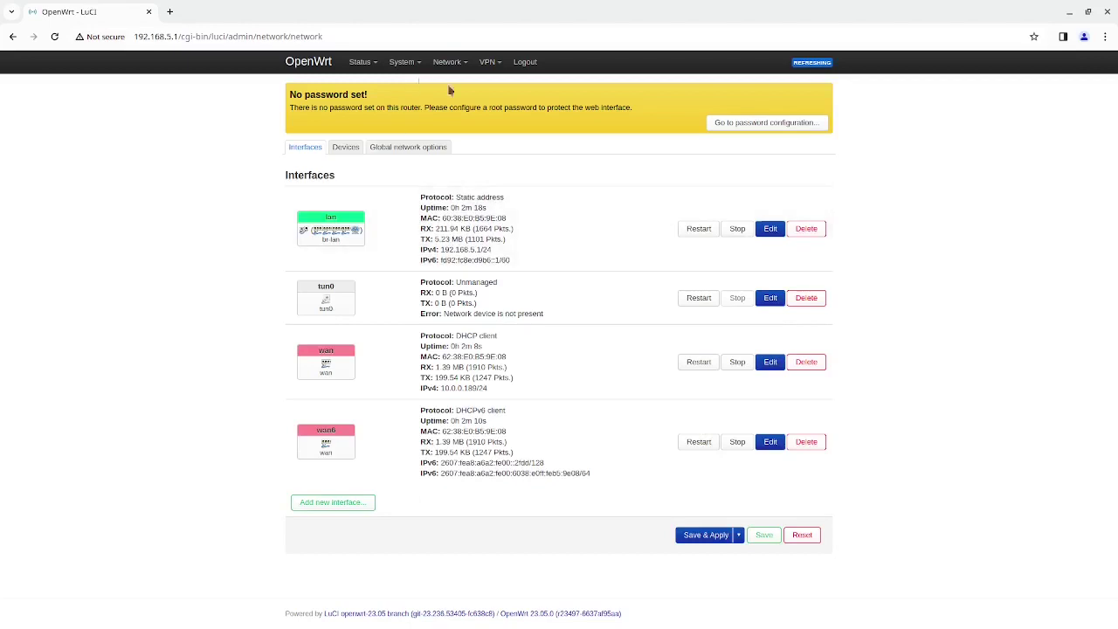
Delete the FreeProtonVPN OpenVPN instance and apply the change.
{"action": "mouse_move", "coordinate": [489, 63]}
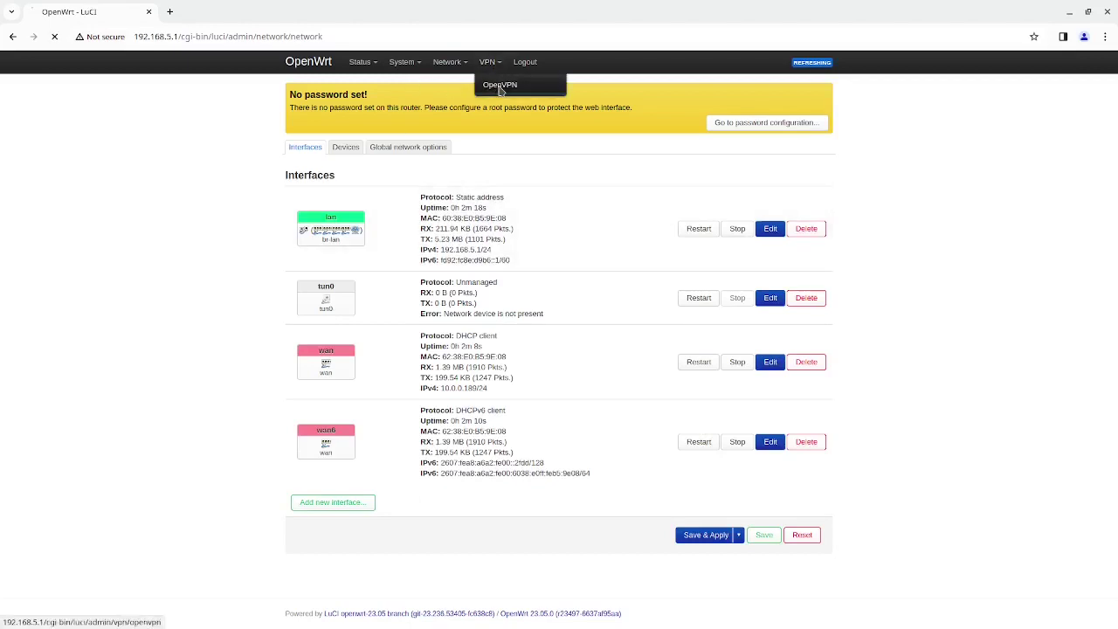
{"action": "left_click", "coordinate": [500, 87]}
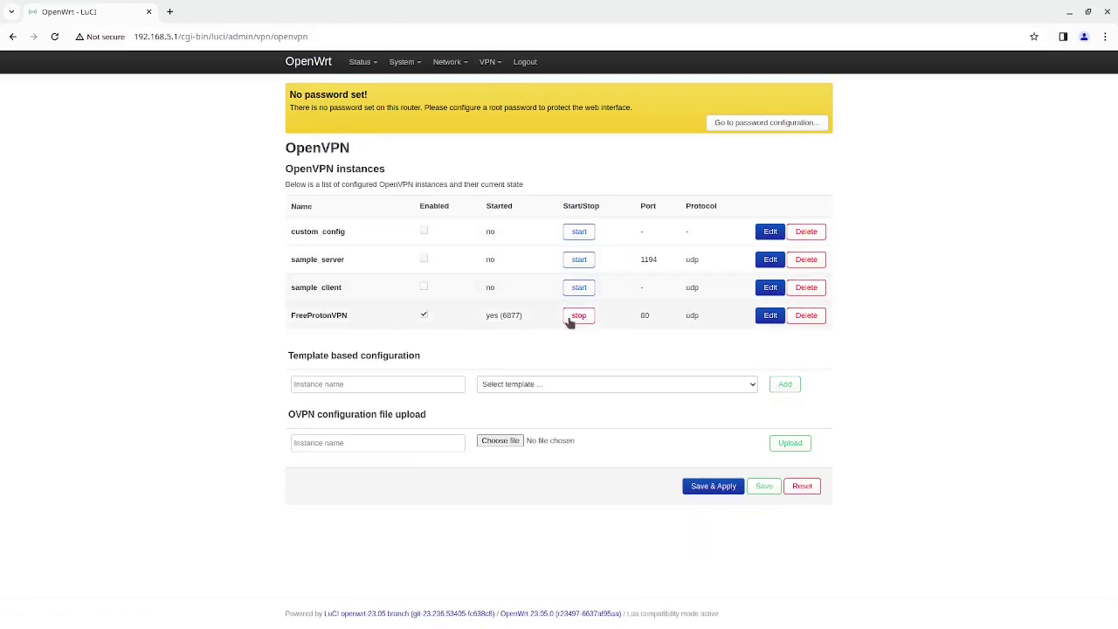
{"action": "left_click", "coordinate": [807, 319]}
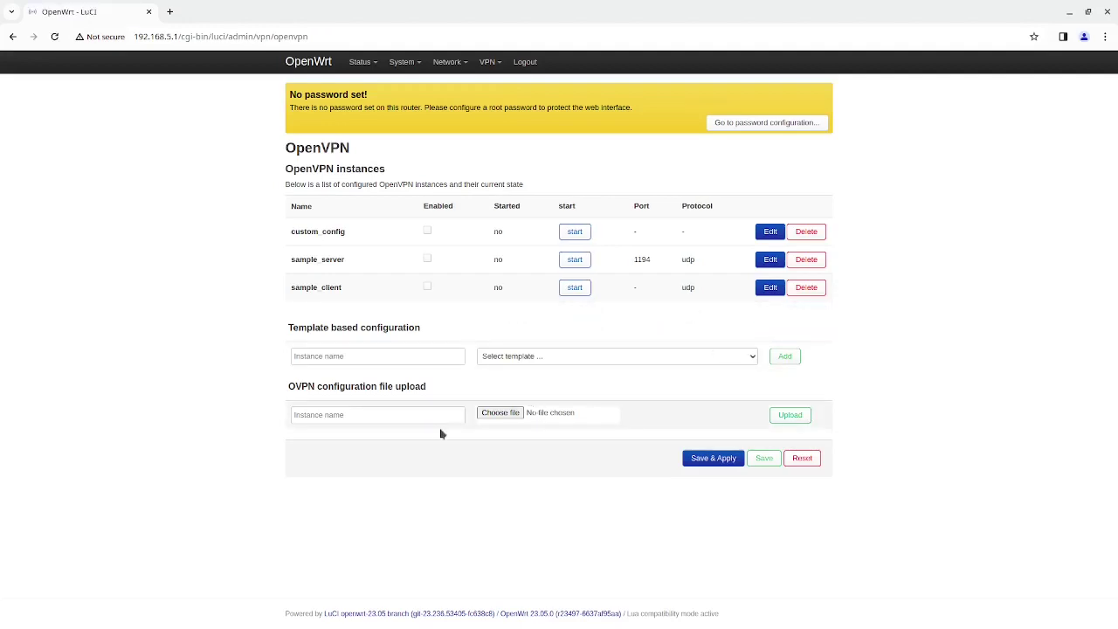
{"action": "left_click", "coordinate": [696, 458]}
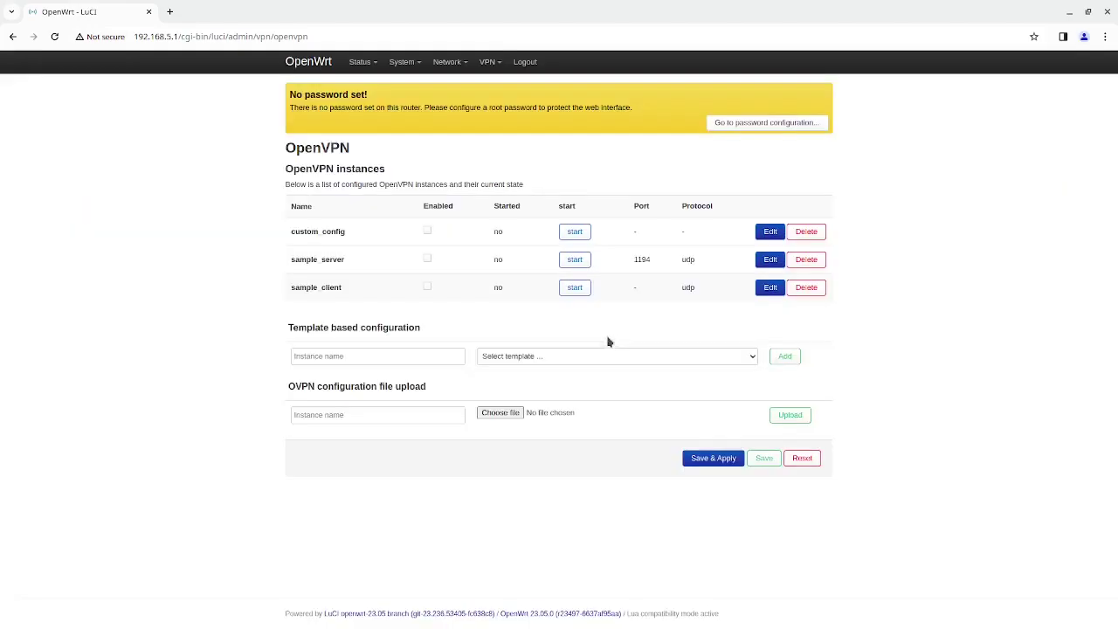
Upload jp-free-201010.protonvpn.udp.ovpn as a new instance named ProtonVPN.
{"action": "left_click", "coordinate": [494, 414]}
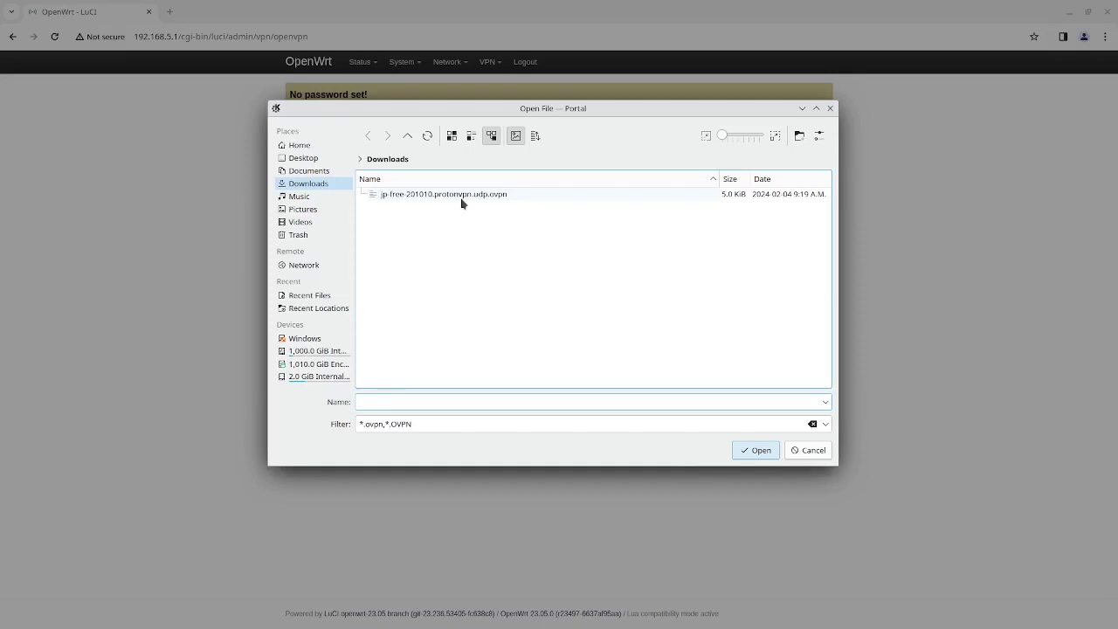
{"action": "double_click", "coordinate": [461, 194]}
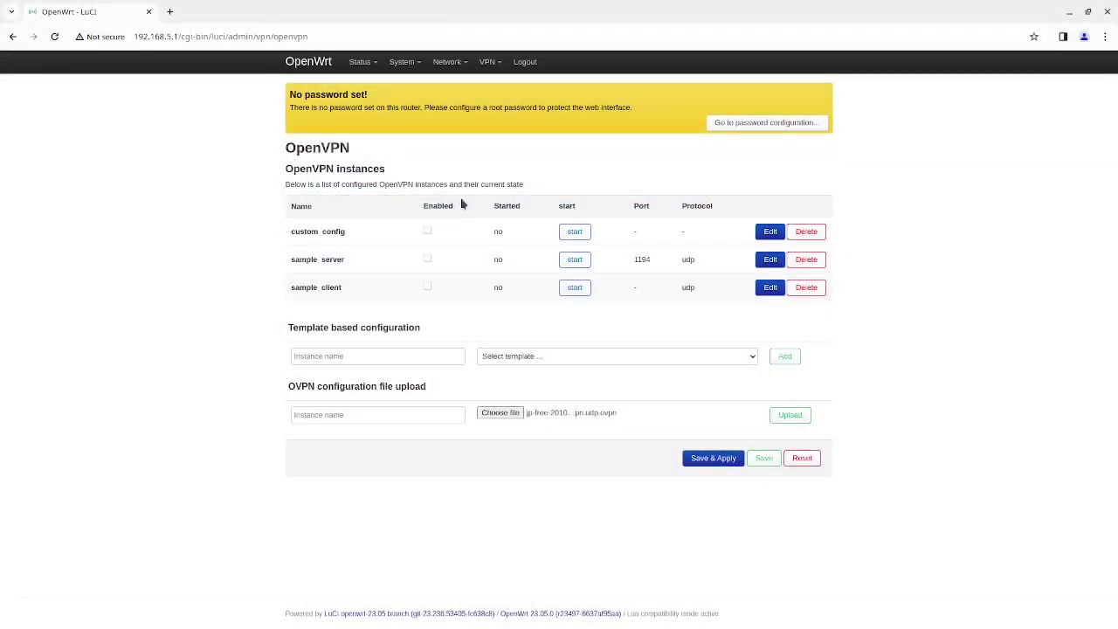
{"action": "left_click", "coordinate": [393, 411]}
{"action": "type", "text": "ProtonVPN"}
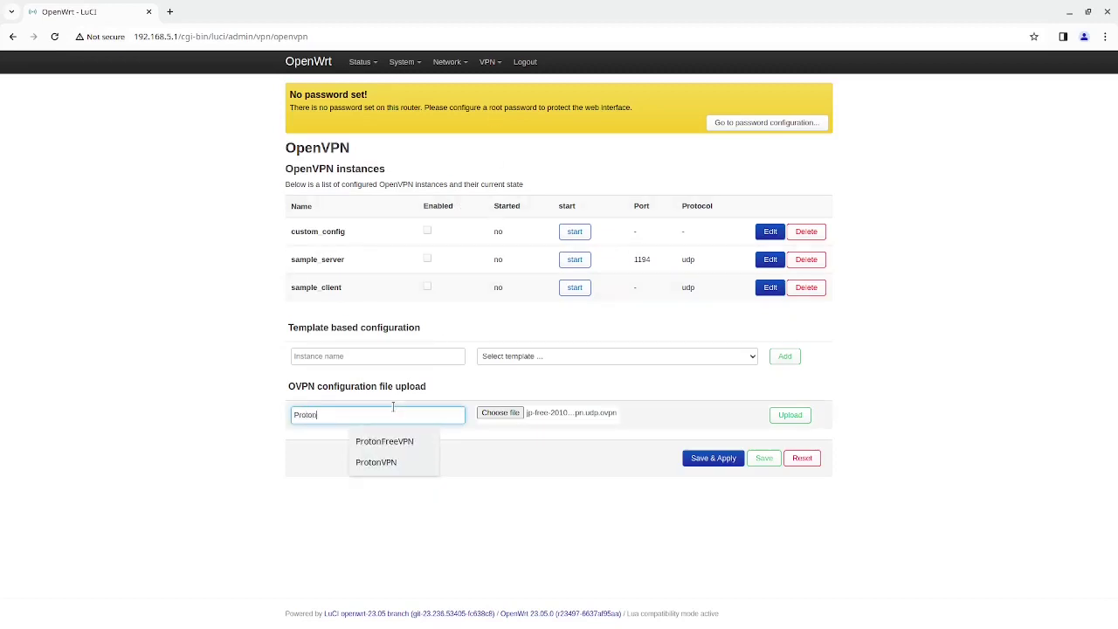
{"action": "left_click", "coordinate": [790, 416]}
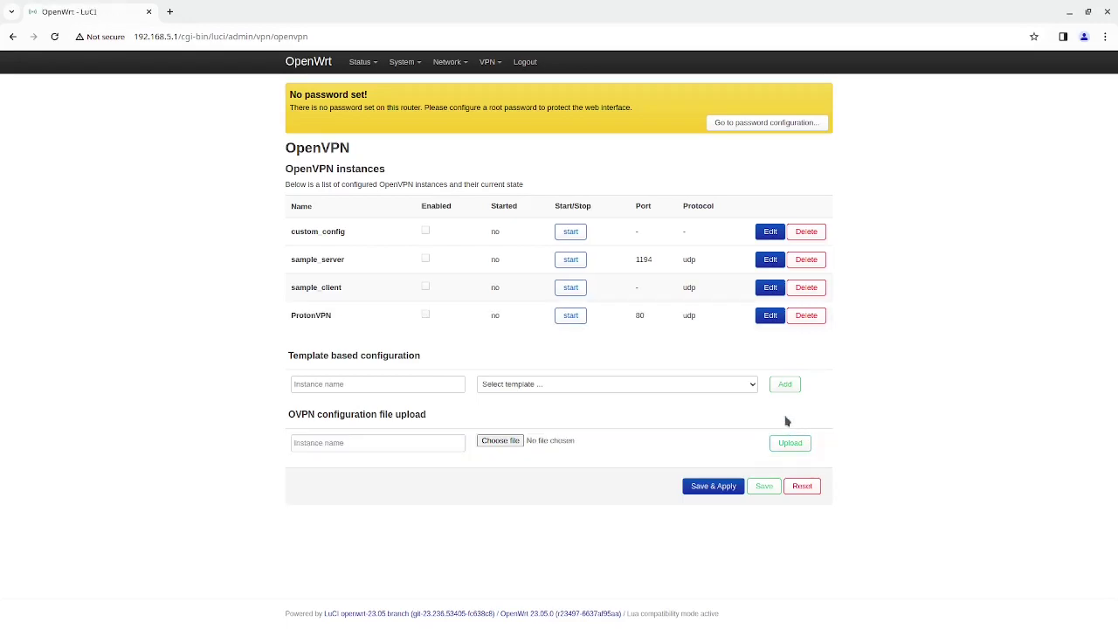
Open the ProtonVPN config editor and copy the /etc/openvpn/ProtonVPN.auth path.
{"action": "left_click", "coordinate": [770, 316]}
{"action": "scroll", "coordinate": [671, 251], "scroll_direction": "down", "scroll_amount": 5}
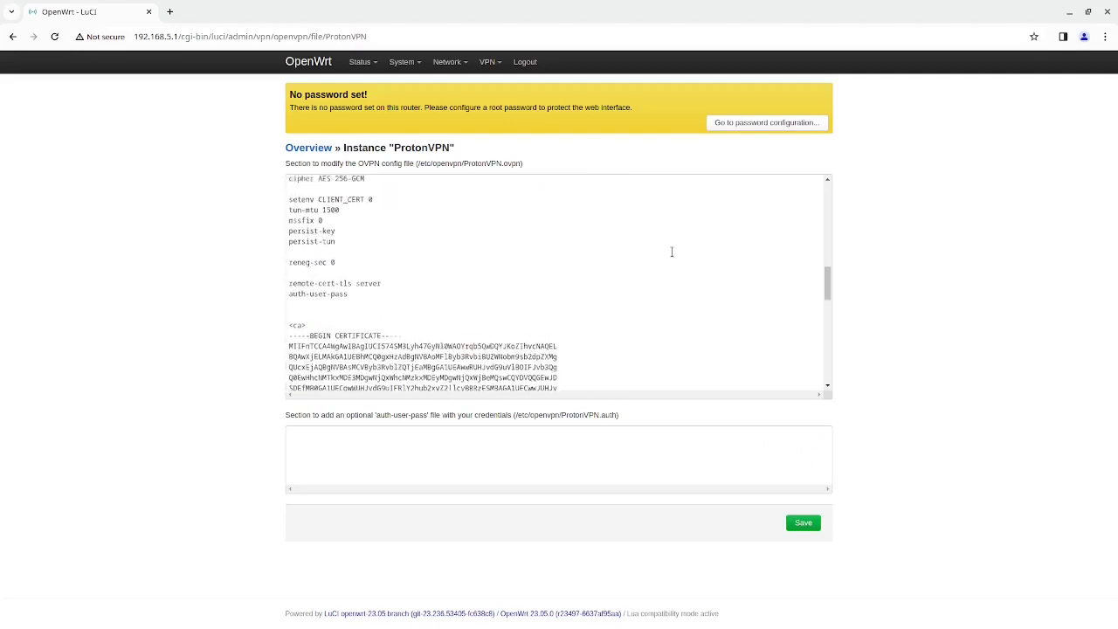
{"action": "scroll", "coordinate": [672, 251], "scroll_direction": "up", "scroll_amount": 5}
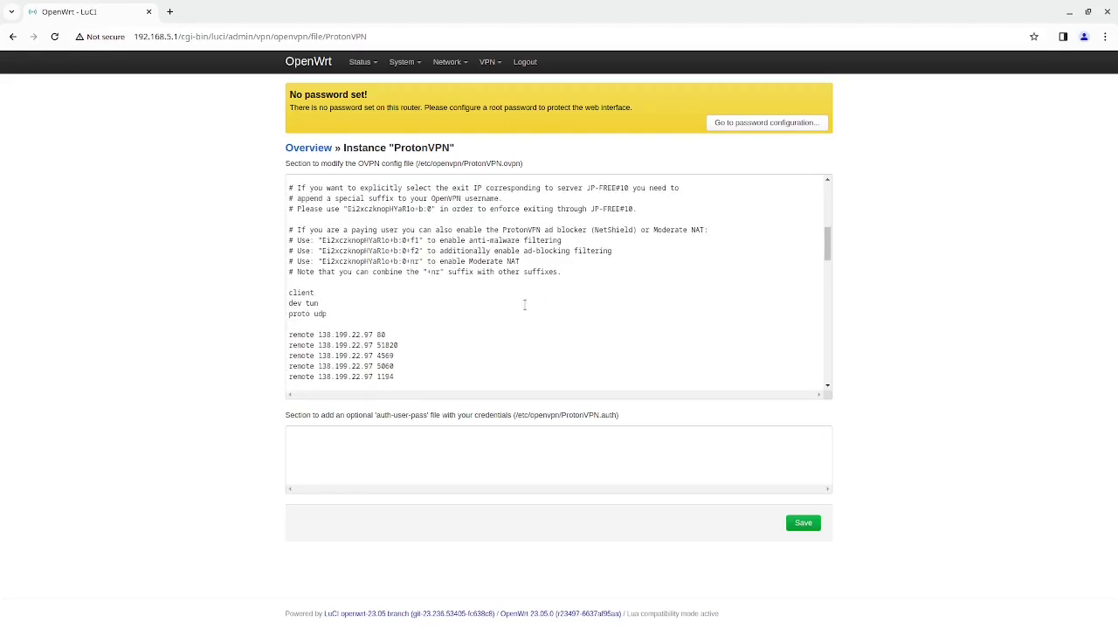
{"action": "scroll", "coordinate": [498, 305], "scroll_direction": "down", "scroll_amount": 3}
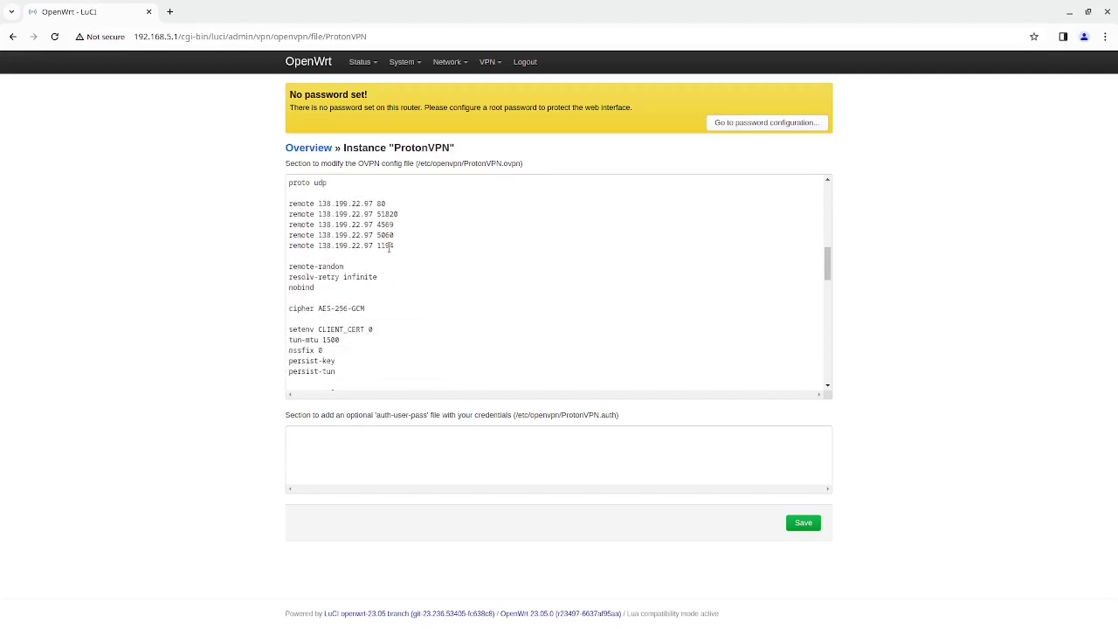
{"action": "scroll", "coordinate": [390, 249], "scroll_direction": "up", "scroll_amount": 3}
{"action": "left_click", "coordinate": [352, 307]}
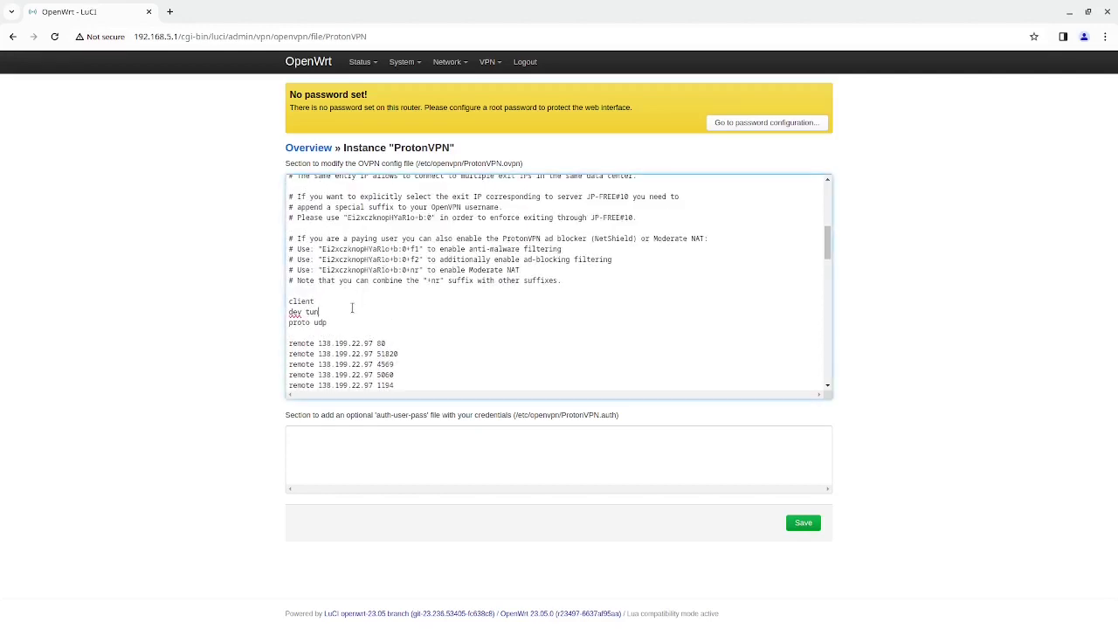
{"action": "scroll", "coordinate": [353, 307], "scroll_direction": "down", "scroll_amount": 5}
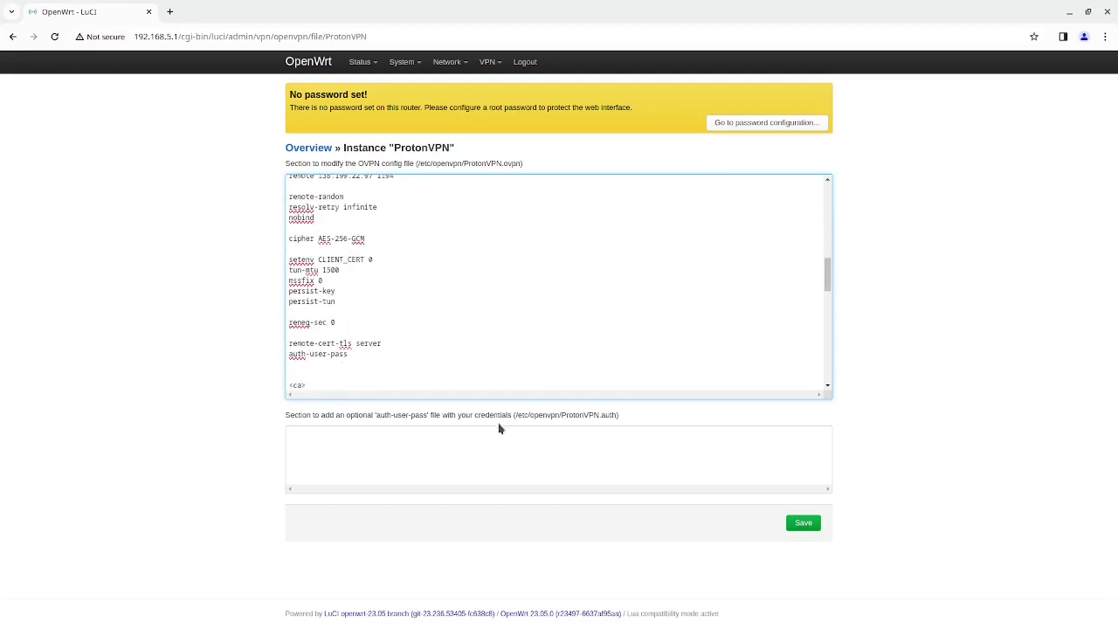
{"action": "left_click_drag", "start_coordinate": [514, 414], "coordinate": [617, 413]}
{"action": "right_click", "coordinate": [598, 425]}
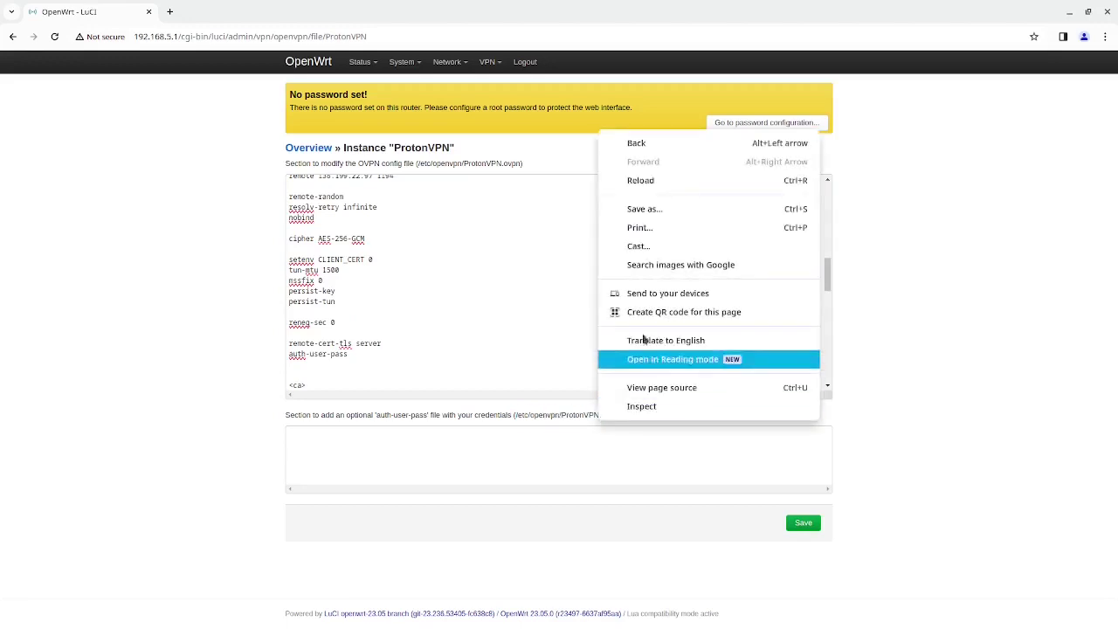
{"action": "left_click", "coordinate": [515, 416]}
{"action": "left_click_drag", "start_coordinate": [515, 416], "coordinate": [616, 414]}
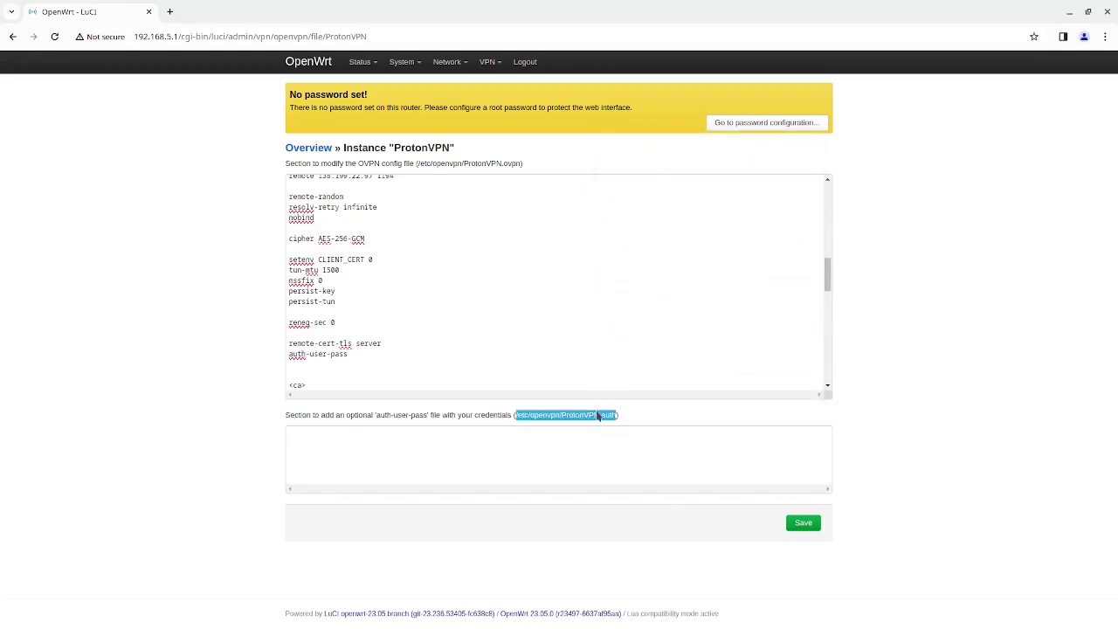
{"action": "right_click", "coordinate": [595, 412]}
{"action": "left_click", "coordinate": [611, 420]}
Add the path after auth-user-pass, plus route-nopull and a vpn_gateway route, then save.
{"action": "scroll", "coordinate": [382, 288], "scroll_direction": "down", "scroll_amount": 1}
{"action": "left_click", "coordinate": [382, 335]}
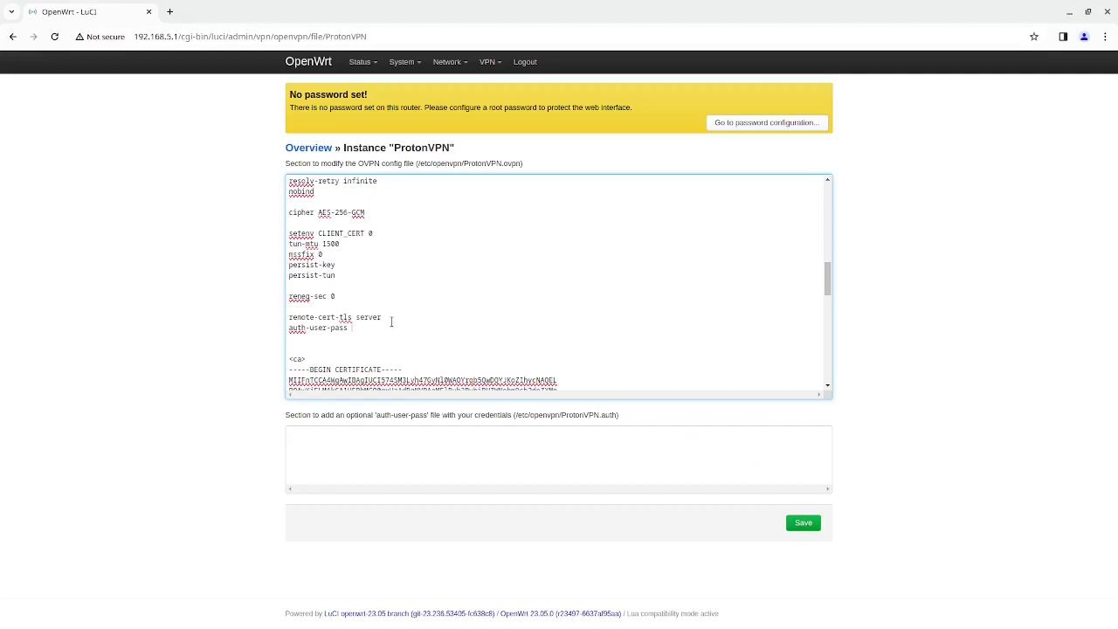
{"action": "key", "text": "ctrl+v"}
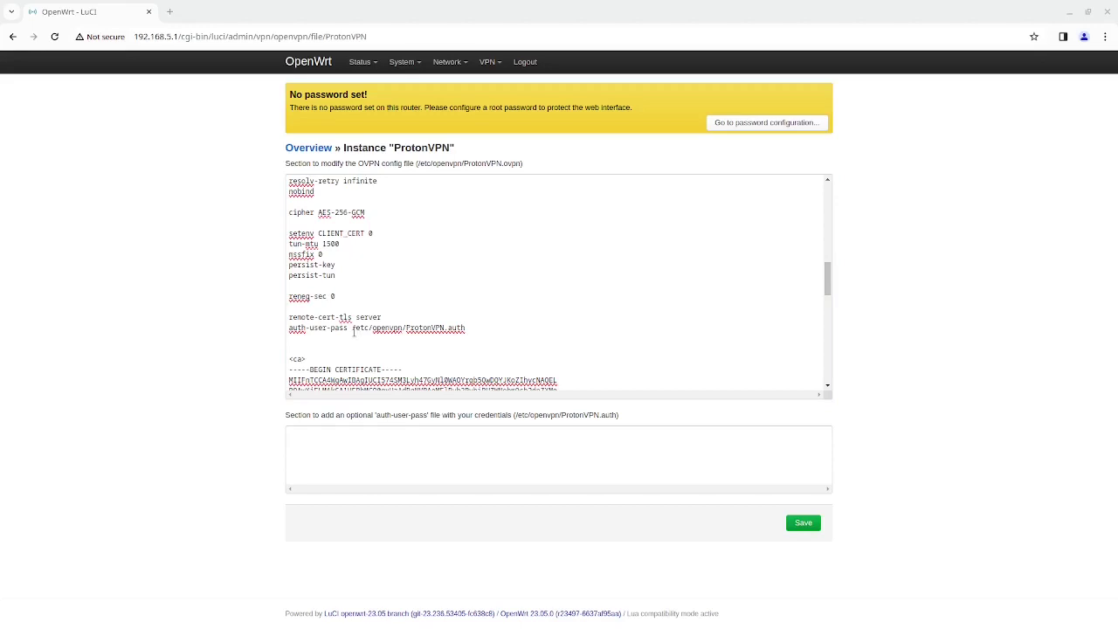
{"action": "left_click", "coordinate": [356, 343]}
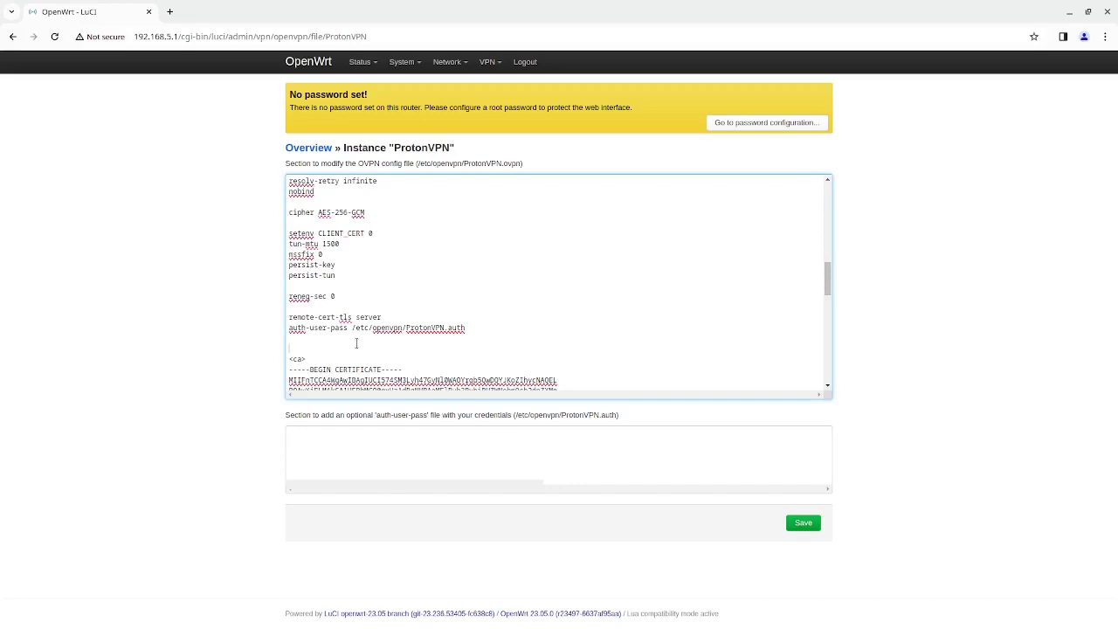
{"action": "key", "text": "ctrl+v"}
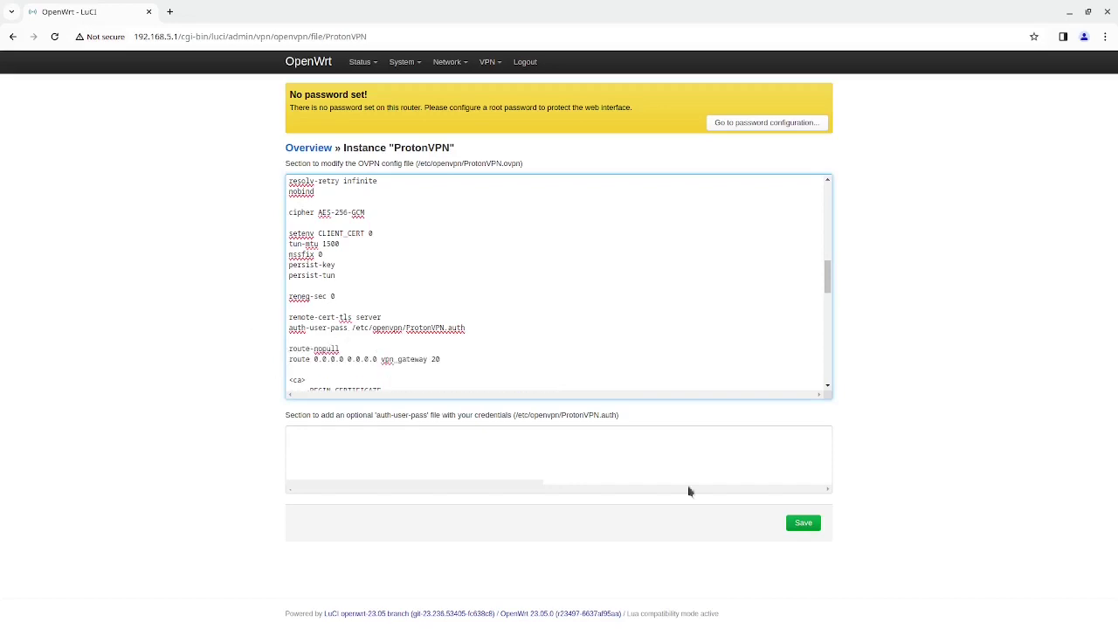
{"action": "left_click", "coordinate": [805, 528]}
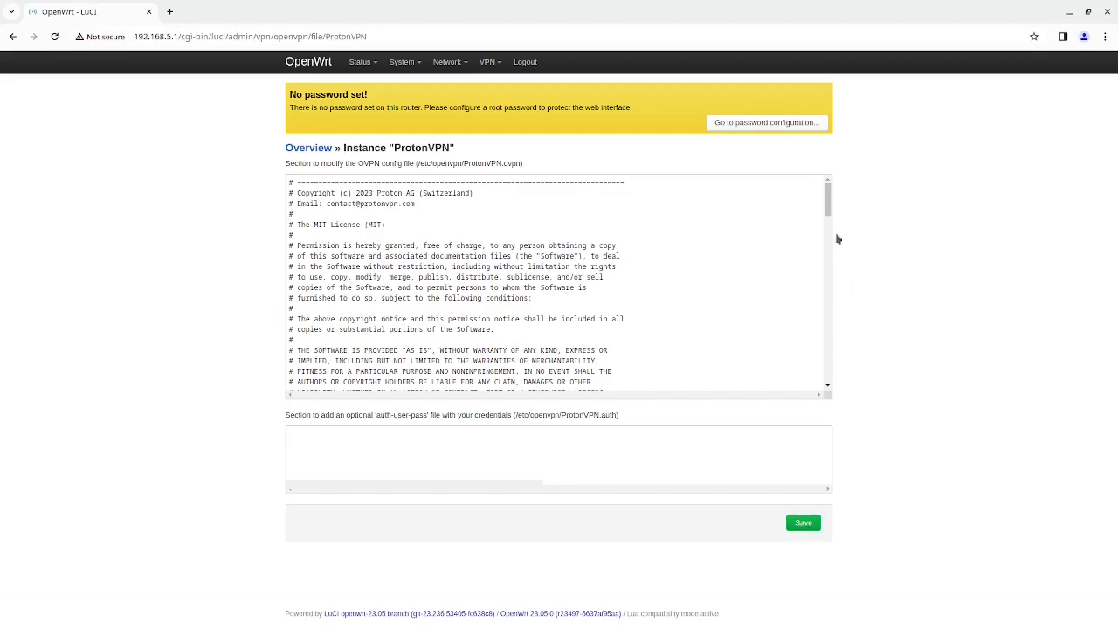
Paste the VPN username and password into the ProtonVPN.auth box and save it.
{"action": "left_click", "coordinate": [827, 281]}
{"action": "left_click_drag", "start_coordinate": [828, 281], "coordinate": [830, 393]}
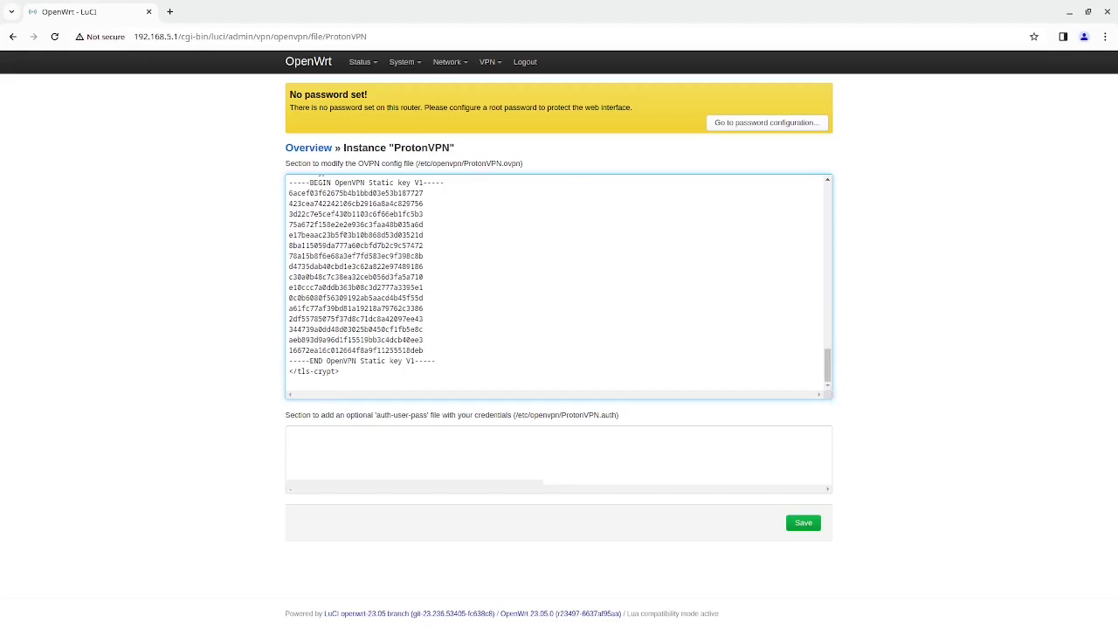
{"action": "key", "text": "alt+Tab"}
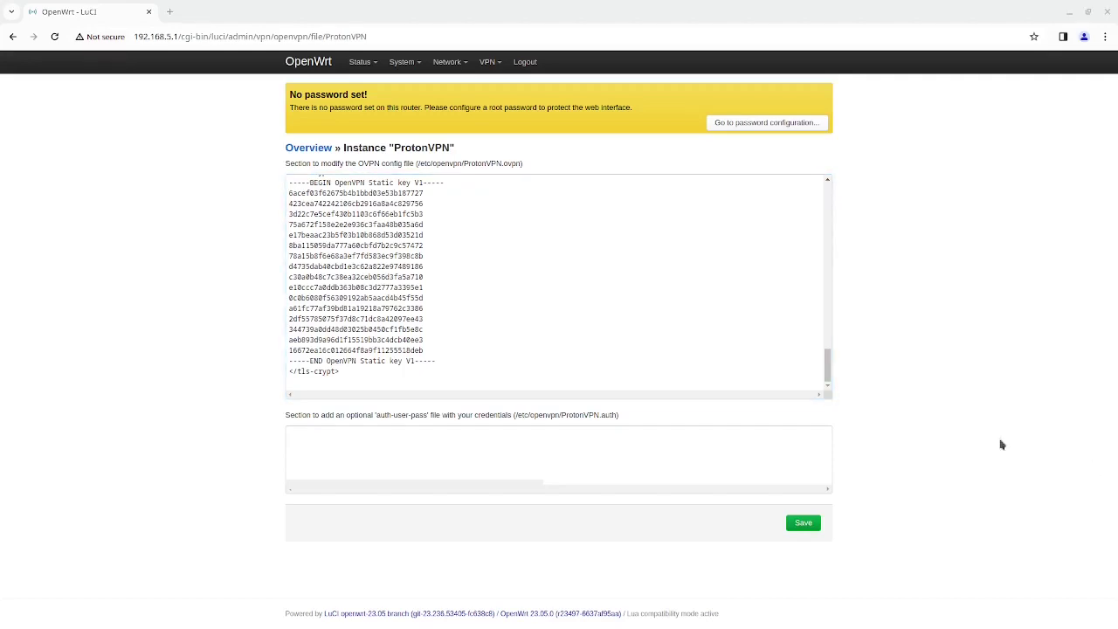
{"action": "left_click", "coordinate": [616, 443]}
{"action": "key", "text": "ctrl+v"}
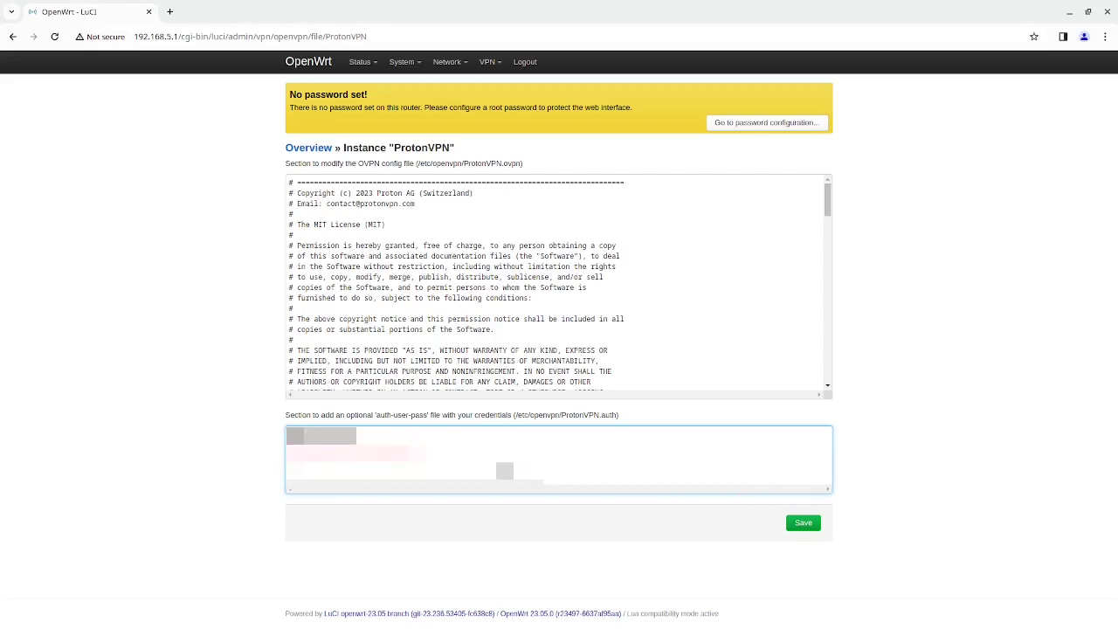
{"action": "left_click", "coordinate": [808, 528]}
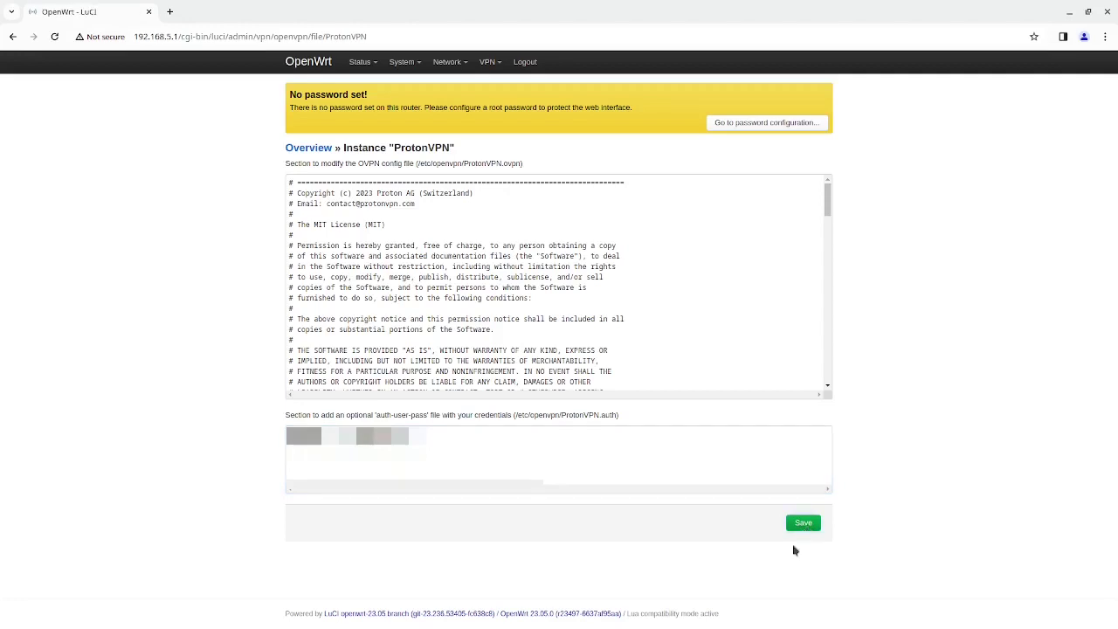
Tick Enabled for the ProtonVPN instance under VPN > OpenVPN and Save & Apply.
{"action": "mouse_move", "coordinate": [450, 63]}
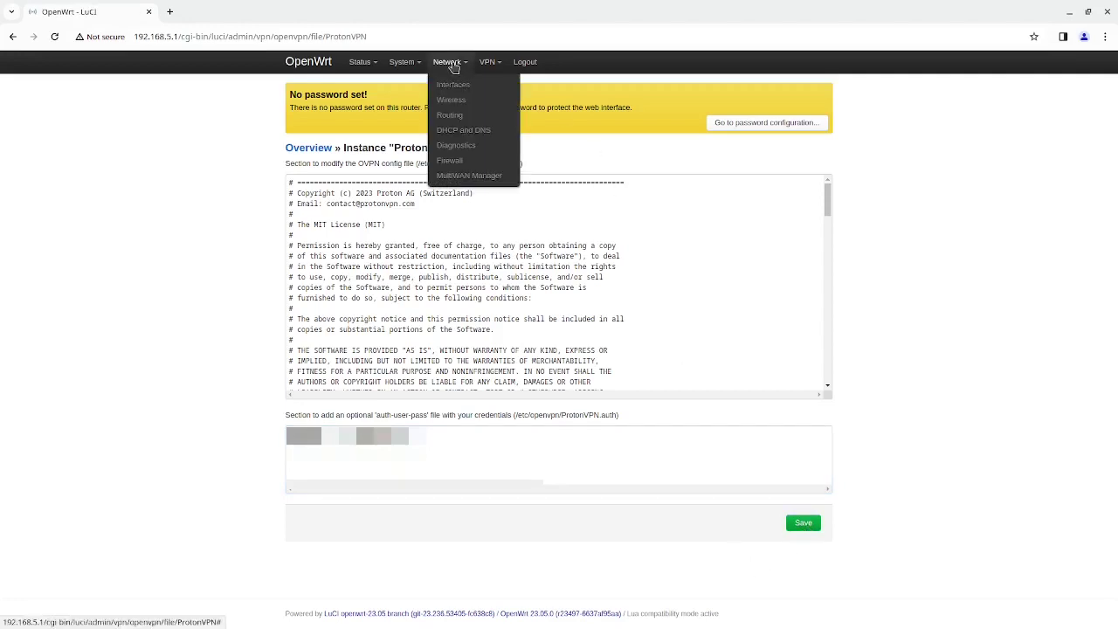
{"action": "mouse_move", "coordinate": [486, 65]}
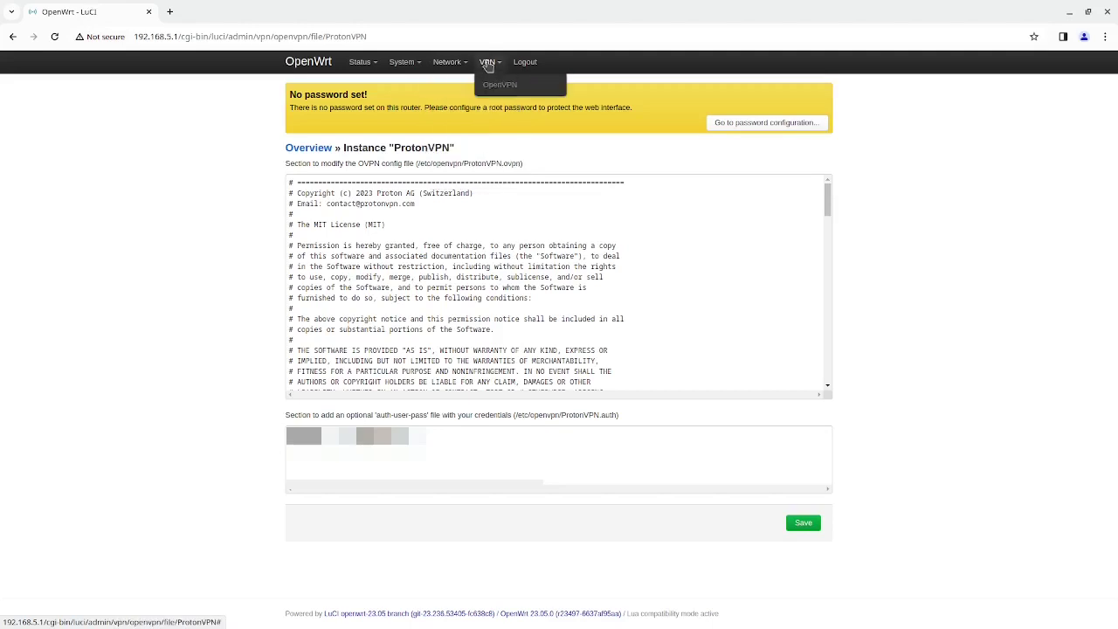
{"action": "left_click", "coordinate": [482, 87]}
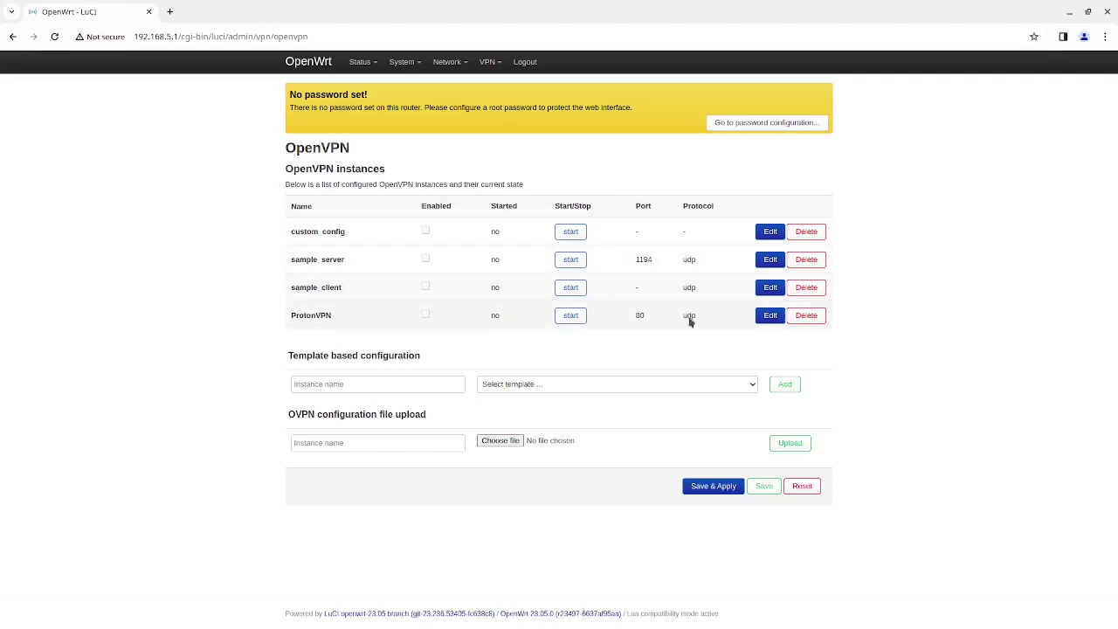
{"action": "left_click", "coordinate": [425, 314]}
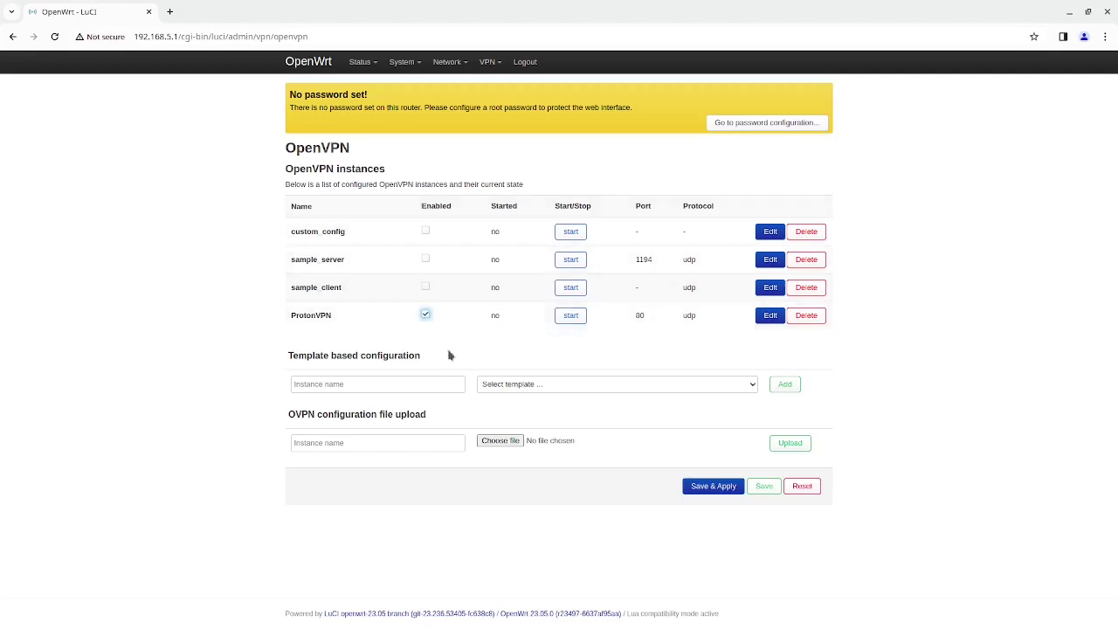
{"action": "left_click", "coordinate": [709, 487]}
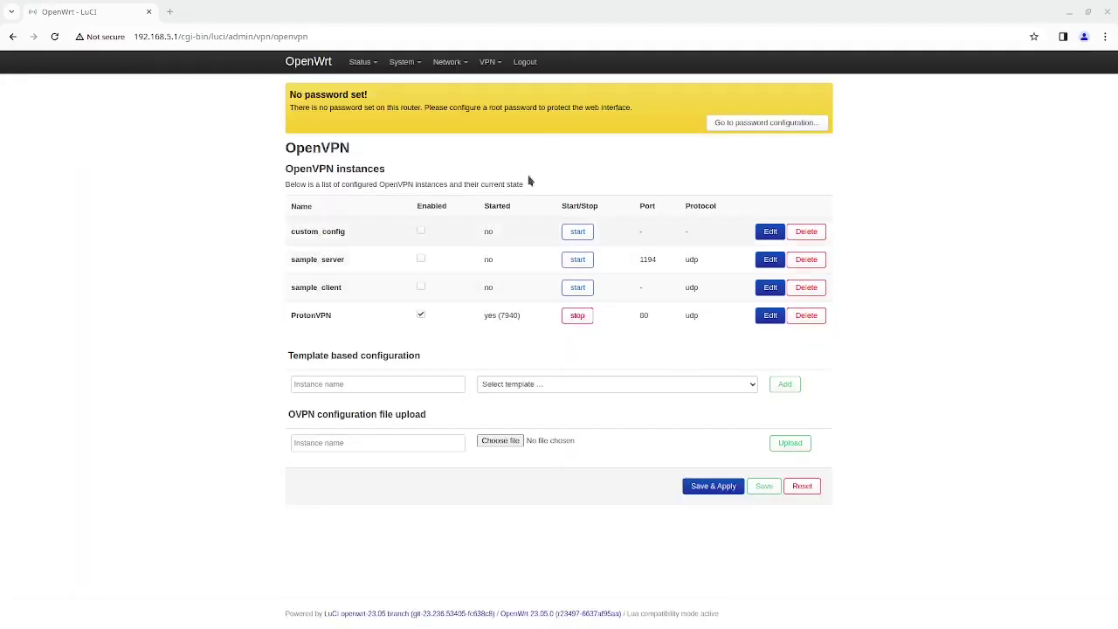
Open Status > System Log and highlight the lines showing tun0 up at 10.96.0.152.
{"action": "mouse_move", "coordinate": [401, 62]}
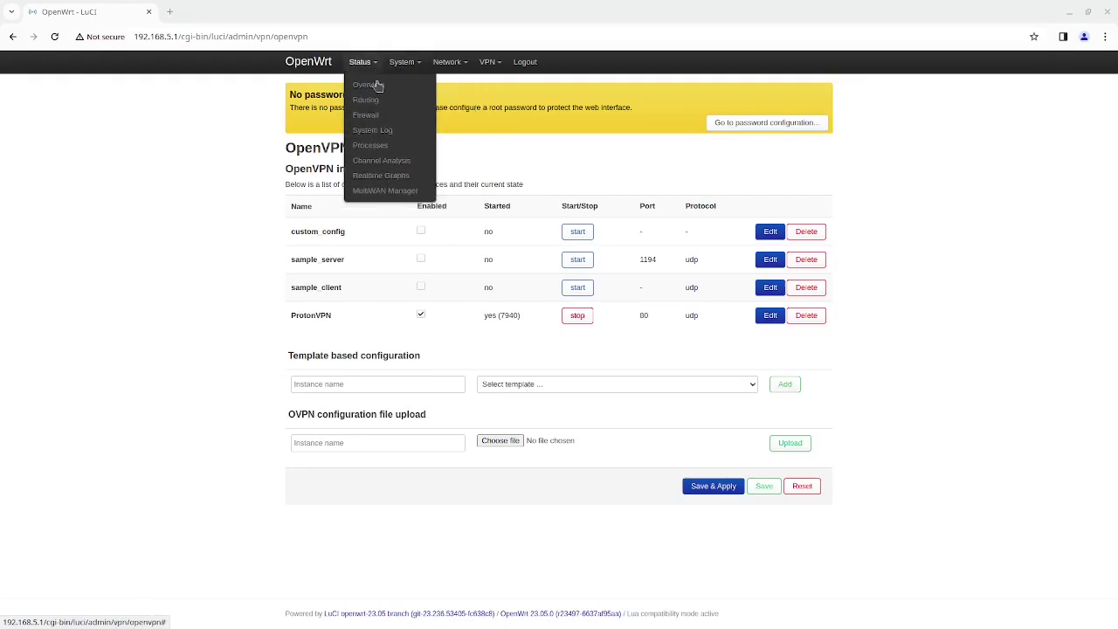
{"action": "mouse_move", "coordinate": [363, 65]}
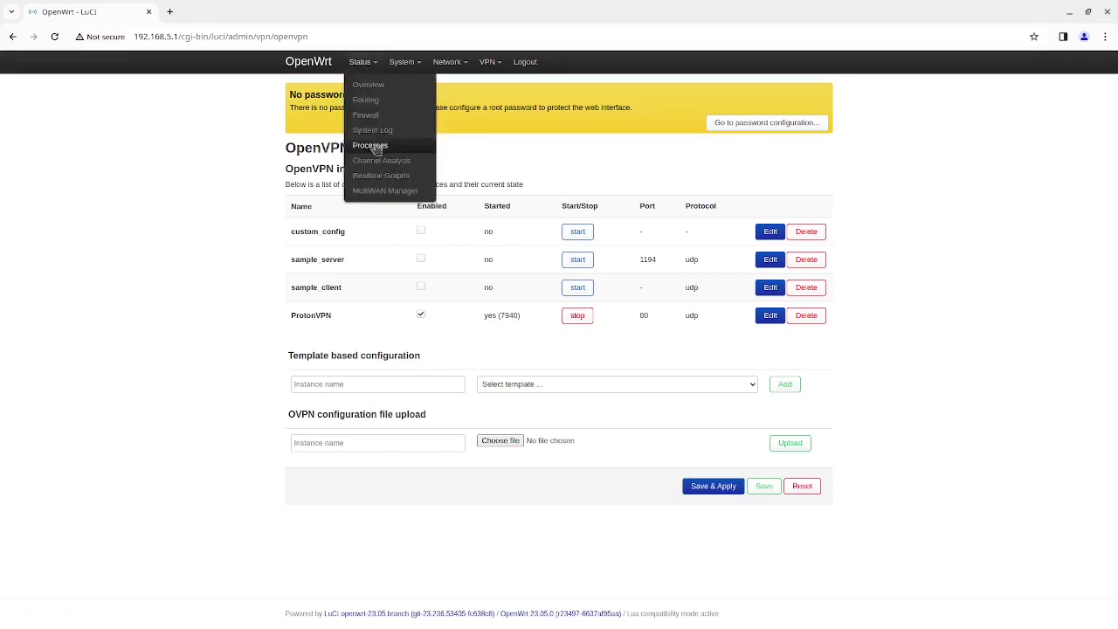
{"action": "left_click", "coordinate": [377, 141]}
{"action": "scroll", "coordinate": [464, 320], "scroll_direction": "down", "scroll_amount": 20}
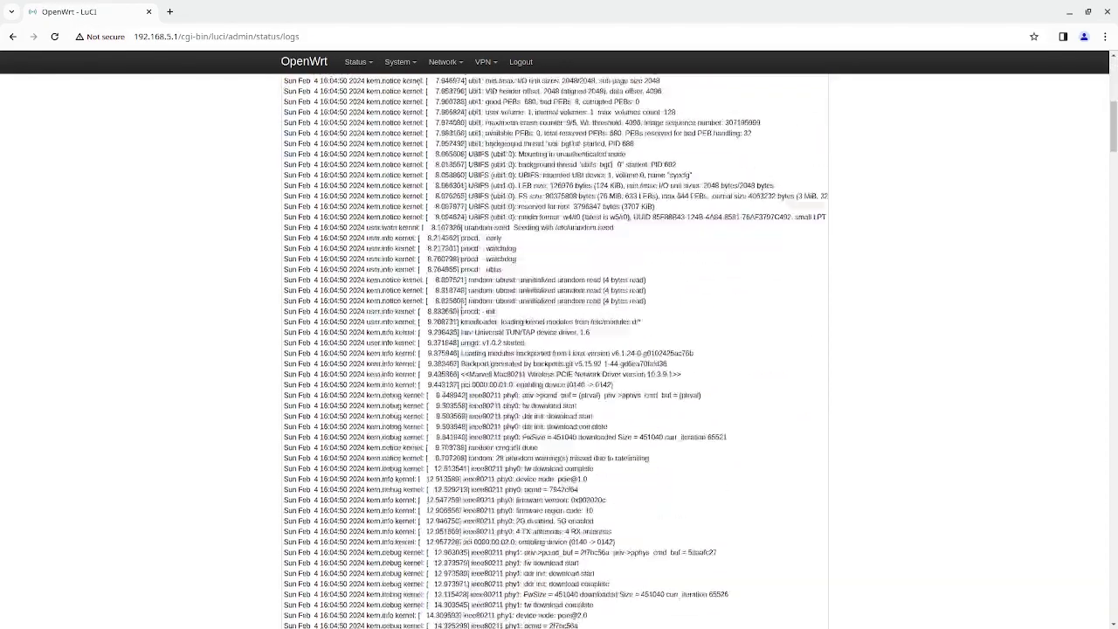
{"action": "scroll", "coordinate": [459, 298], "scroll_direction": "down", "scroll_amount": 1}
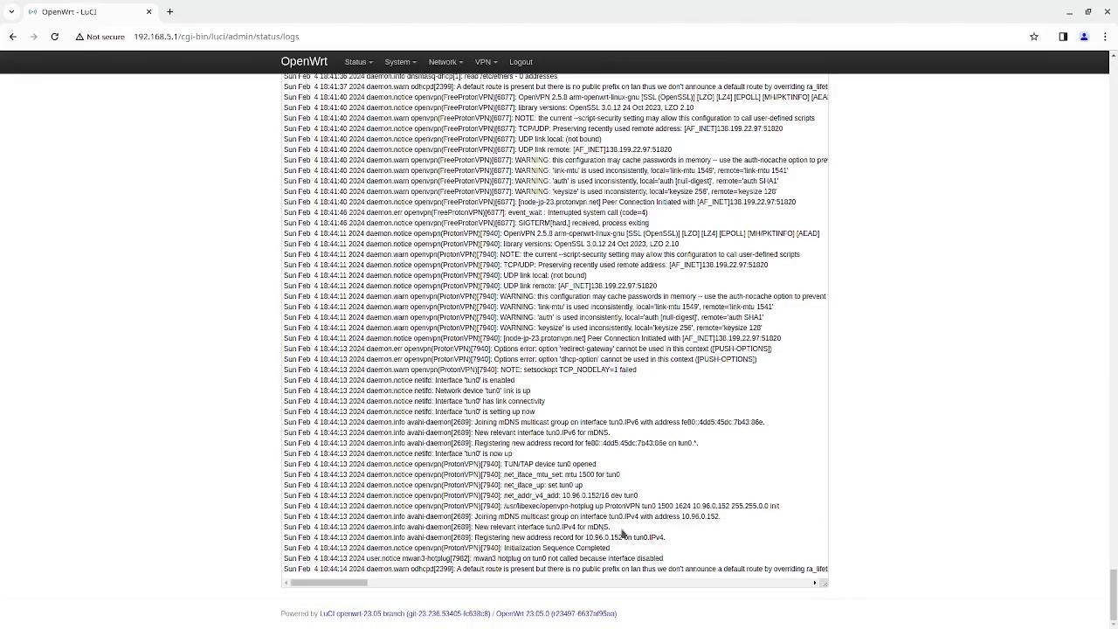
{"action": "left_click_drag", "start_coordinate": [753, 516], "coordinate": [540, 548]}
{"action": "left_click_drag", "start_coordinate": [666, 538], "coordinate": [253, 519]}
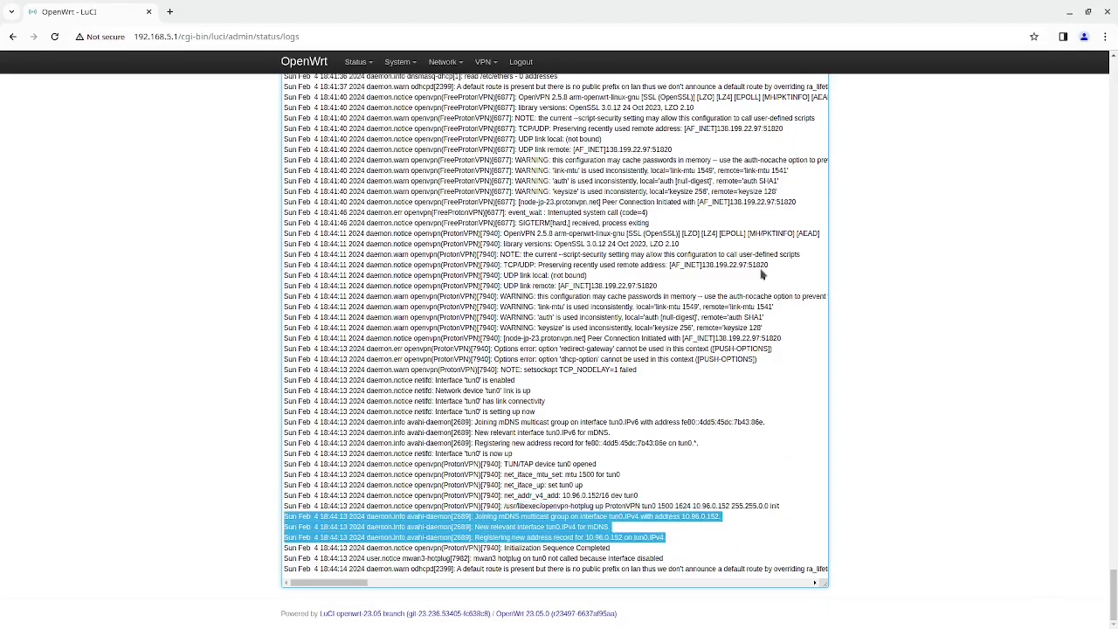
{"action": "key", "text": "alt+Tab"}
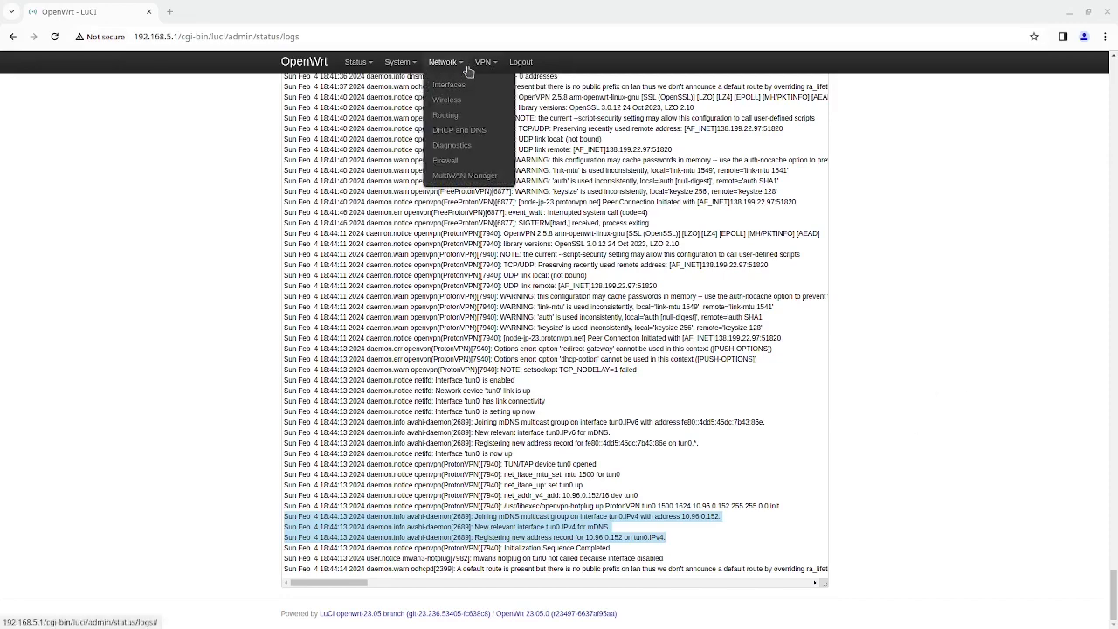
Add tun0 as a MultiWAN interface, enable it, and save.
{"action": "mouse_move", "coordinate": [471, 72]}
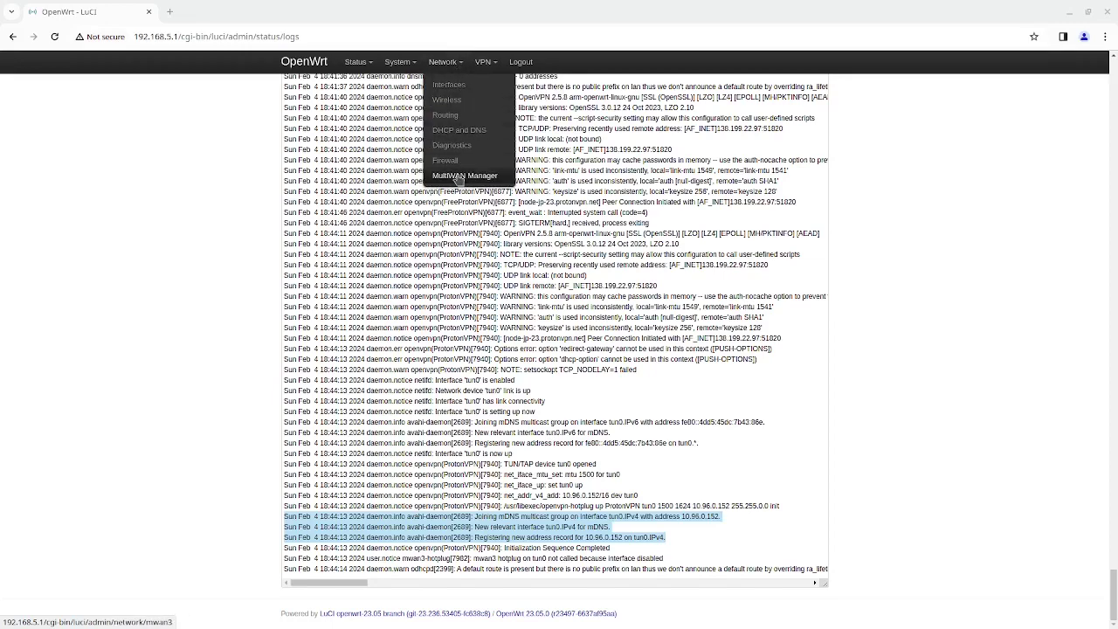
{"action": "left_click", "coordinate": [459, 179]}
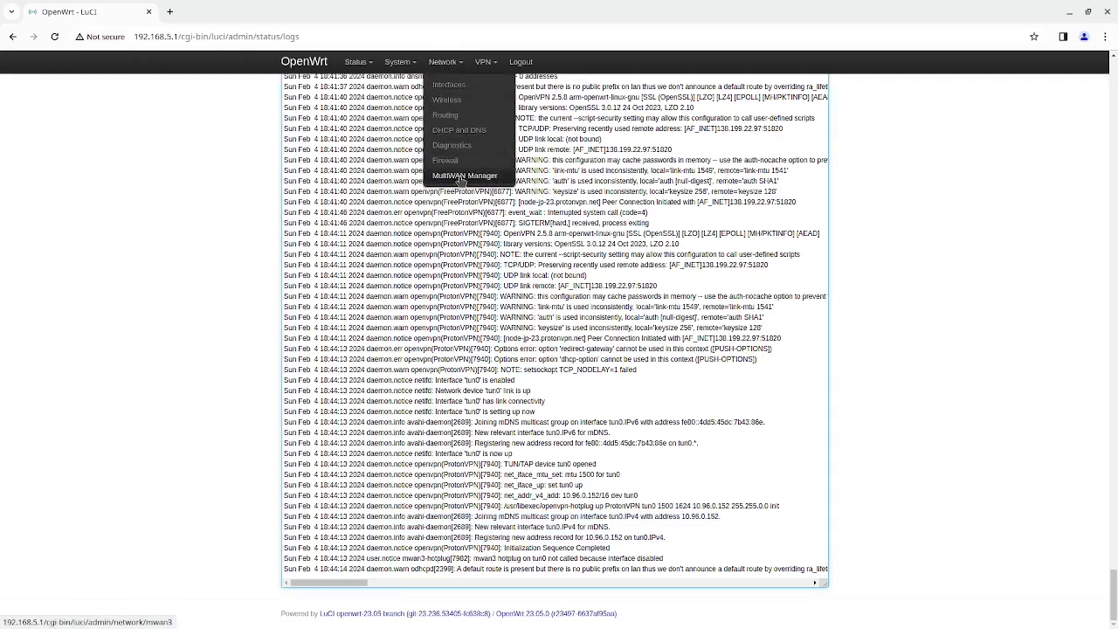
{"action": "left_click", "coordinate": [459, 179]}
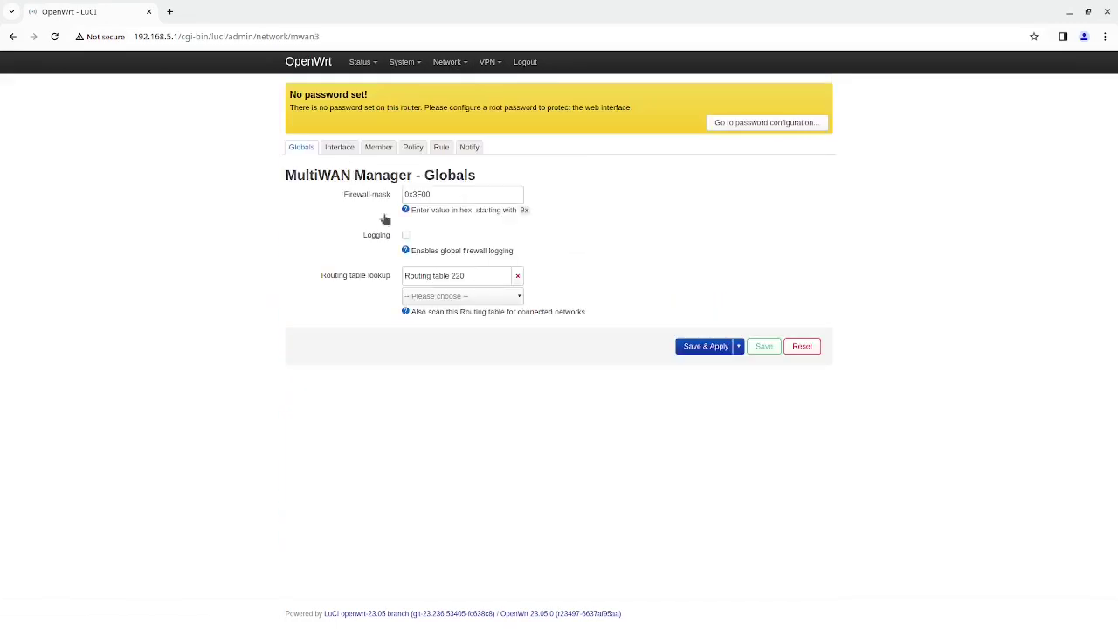
{"action": "left_click", "coordinate": [340, 147]}
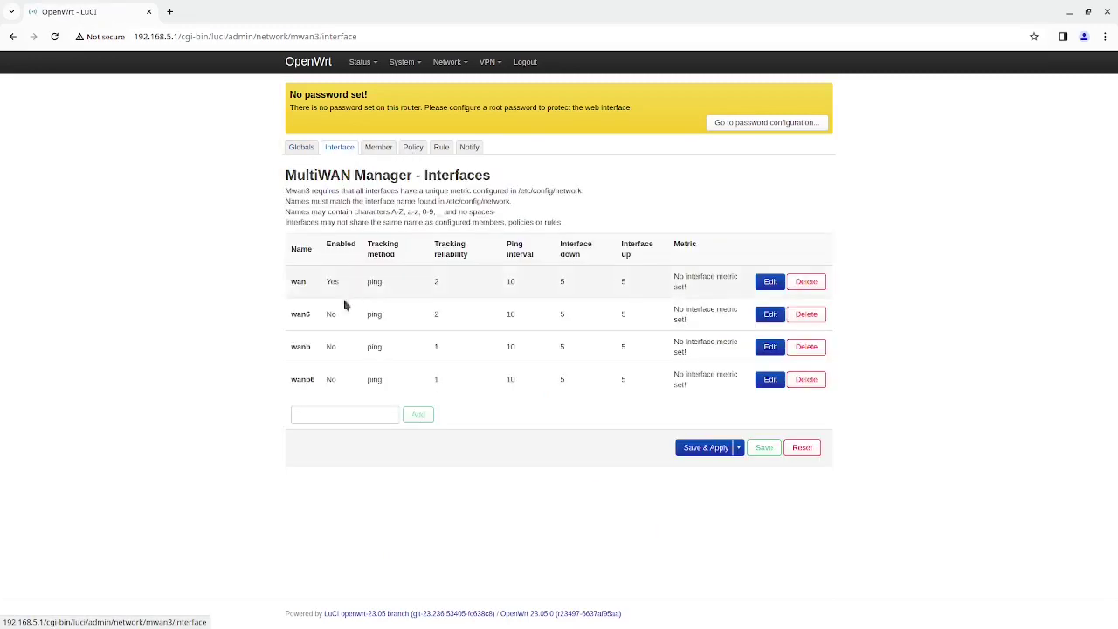
{"action": "left_click", "coordinate": [340, 413]}
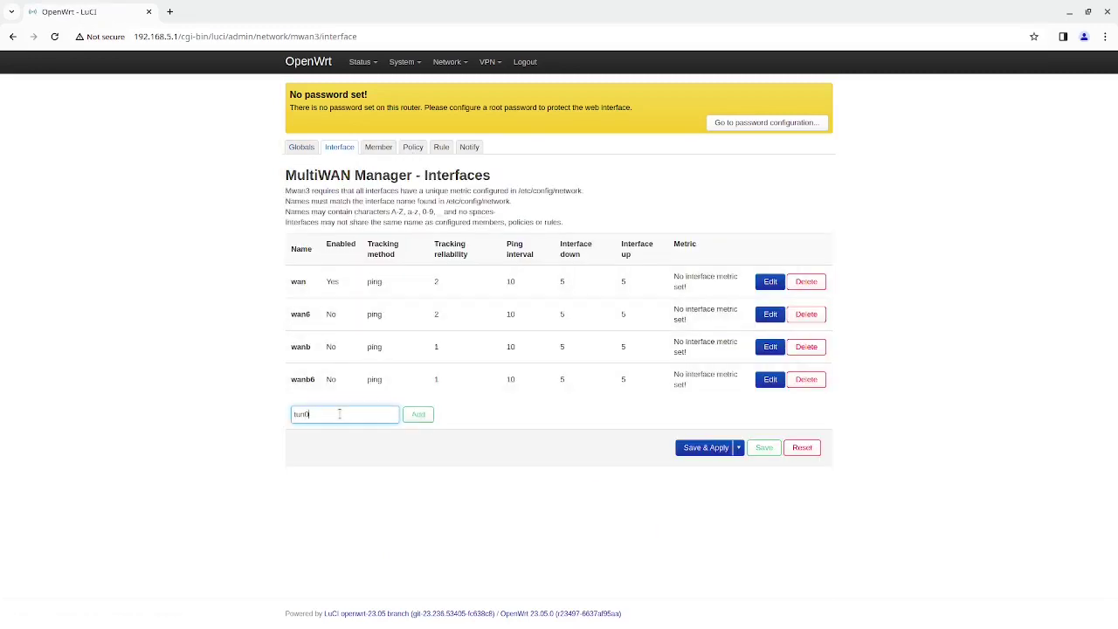
{"action": "left_click", "coordinate": [427, 417]}
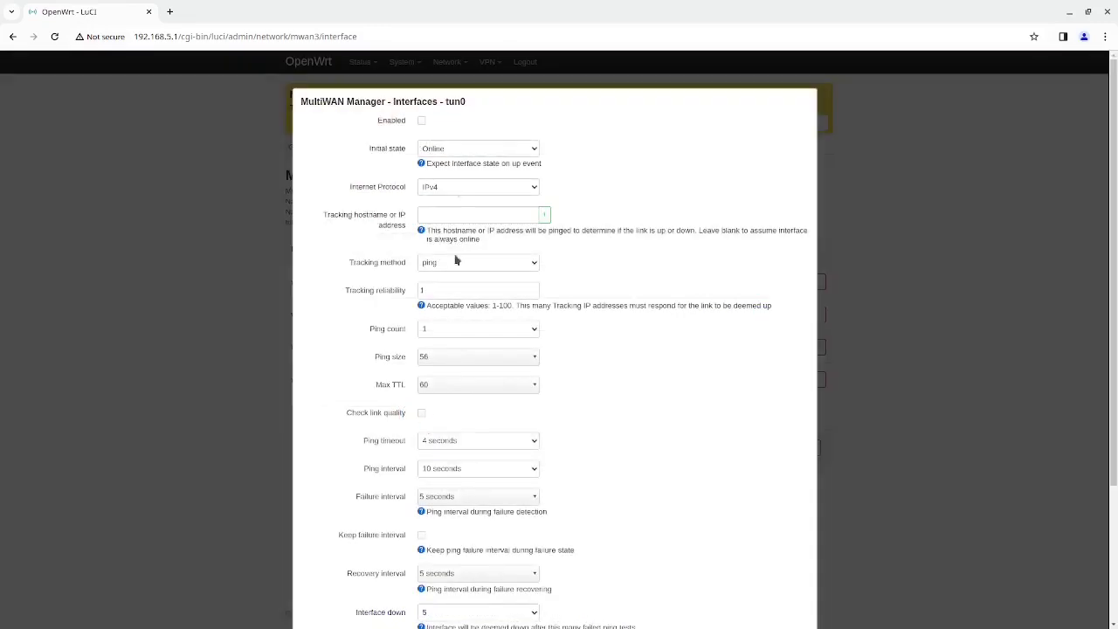
{"action": "left_click", "coordinate": [421, 121]}
{"action": "scroll", "coordinate": [607, 448], "scroll_direction": "down", "scroll_amount": 5}
{"action": "left_click", "coordinate": [789, 574]}
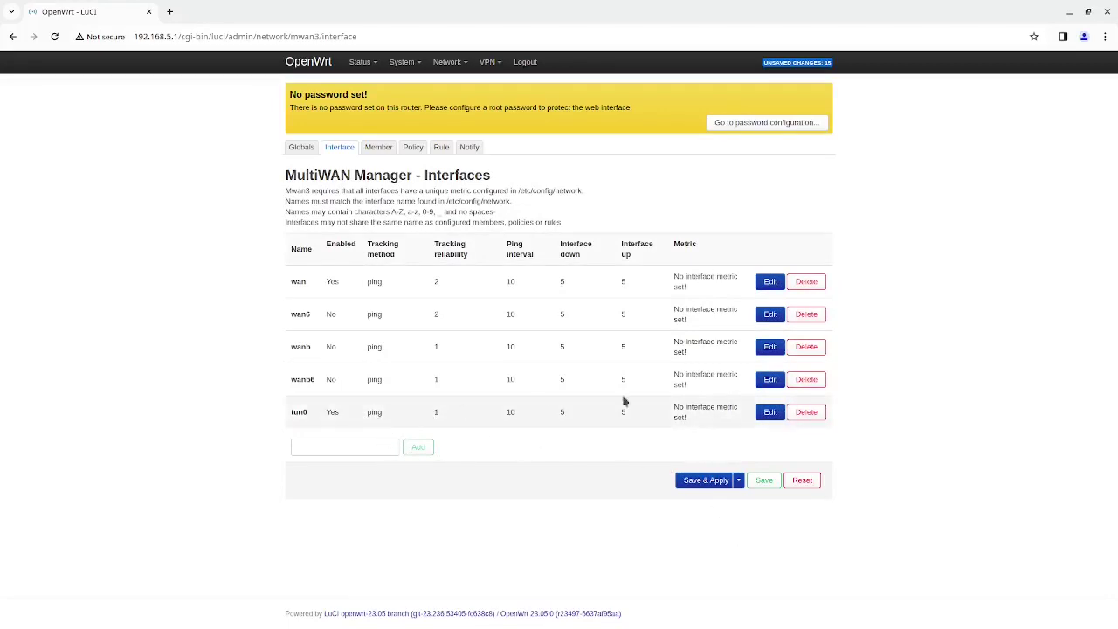
Reopen the tun0 interface settings to review them, then close without changes.
{"action": "left_click", "coordinate": [763, 413]}
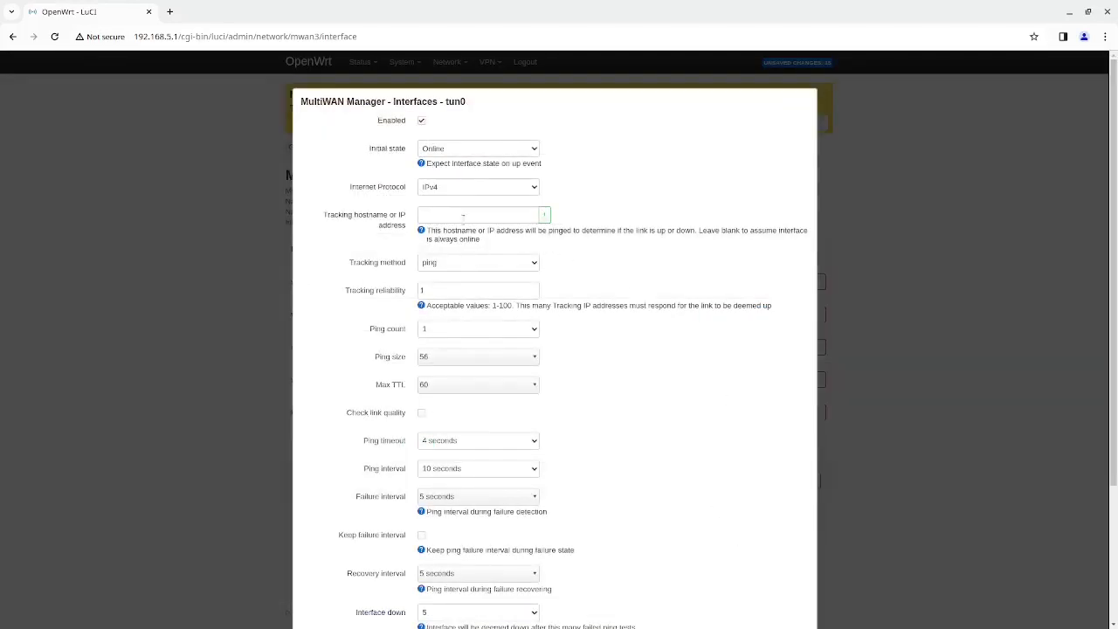
{"action": "left_click", "coordinate": [455, 213]}
{"action": "key", "text": "Escape"}
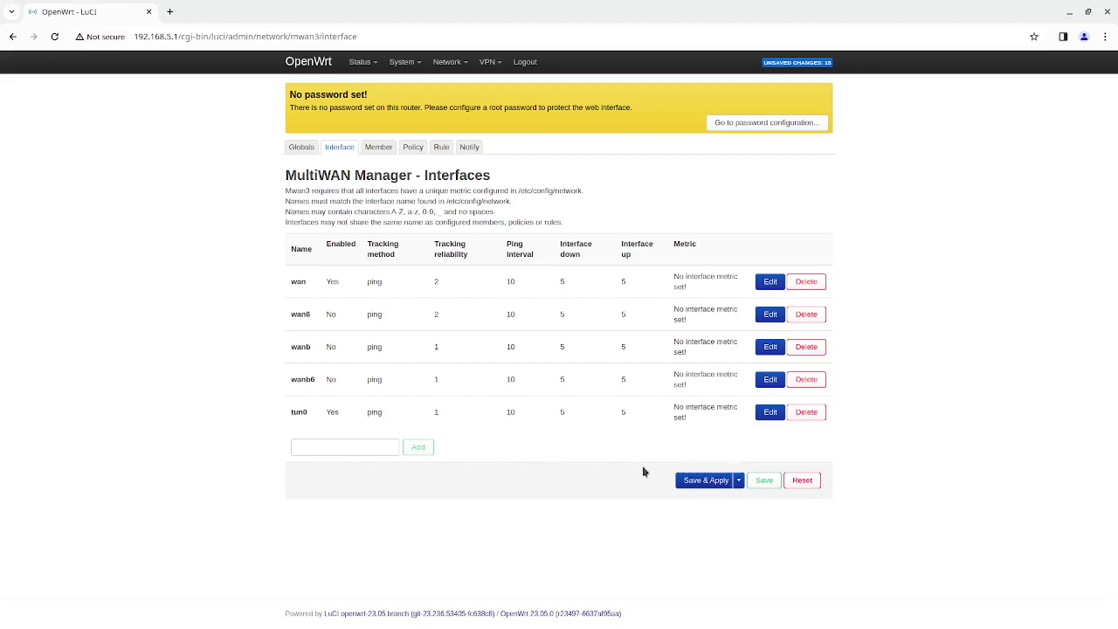
Add member tun0_m1 on interface tun0, save it, and apply the configuration.
{"action": "left_click", "coordinate": [378, 150]}
{"action": "left_click", "coordinate": [340, 543]}
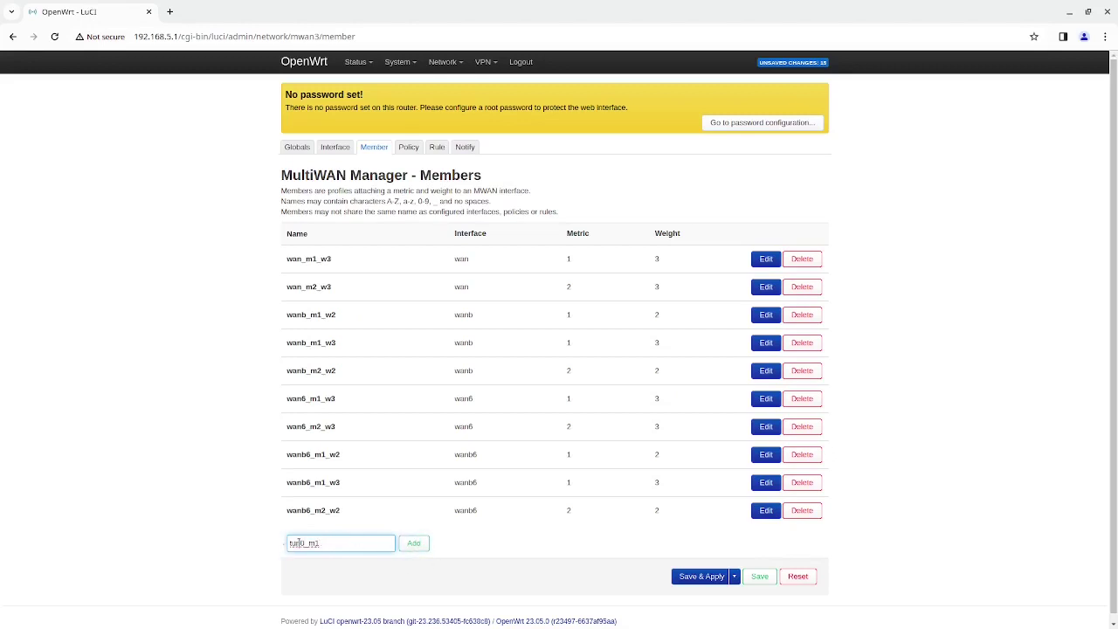
{"action": "left_click", "coordinate": [417, 548]}
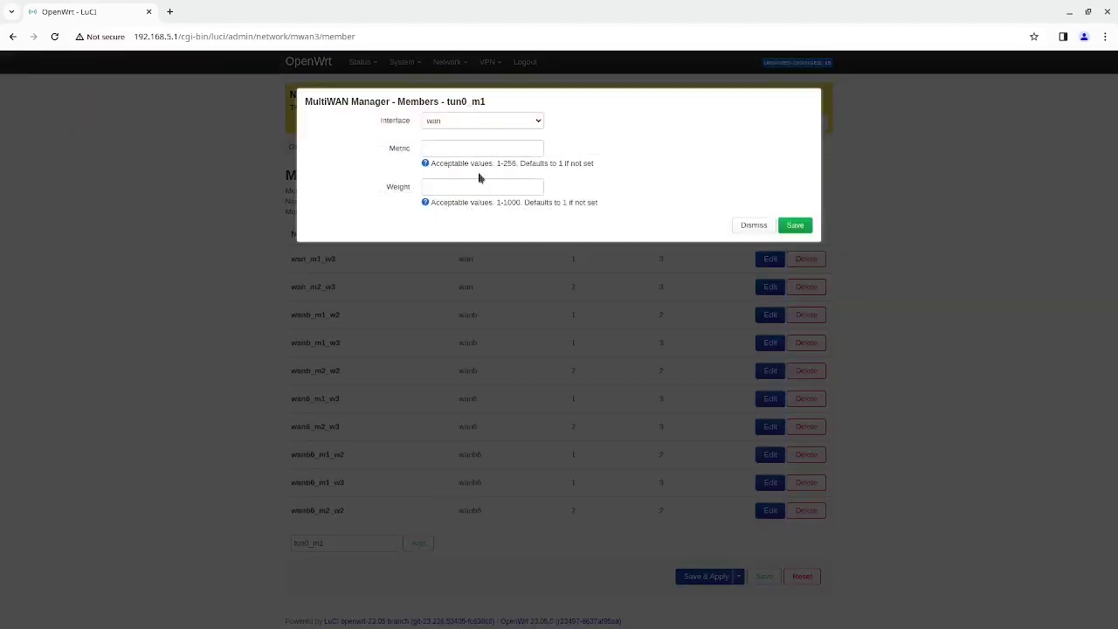
{"action": "left_click", "coordinate": [468, 126]}
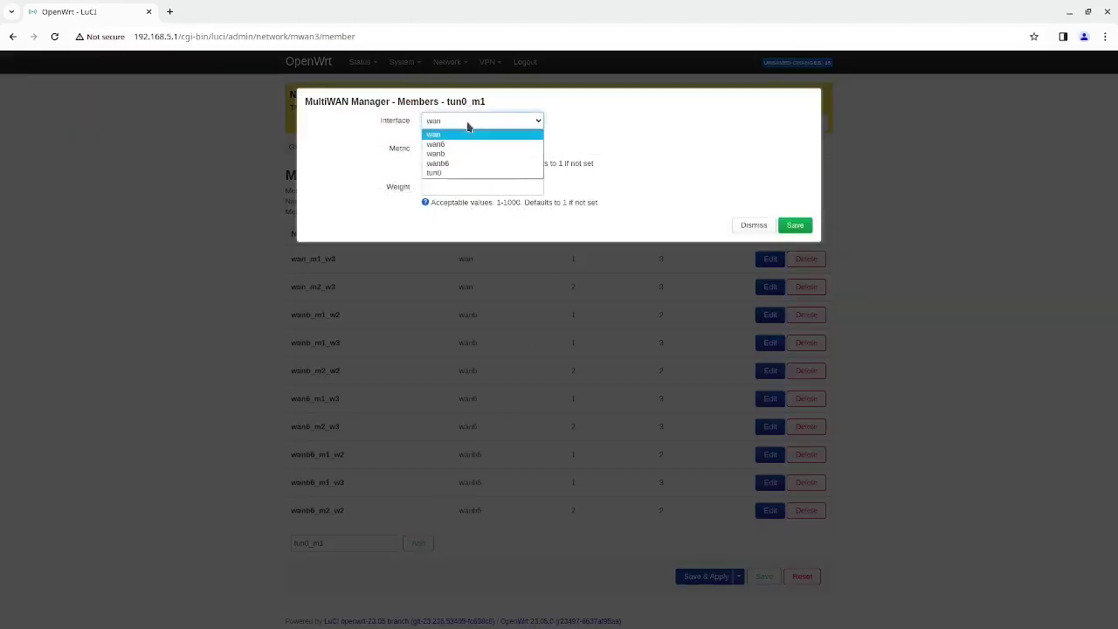
{"action": "left_click", "coordinate": [474, 173]}
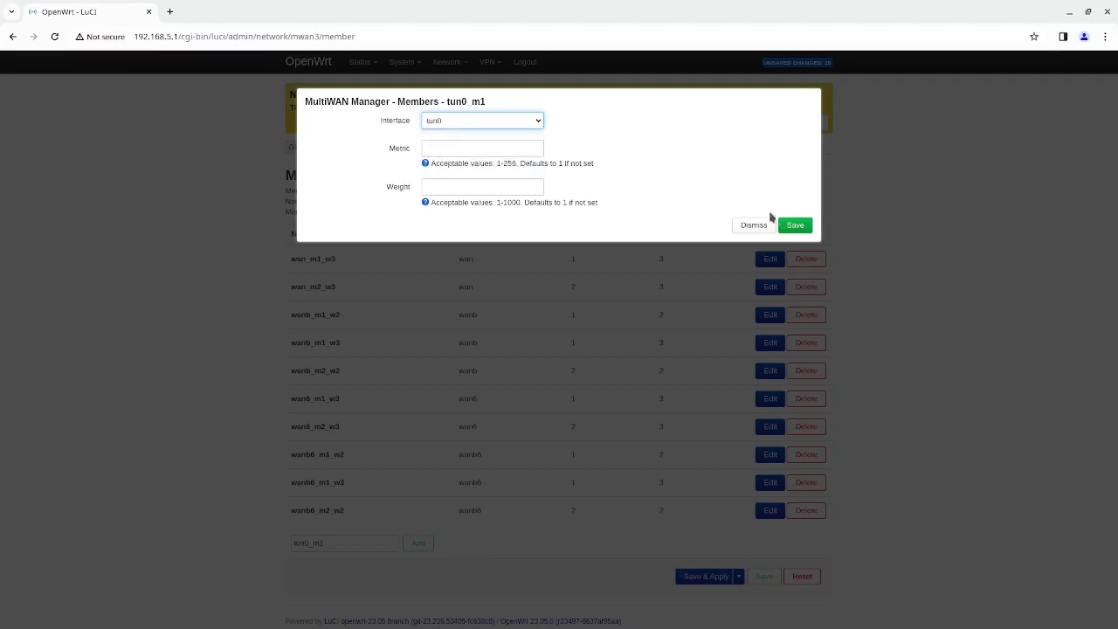
{"action": "left_click", "coordinate": [797, 226]}
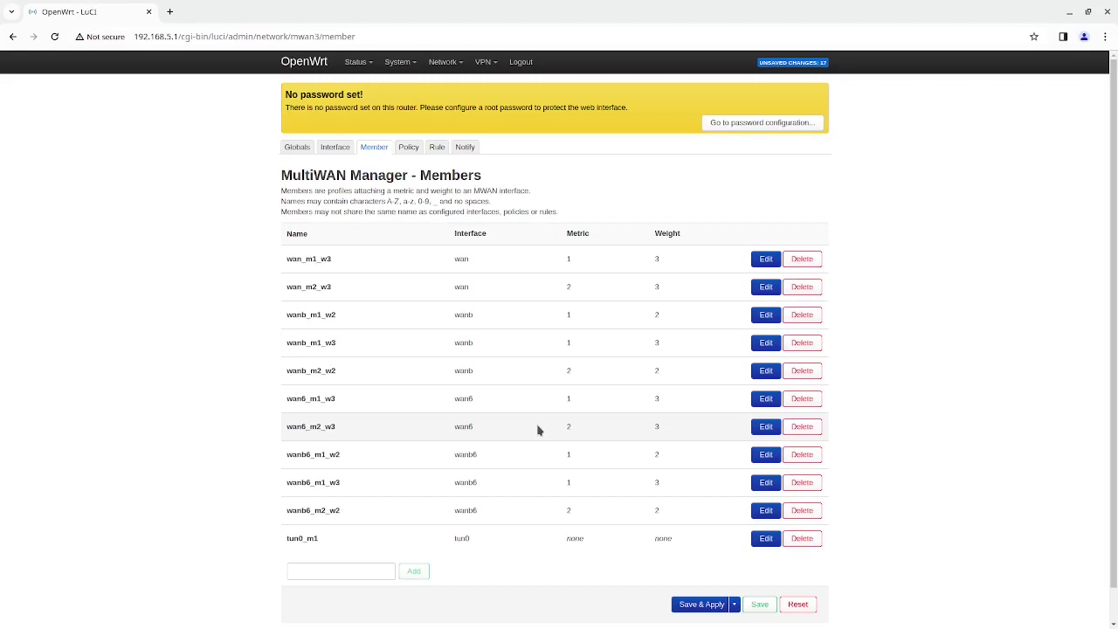
{"action": "left_click", "coordinate": [695, 604]}
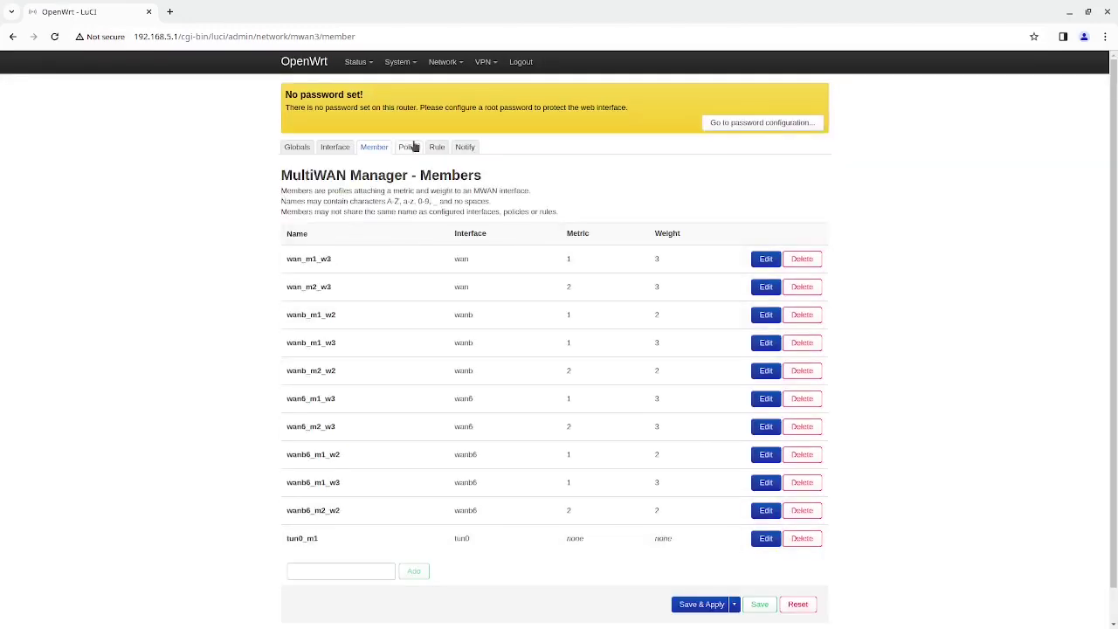
Add a tun0_only MultiWAN policy with member tun0_m1, save it and apply.
{"action": "left_click", "coordinate": [412, 147]}
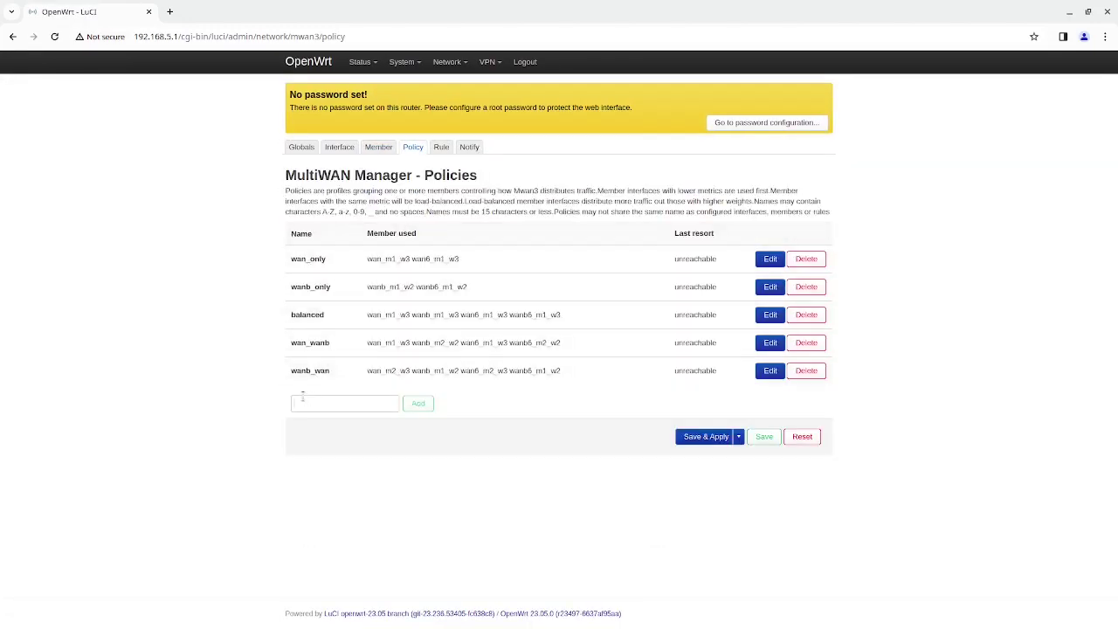
{"action": "left_click", "coordinate": [302, 400]}
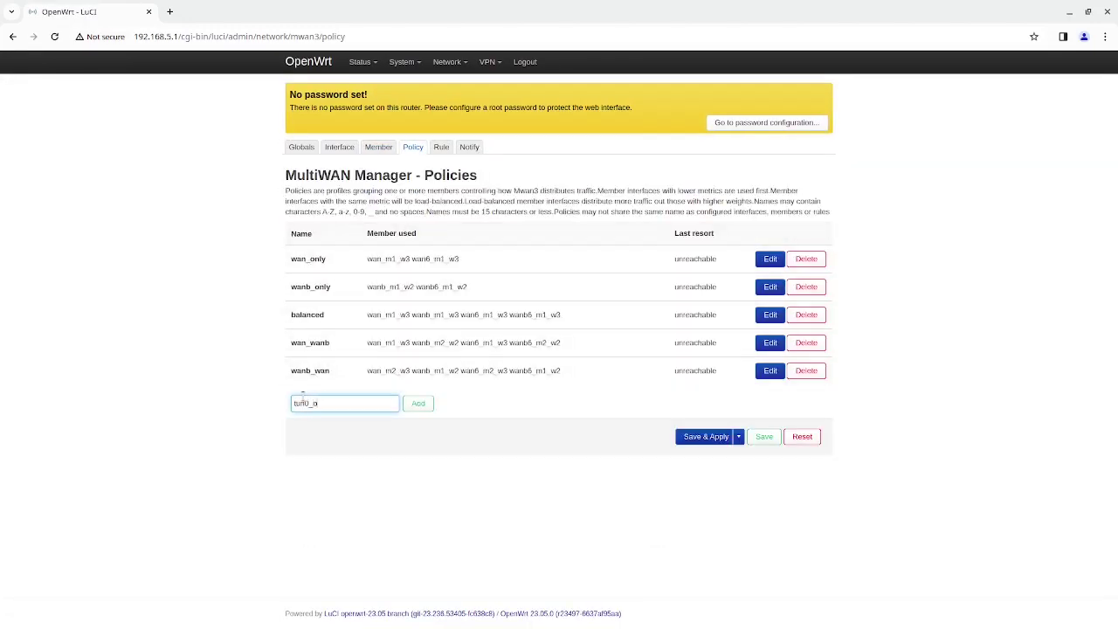
{"action": "type", "text": "tun0_only"}
{"action": "left_click", "coordinate": [414, 404]}
{"action": "left_click", "coordinate": [490, 122]}
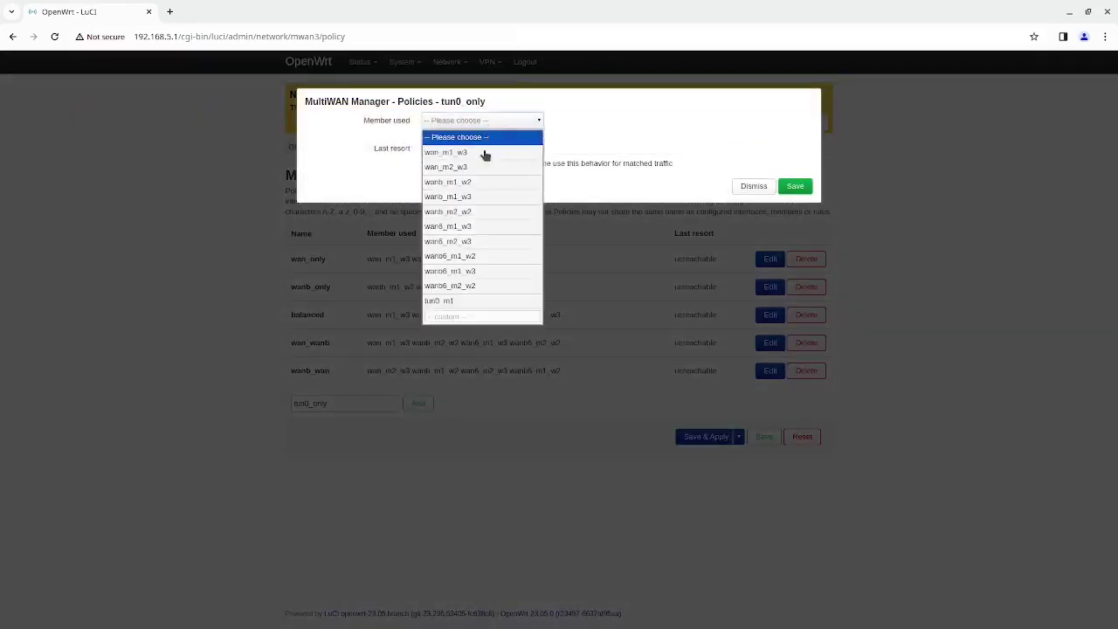
{"action": "left_click", "coordinate": [483, 299]}
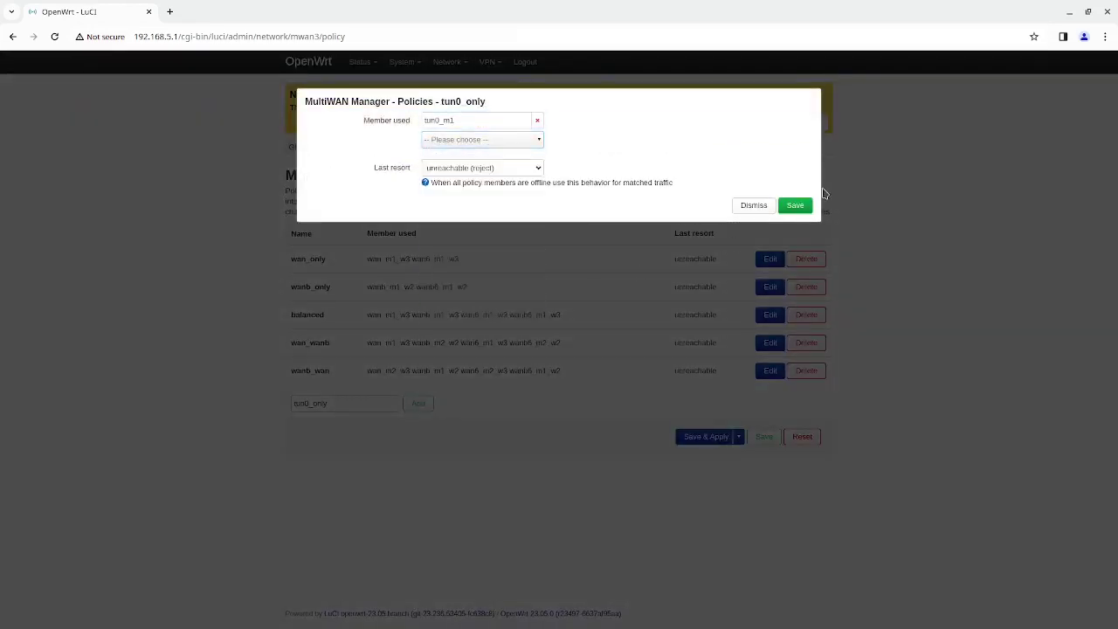
{"action": "left_click", "coordinate": [794, 207]}
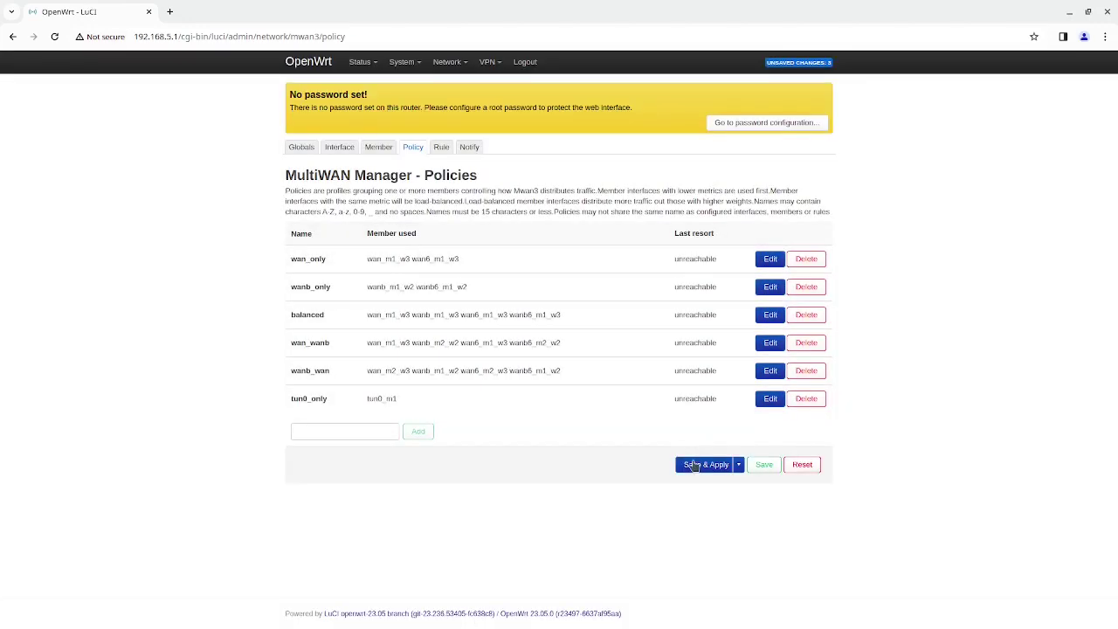
{"action": "left_click", "coordinate": [695, 463]}
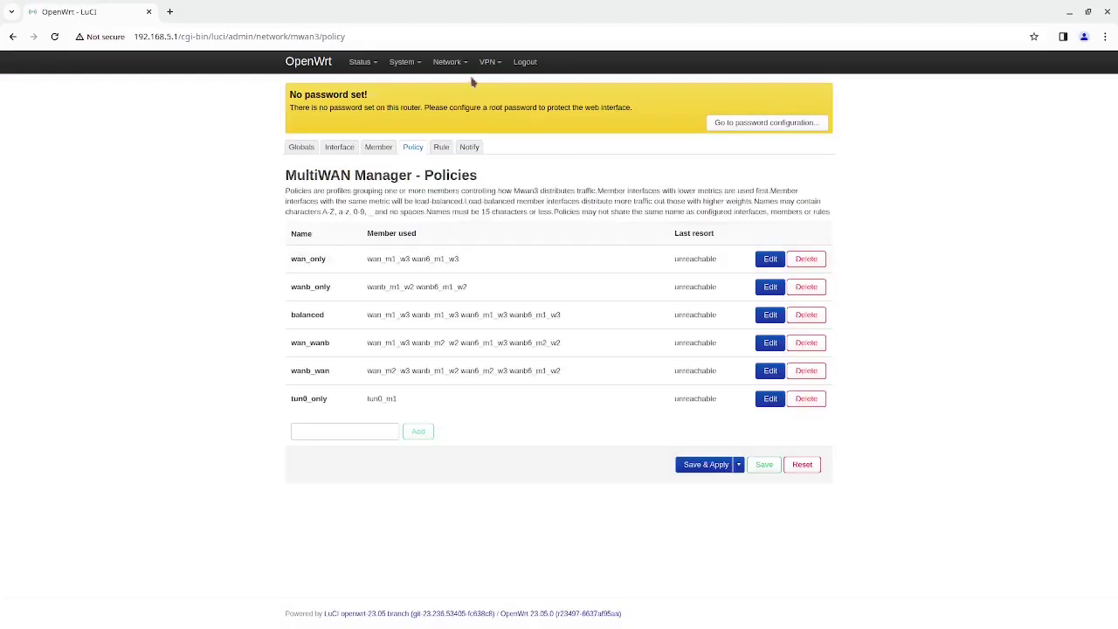
Add a new firewall zone named TUNFIRE with masquerading enabled, covering tun0.
{"action": "mouse_move", "coordinate": [458, 78]}
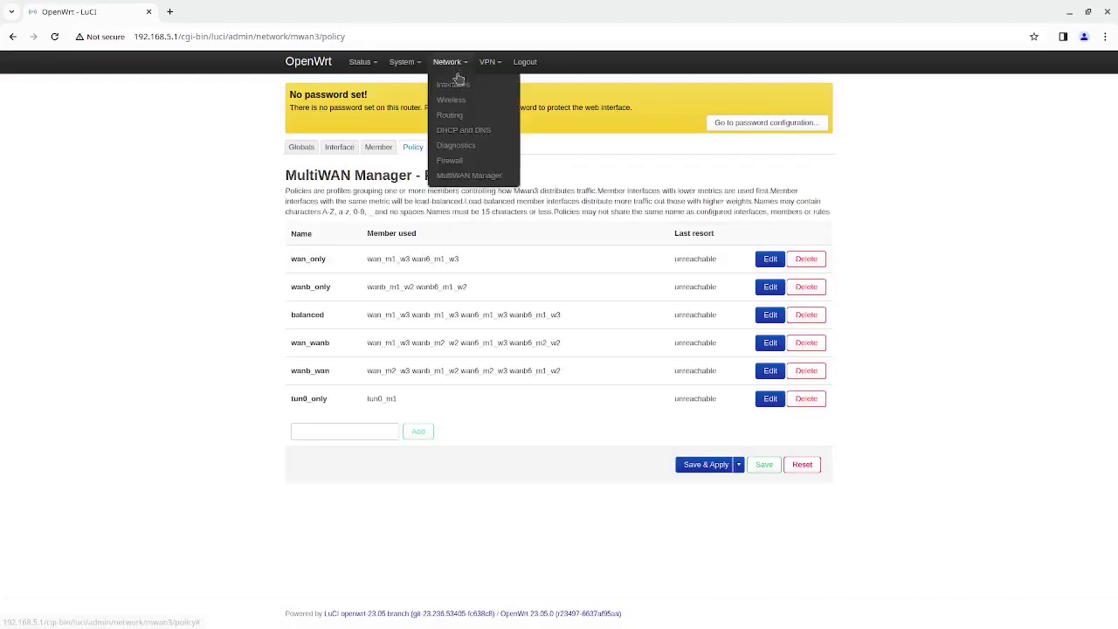
{"action": "left_click", "coordinate": [451, 159]}
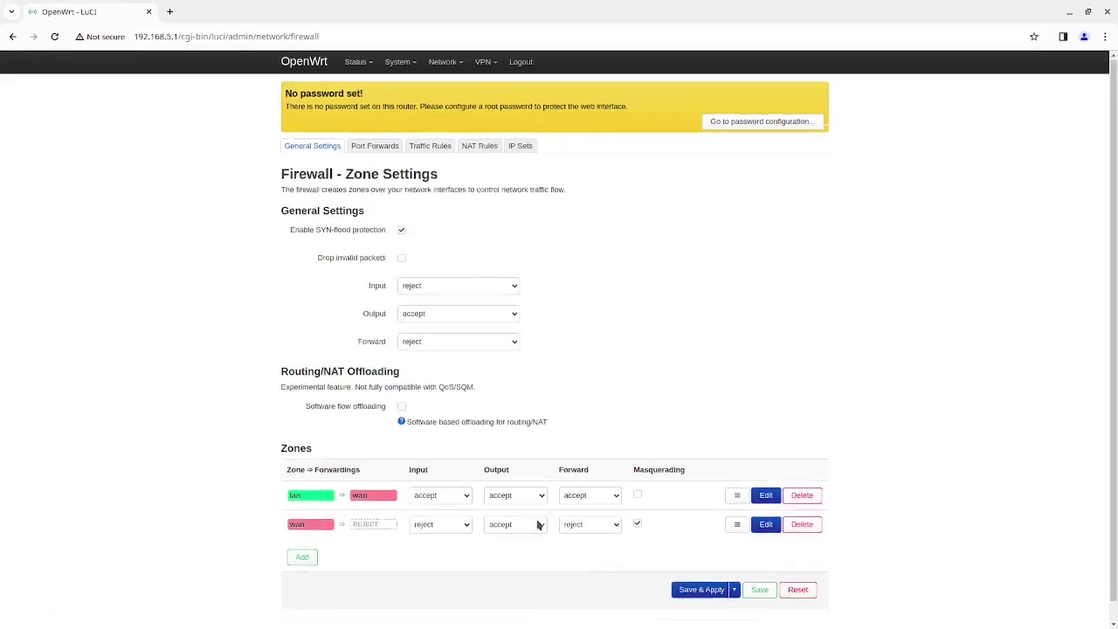
{"action": "scroll", "coordinate": [449, 521], "scroll_direction": "down", "scroll_amount": 1}
{"action": "left_click", "coordinate": [302, 542]}
{"action": "left_click", "coordinate": [498, 184]}
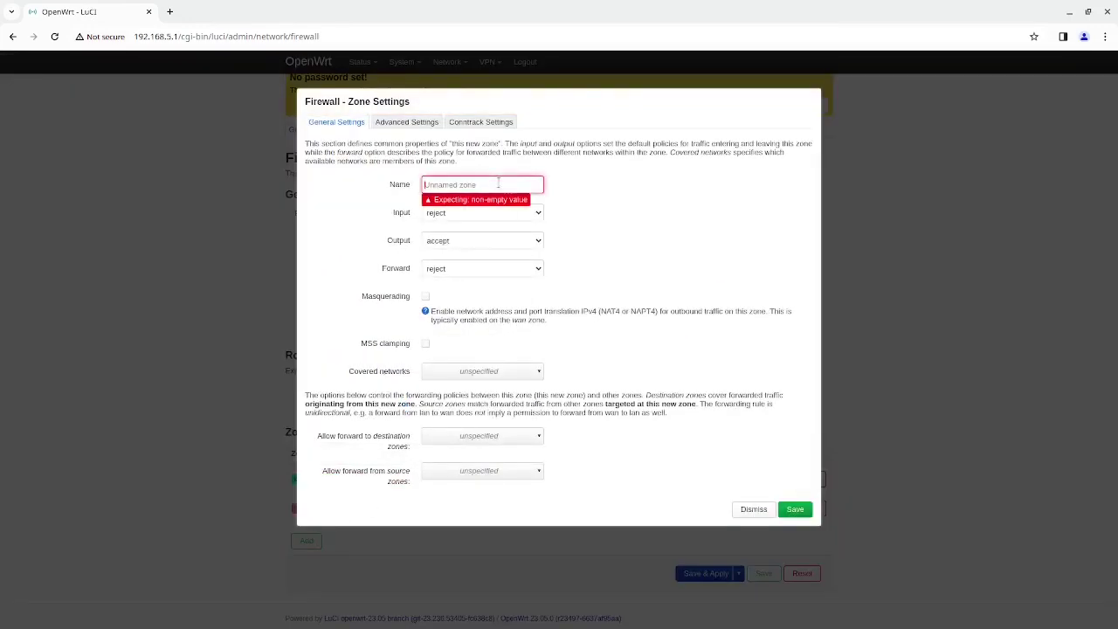
{"action": "type", "text": "l"}
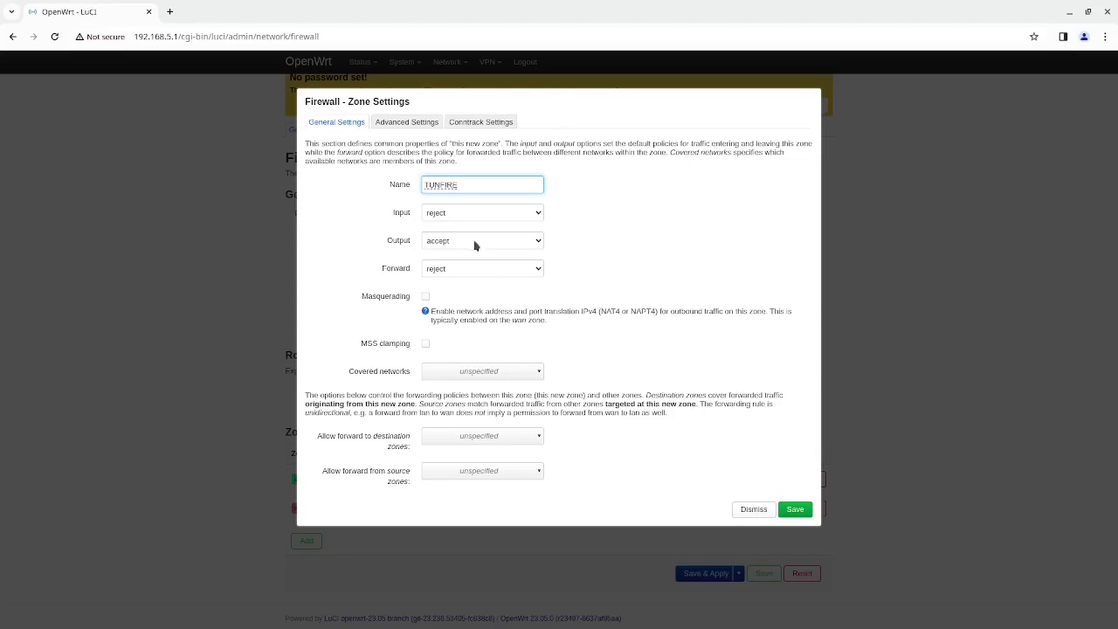
{"action": "left_click", "coordinate": [426, 296]}
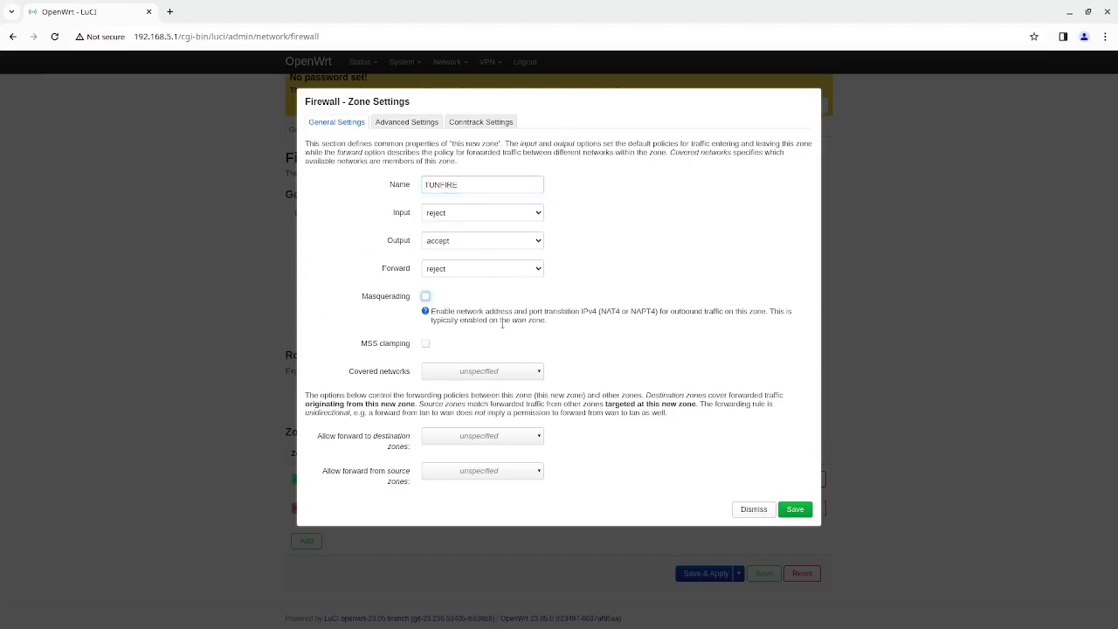
{"action": "left_click", "coordinate": [529, 371]}
{"action": "left_click", "coordinate": [518, 416]}
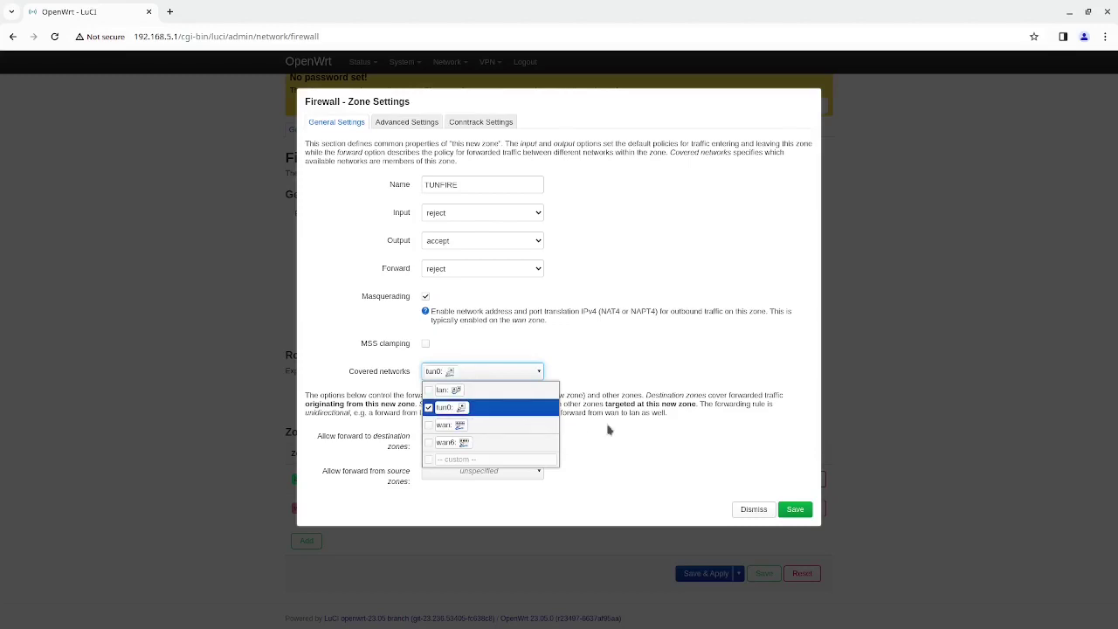
{"action": "left_click", "coordinate": [624, 433]}
Allow TUNFIRE forwarding to and from the lan zone, then save the zone.
{"action": "left_click", "coordinate": [529, 441]}
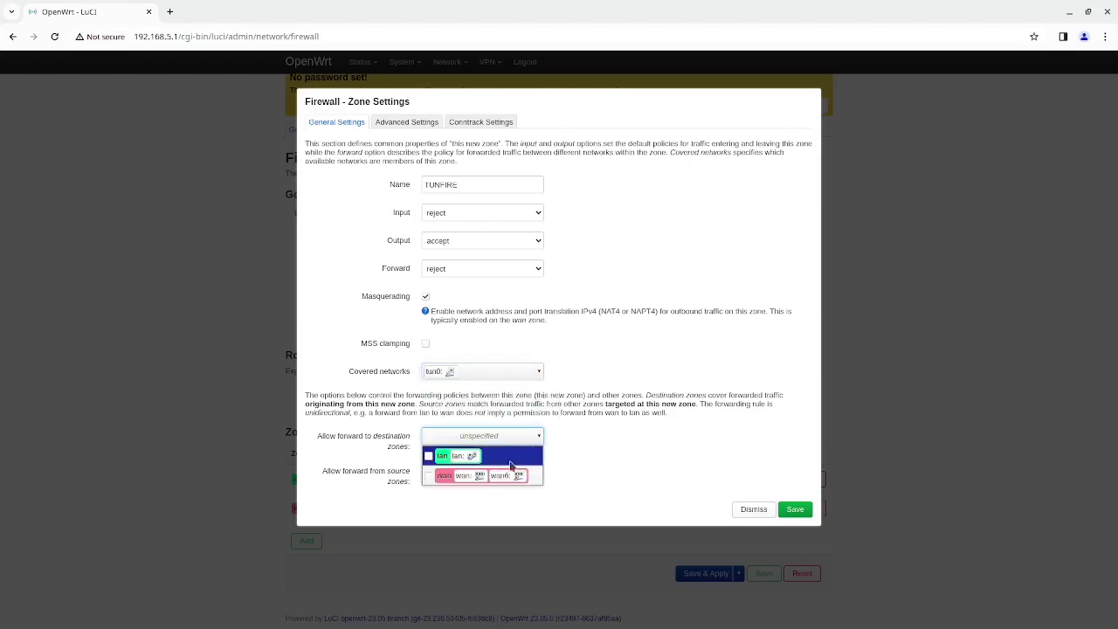
{"action": "left_click", "coordinate": [428, 456]}
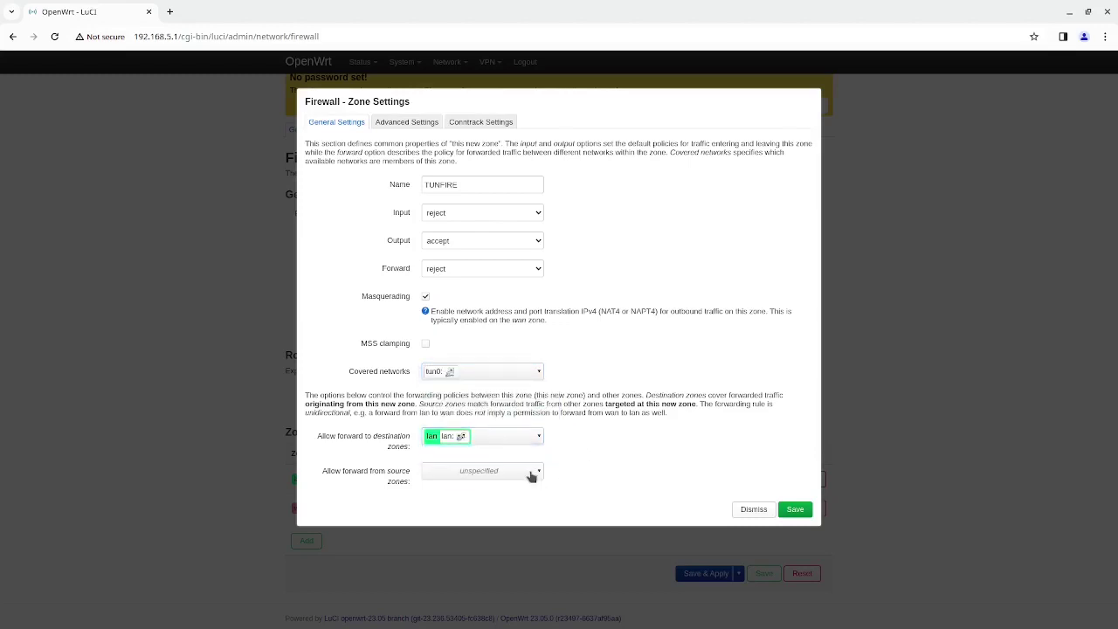
{"action": "left_click", "coordinate": [531, 475]}
{"action": "left_click", "coordinate": [428, 491]}
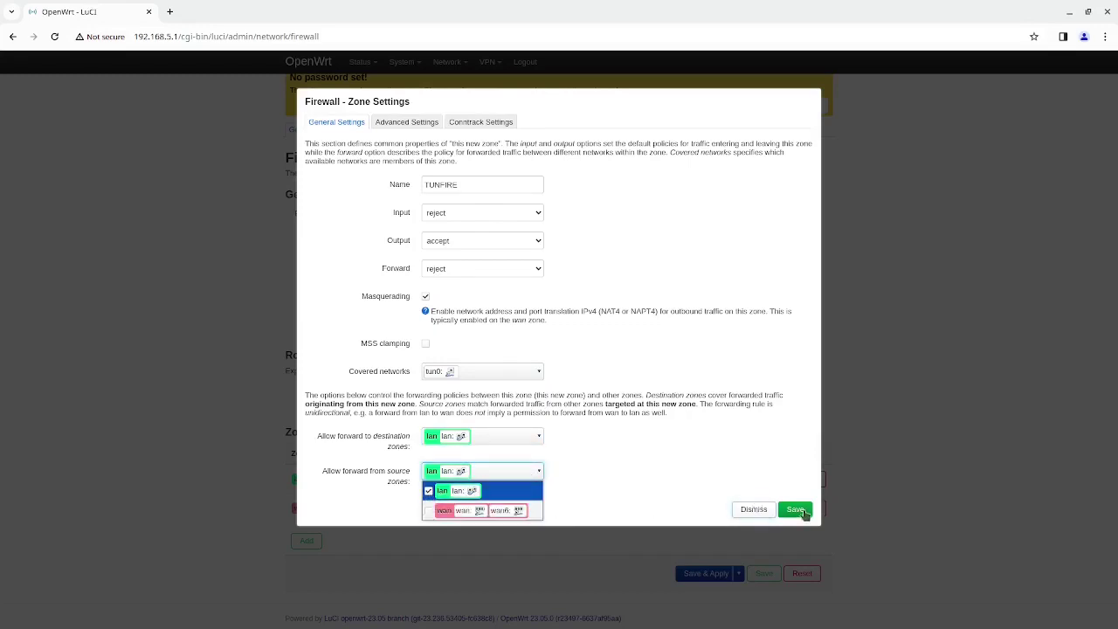
{"action": "left_click", "coordinate": [805, 476]}
{"action": "left_click", "coordinate": [797, 509]}
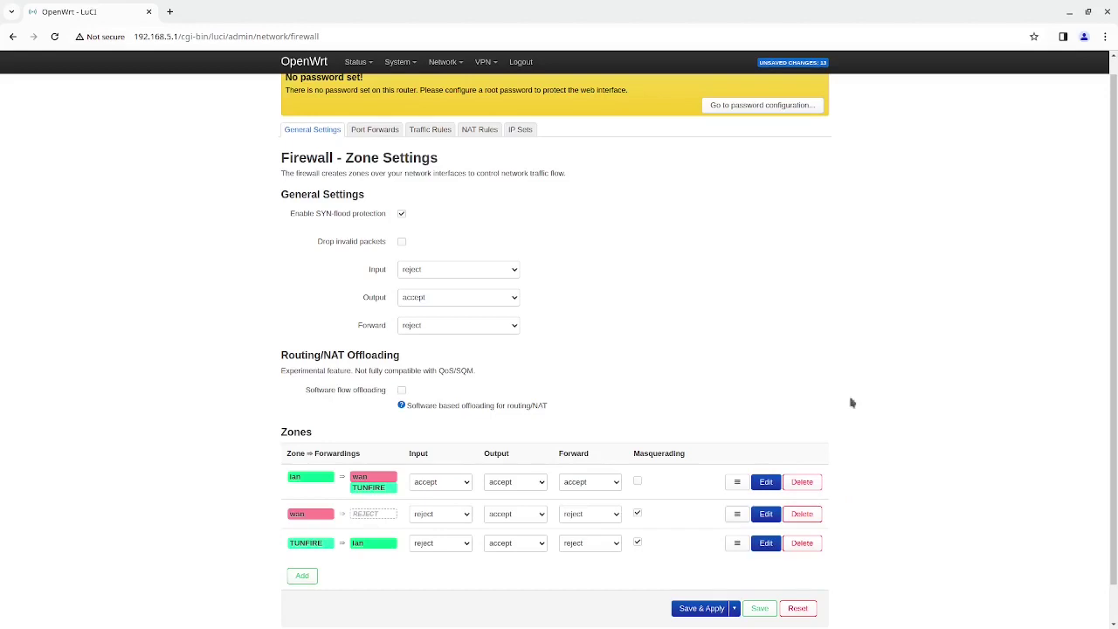
Apply the firewall changes and go to Network > MultiWAN Manager.
{"action": "left_click", "coordinate": [684, 609]}
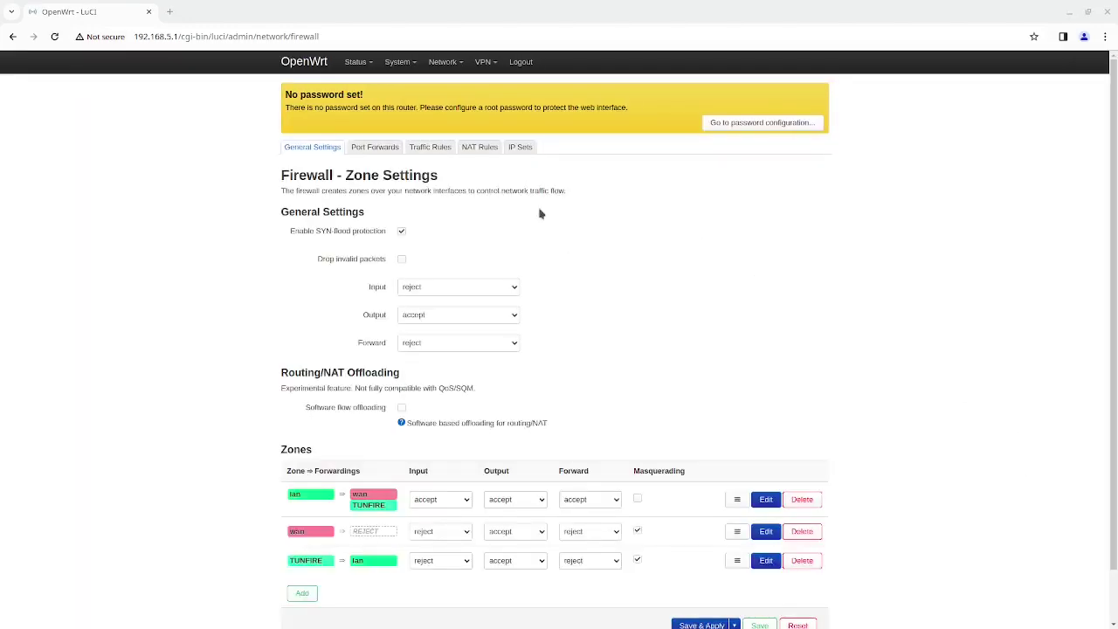
{"action": "mouse_move", "coordinate": [487, 61]}
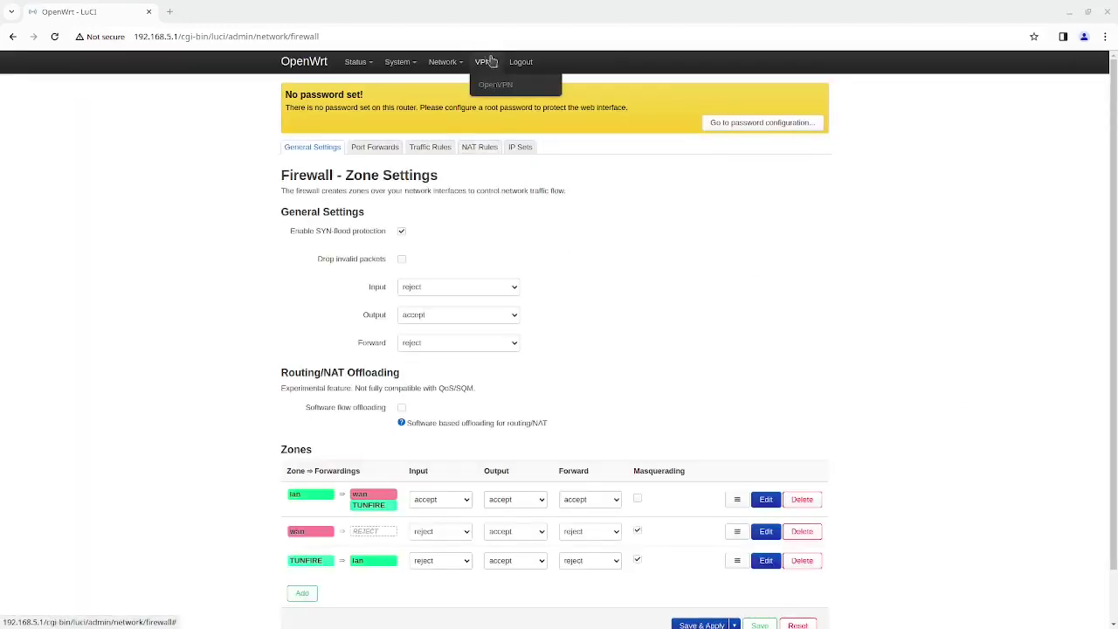
{"action": "mouse_move", "coordinate": [441, 62]}
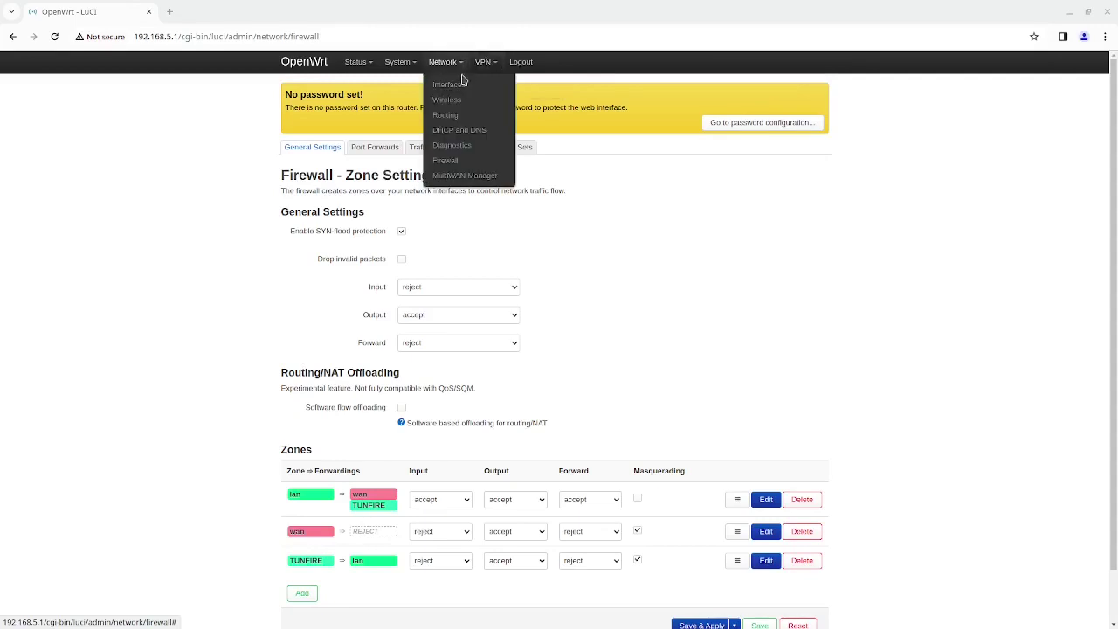
{"action": "left_click", "coordinate": [465, 177]}
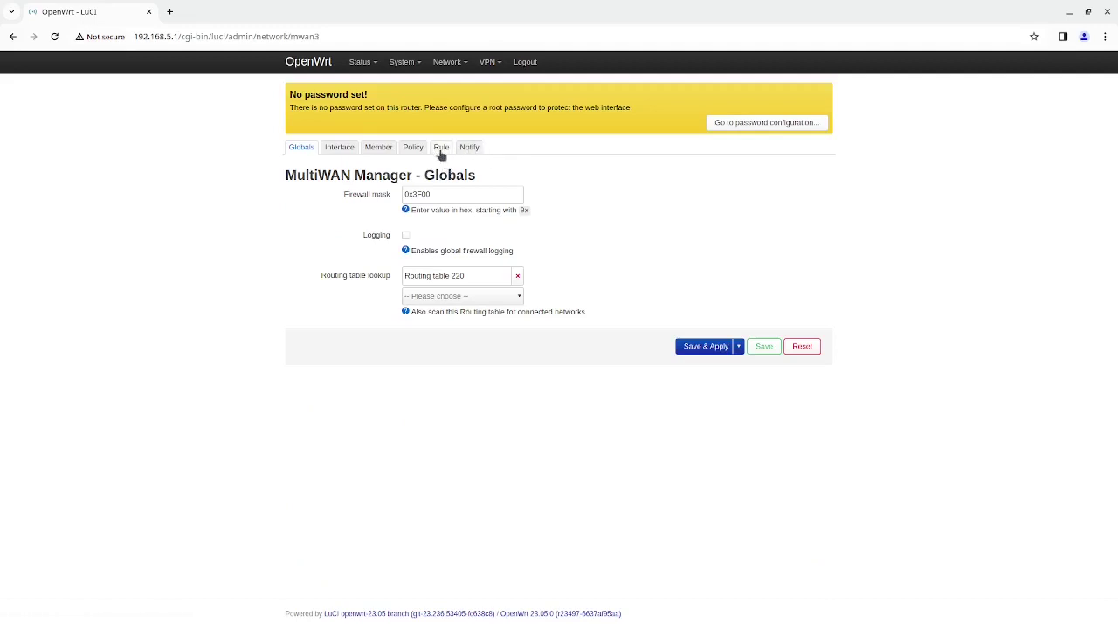
Change default_rule_v4's assigned policy from wan_only to tun0_only, then save and apply.
{"action": "left_click", "coordinate": [441, 150]}
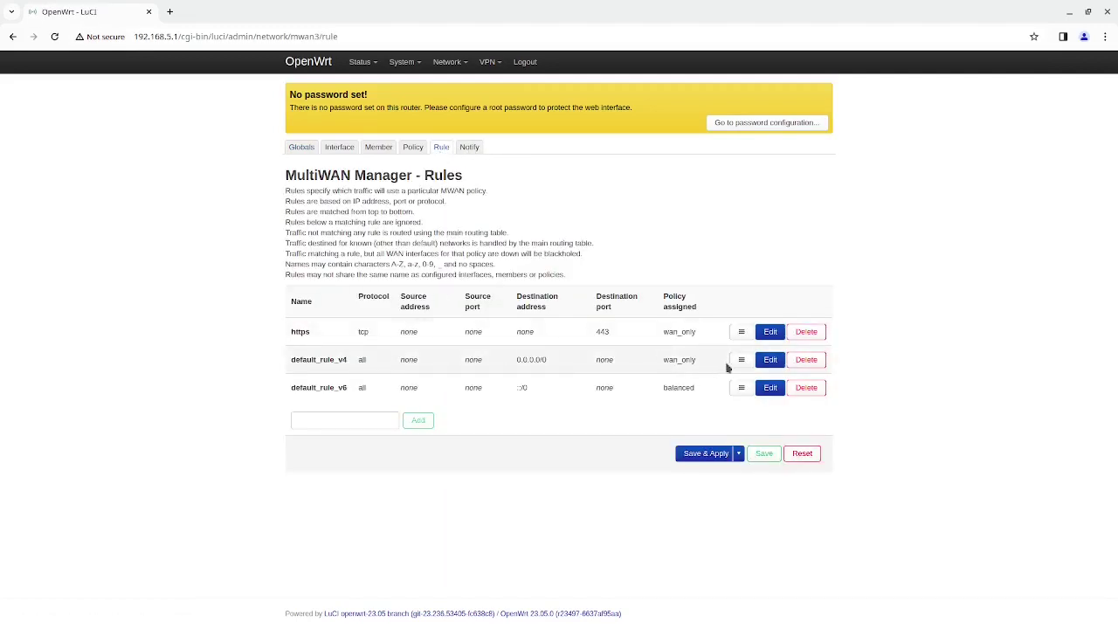
{"action": "left_click", "coordinate": [770, 362]}
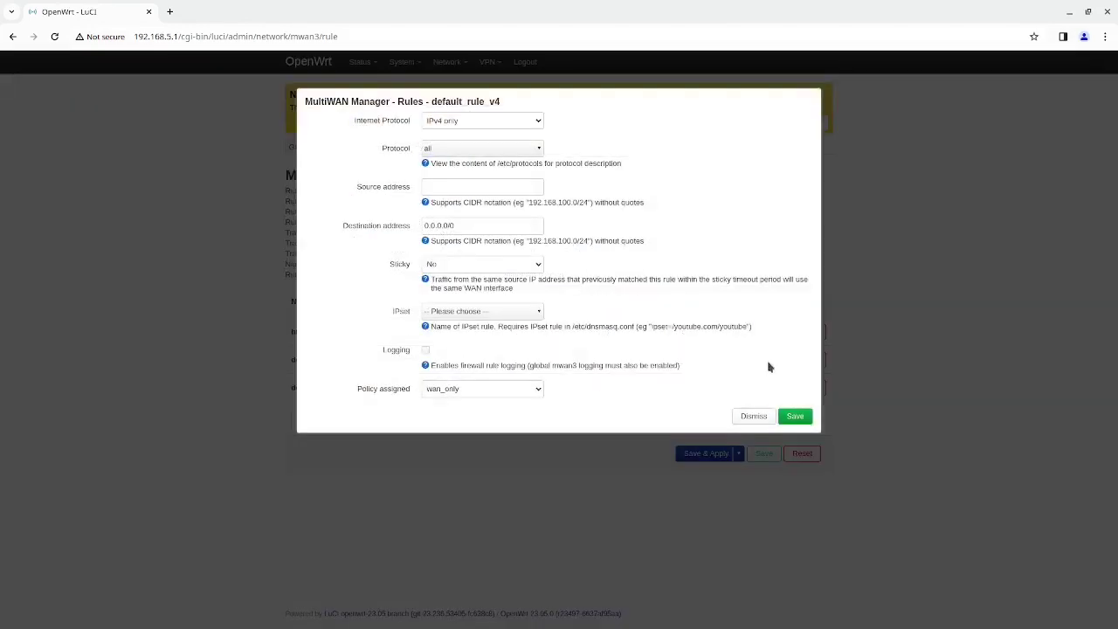
{"action": "left_click", "coordinate": [522, 391]}
{"action": "left_click", "coordinate": [513, 392]}
{"action": "left_click", "coordinate": [511, 394]}
{"action": "left_click", "coordinate": [498, 451]}
{"action": "left_click", "coordinate": [794, 417]}
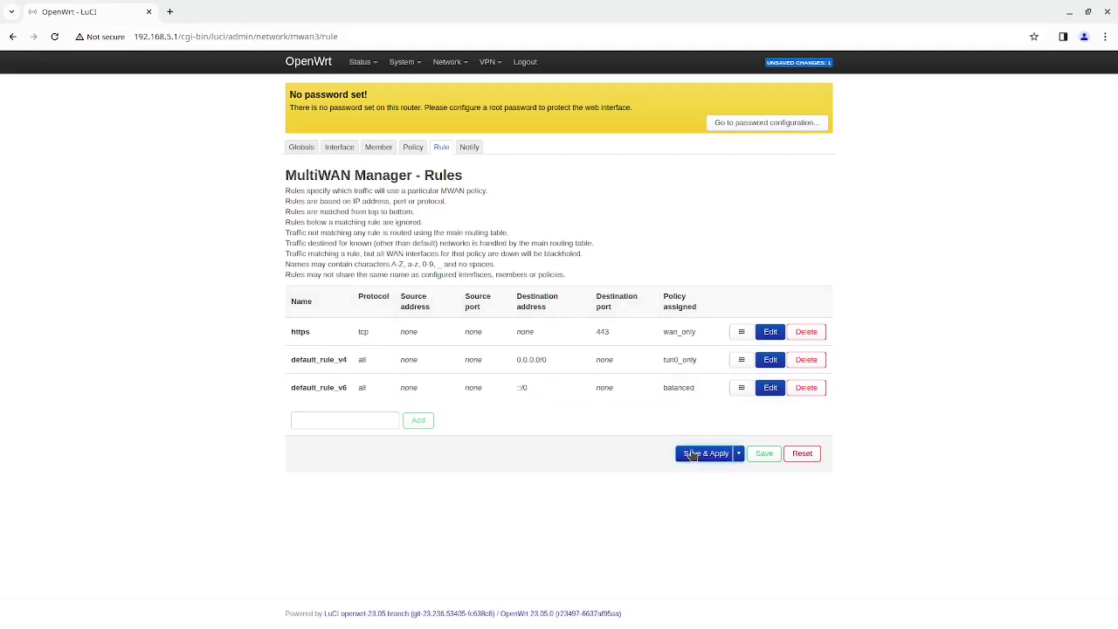
{"action": "left_click", "coordinate": [692, 455]}
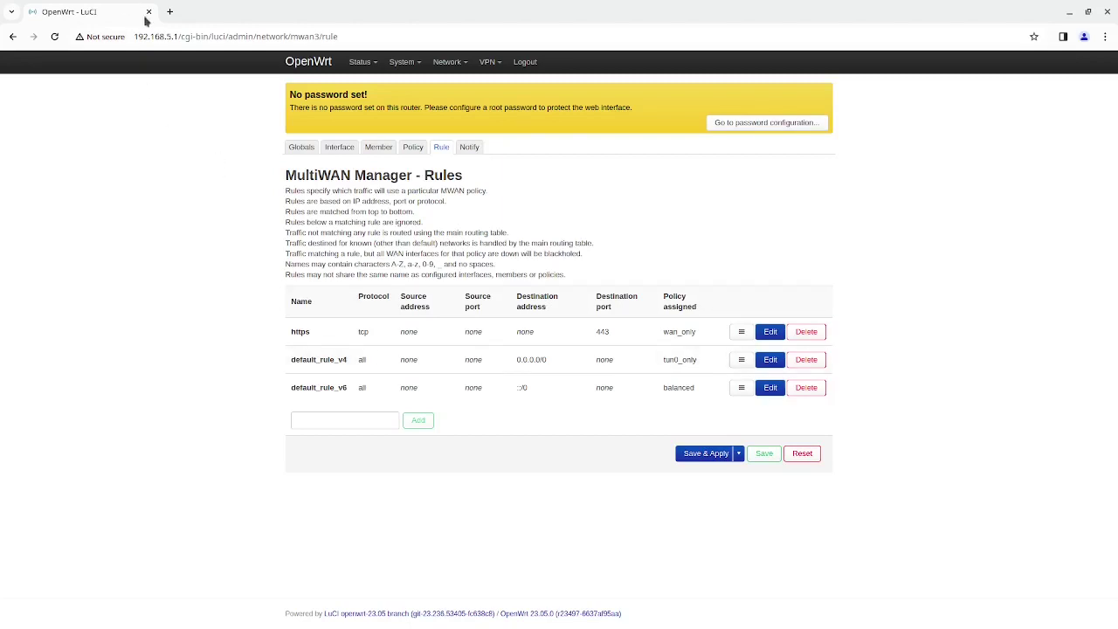
{"action": "left_click", "coordinate": [171, 12]}
{"action": "type", "text": "www.google."}
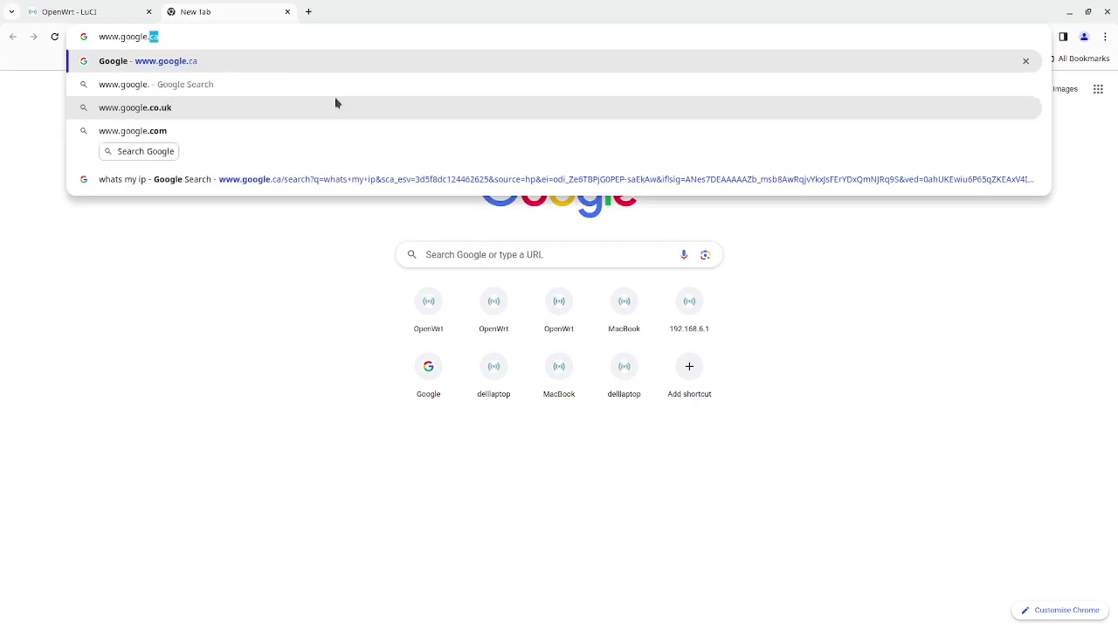
{"action": "key", "text": "Return"}
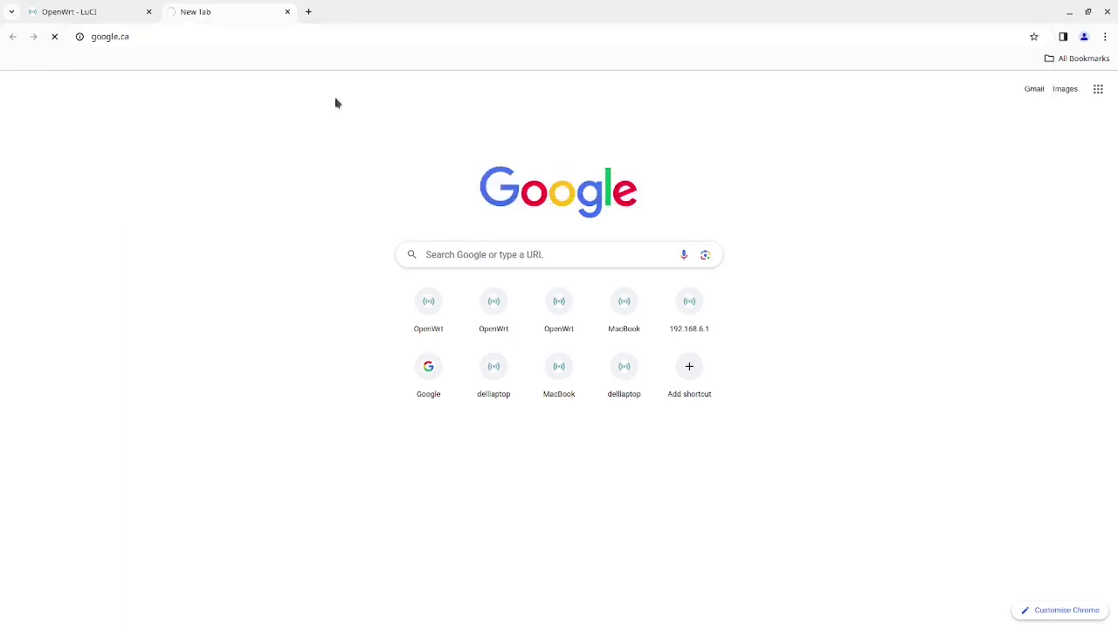
{"action": "left_click", "coordinate": [108, 5]}
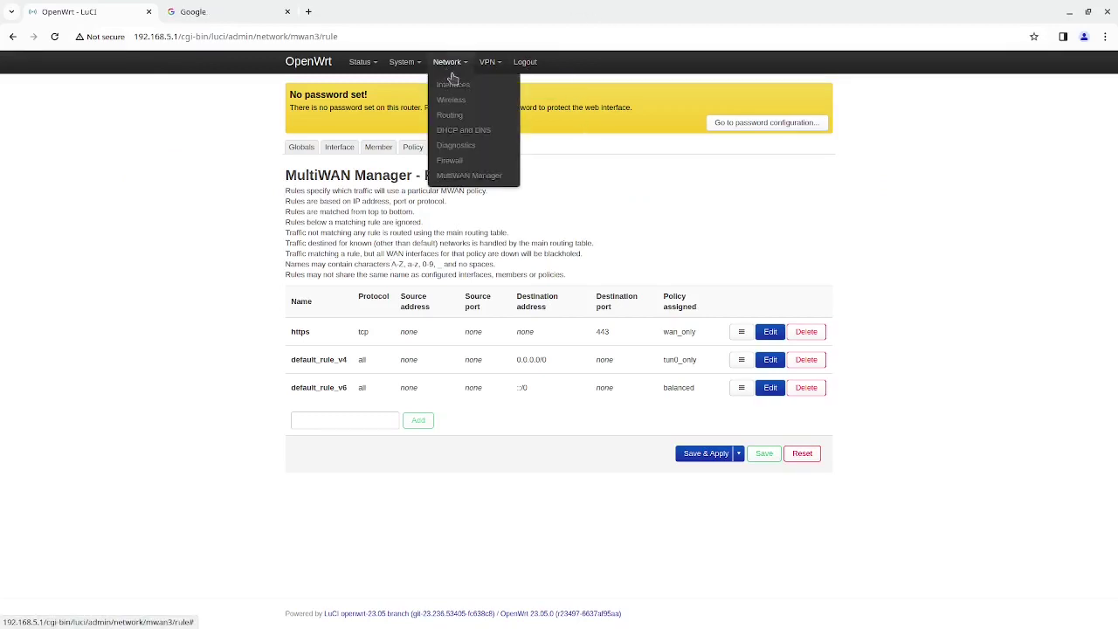
View the Status > MultiWAN Manager interface overview, then switch to the Google tab.
{"action": "mouse_move", "coordinate": [369, 66]}
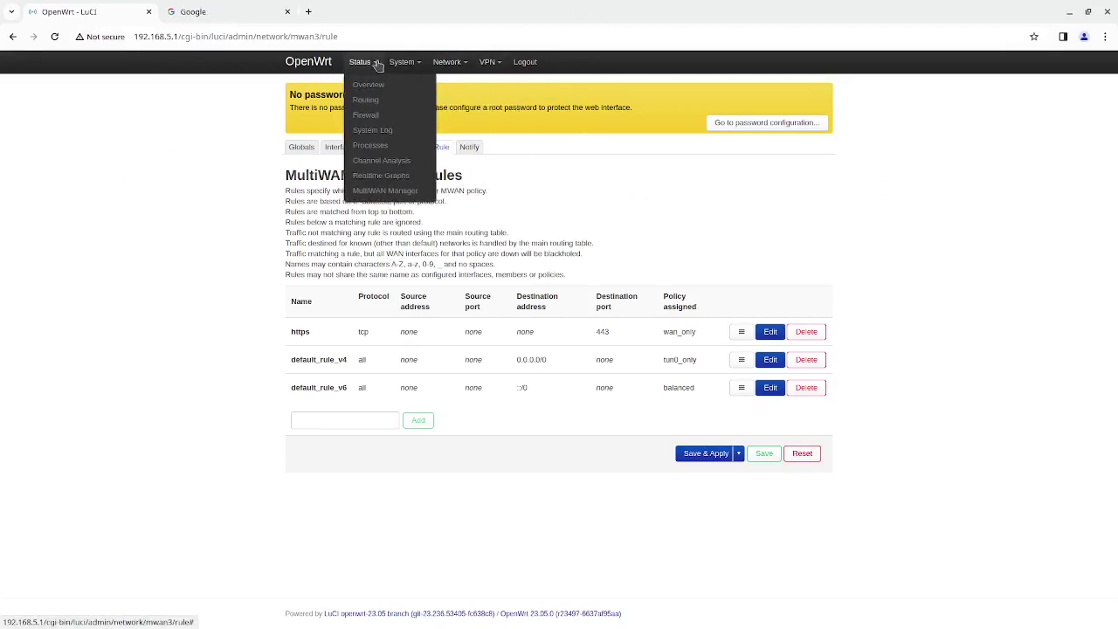
{"action": "left_click", "coordinate": [367, 191]}
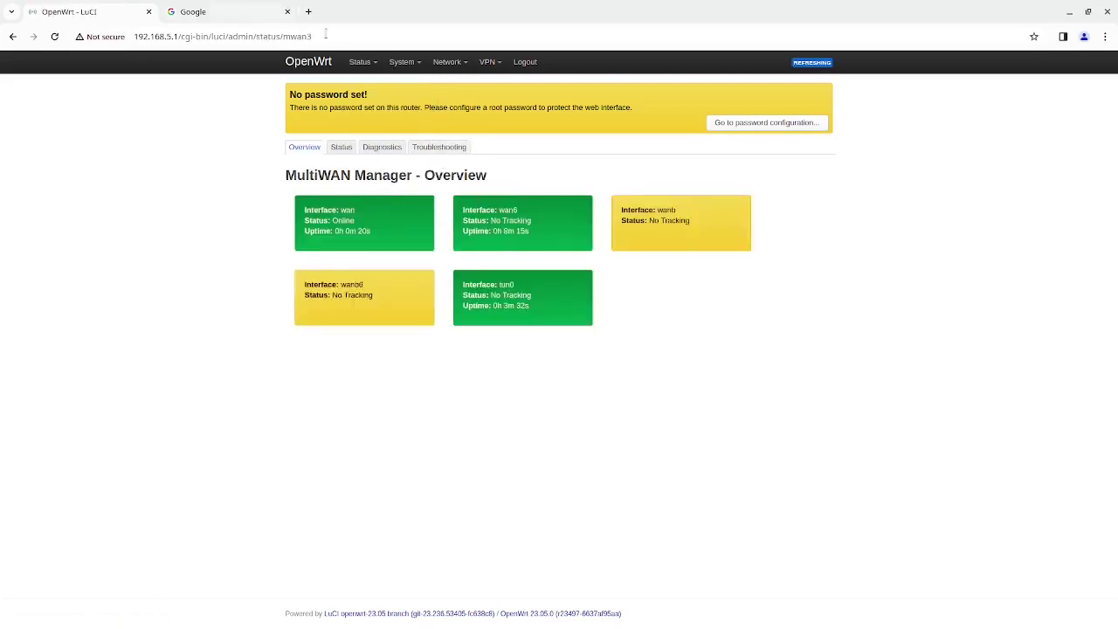
{"action": "left_click", "coordinate": [262, 21]}
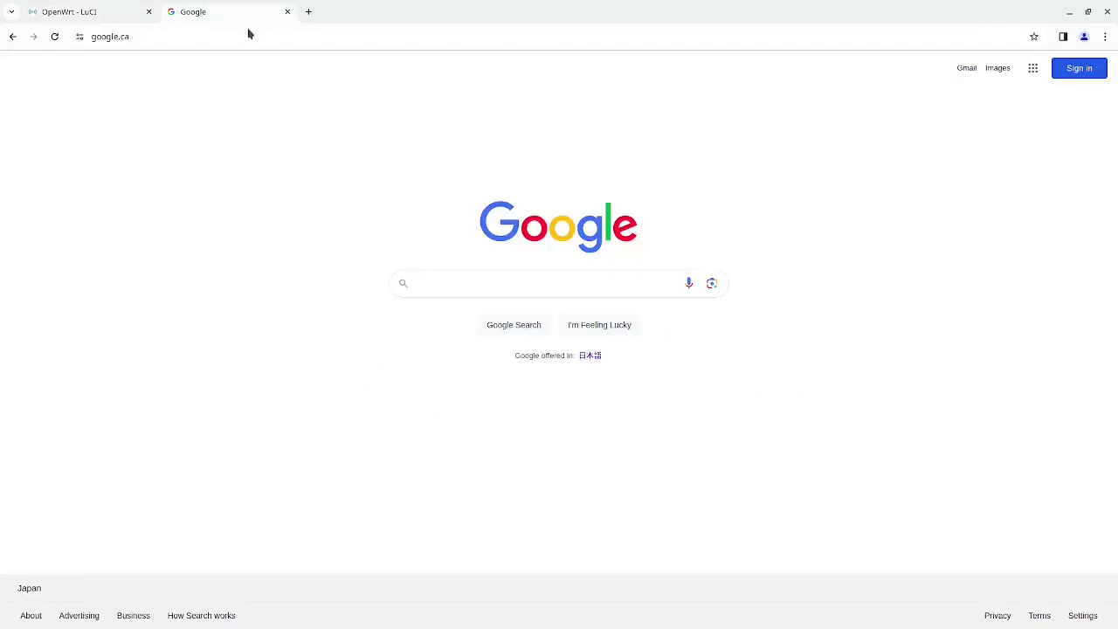
Search Google for 'whats my ip' and open the WhatIsMyIP.com result.
{"action": "left_click", "coordinate": [458, 283]}
{"action": "type", "text": "what"}
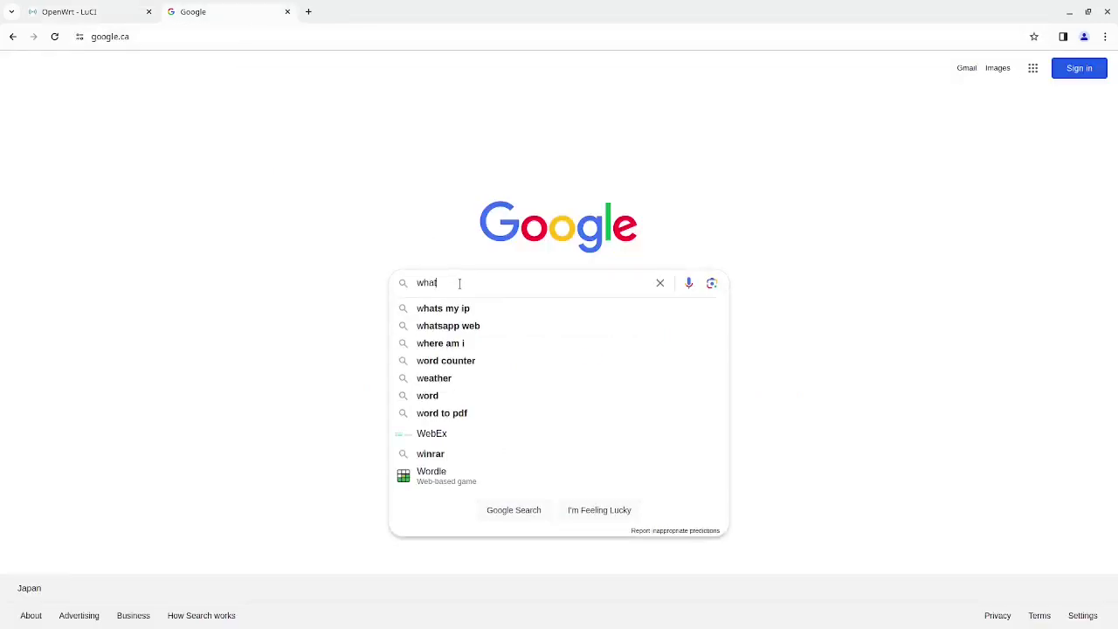
{"action": "type", "text": "s my ip"}
{"action": "key", "text": "Return"}
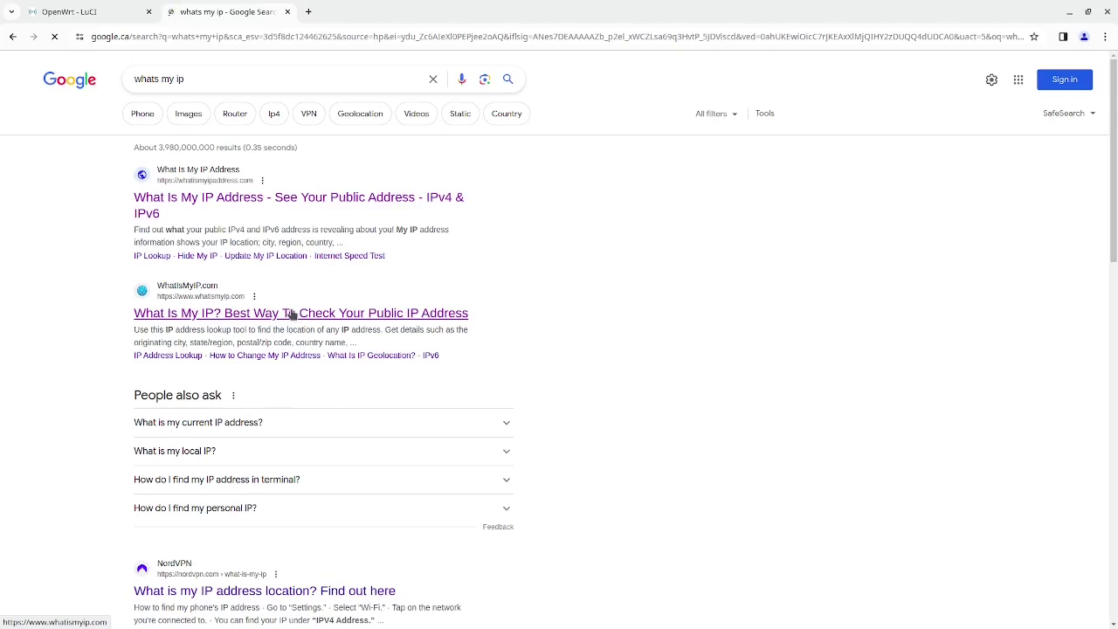
{"action": "left_click", "coordinate": [292, 315]}
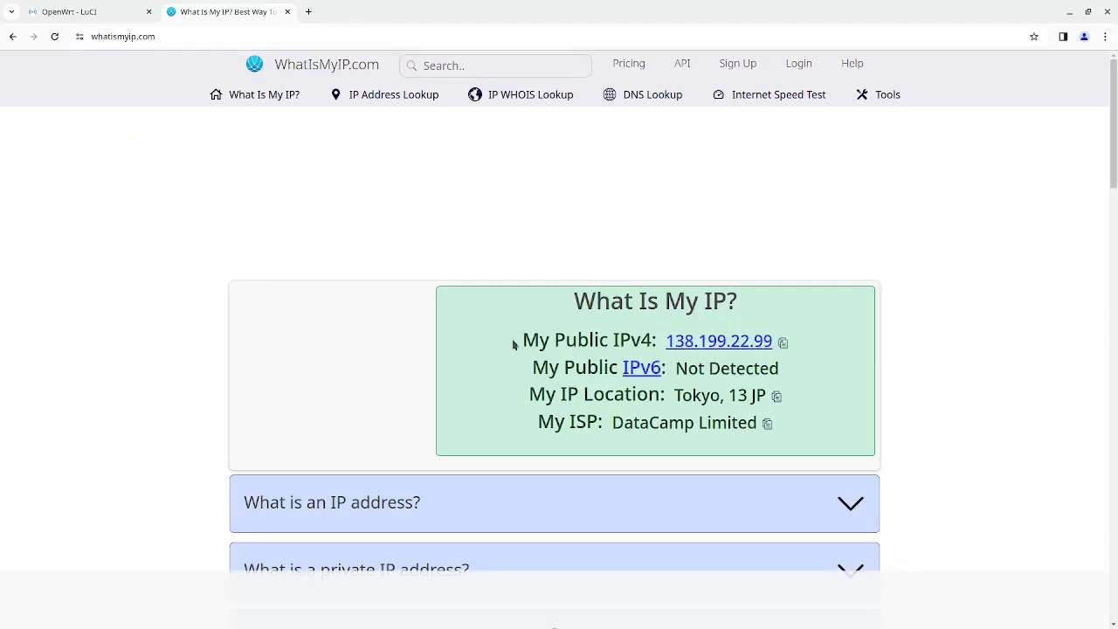
Highlight the Tokyo public IP details, then bring Konsole to the screen centre.
{"action": "left_click_drag", "start_coordinate": [518, 342], "coordinate": [801, 427]}
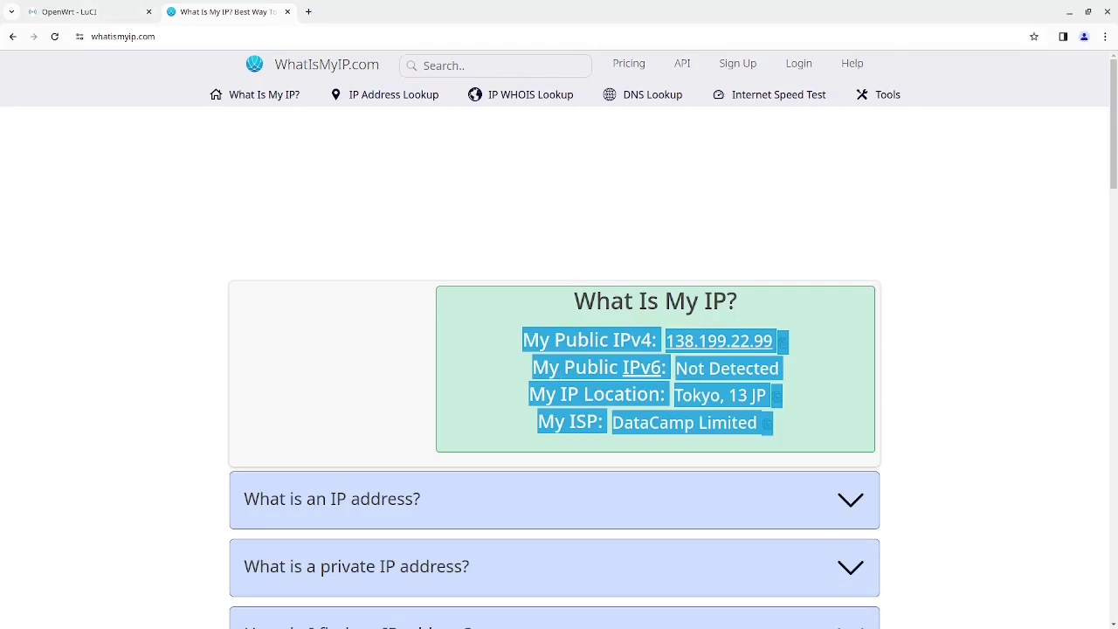
{"action": "key", "text": "alt+Tab"}
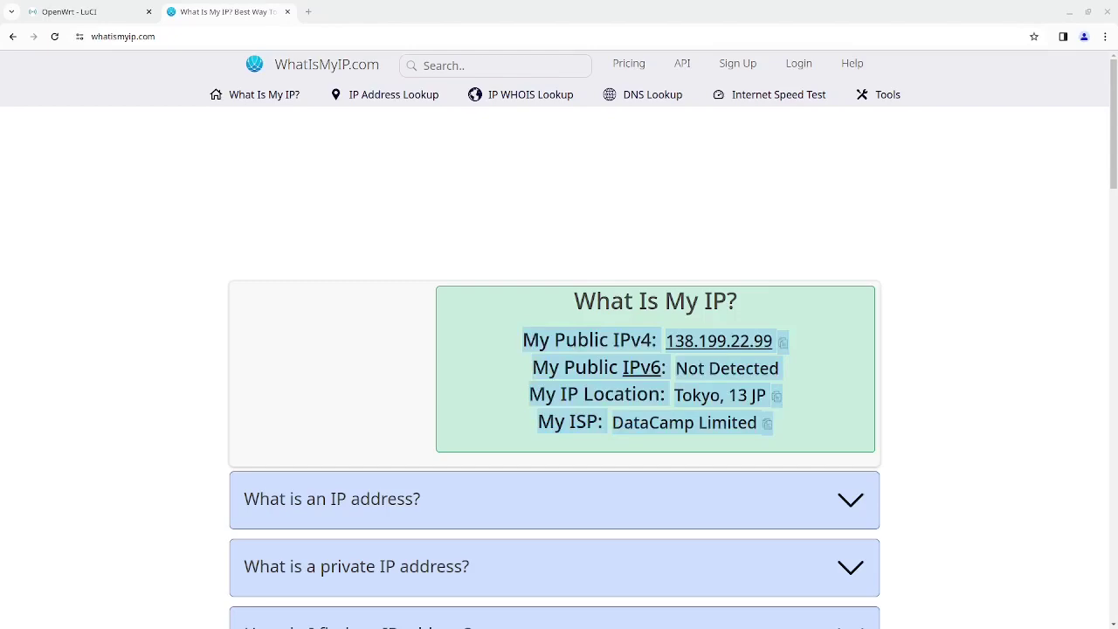
{"action": "left_click_drag", "start_coordinate": [1072, 505], "coordinate": [454, 209]}
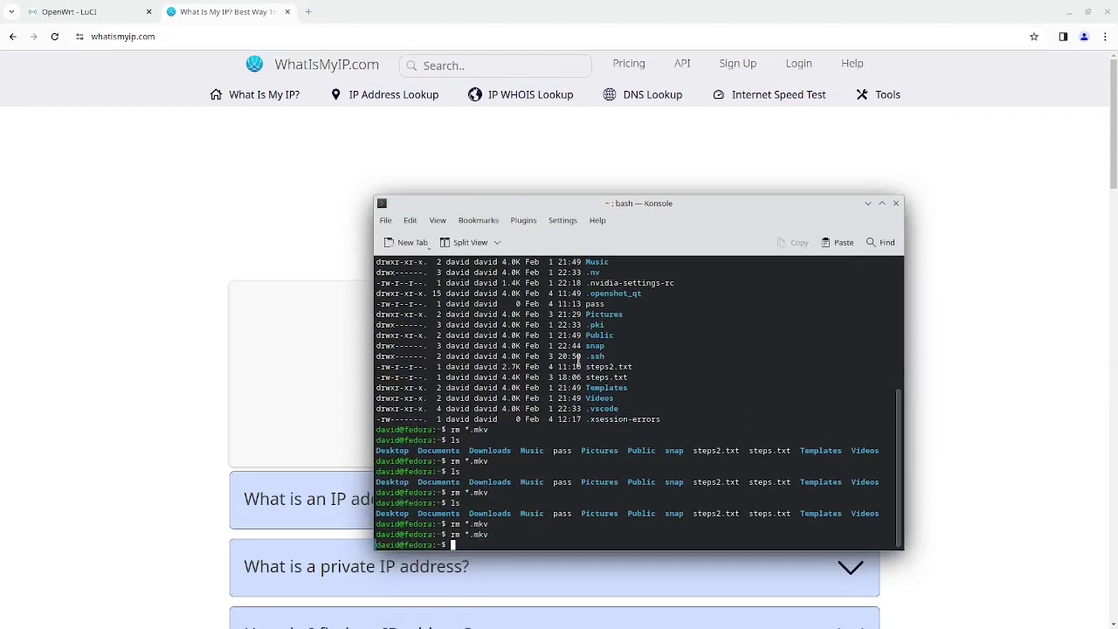
Run ip addr in Konsole and copy the local address 192.168.5.197.
{"action": "type", "text": "ip addr"}
{"action": "key", "text": "Return"}
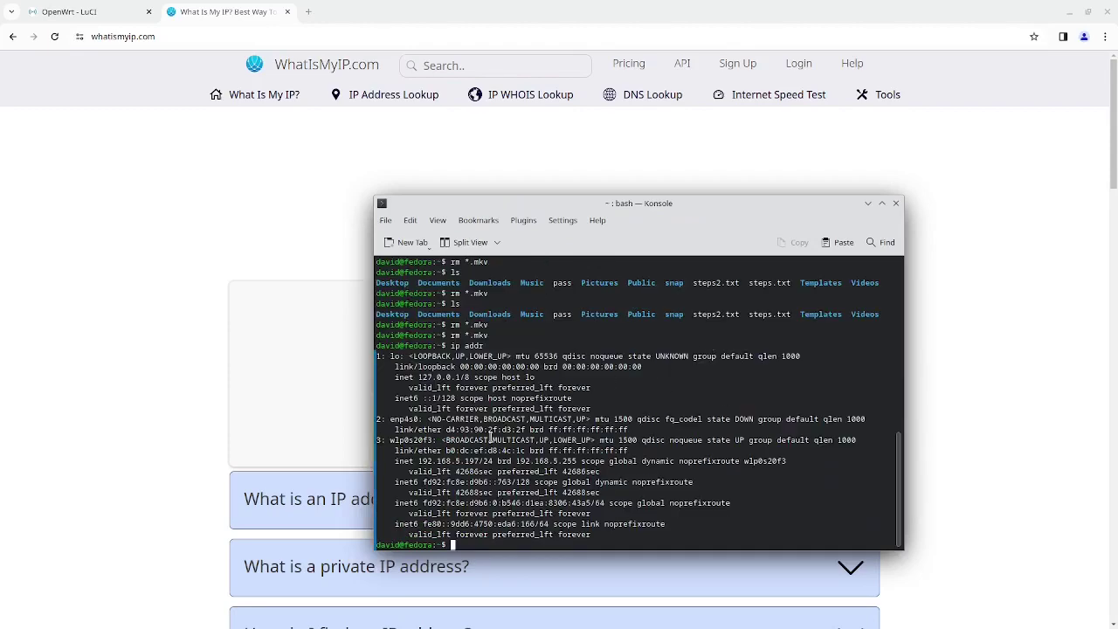
{"action": "left_click_drag", "start_coordinate": [418, 461], "coordinate": [482, 461]}
{"action": "right_click", "coordinate": [476, 461]}
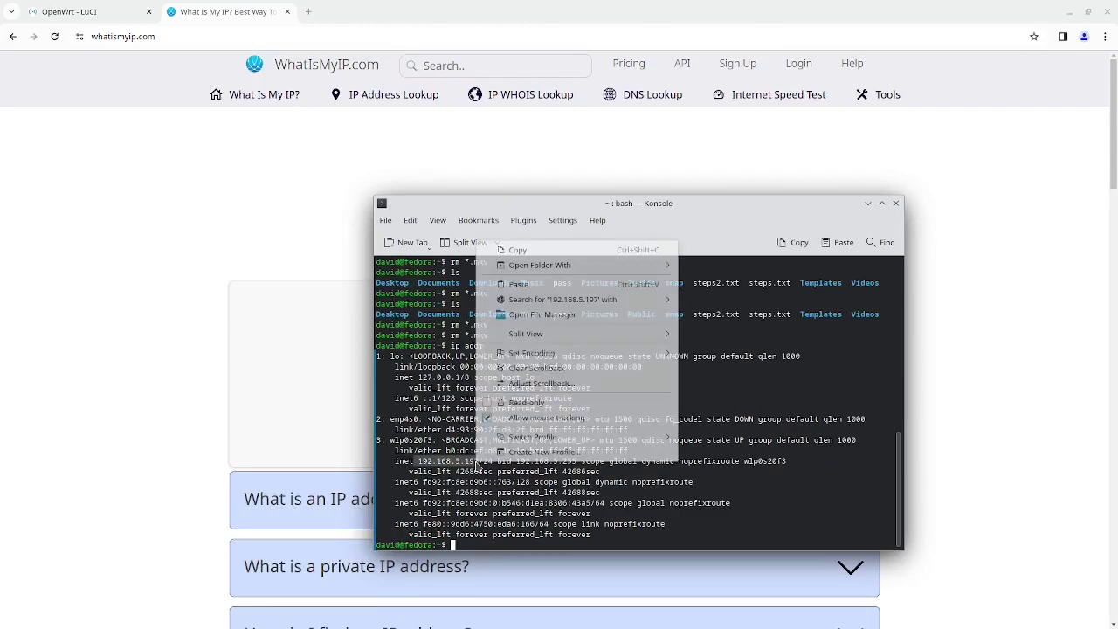
{"action": "left_click", "coordinate": [567, 250]}
Return to the OpenWrt LuCI tab and go to Network > MultiWAN Manager.
{"action": "left_click", "coordinate": [78, 13]}
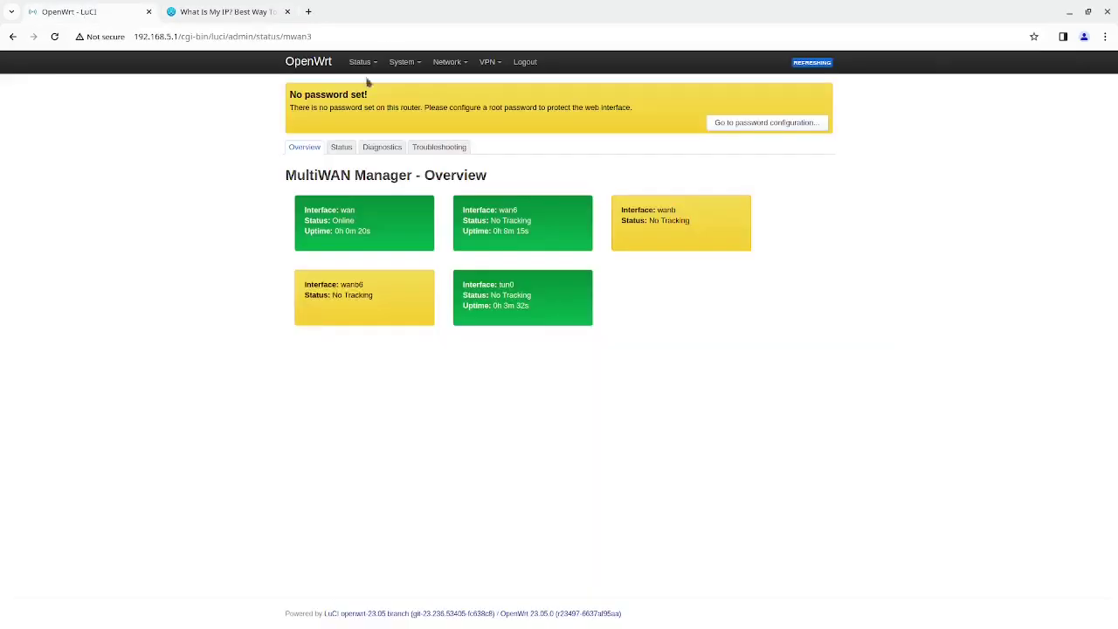
{"action": "mouse_move", "coordinate": [466, 63]}
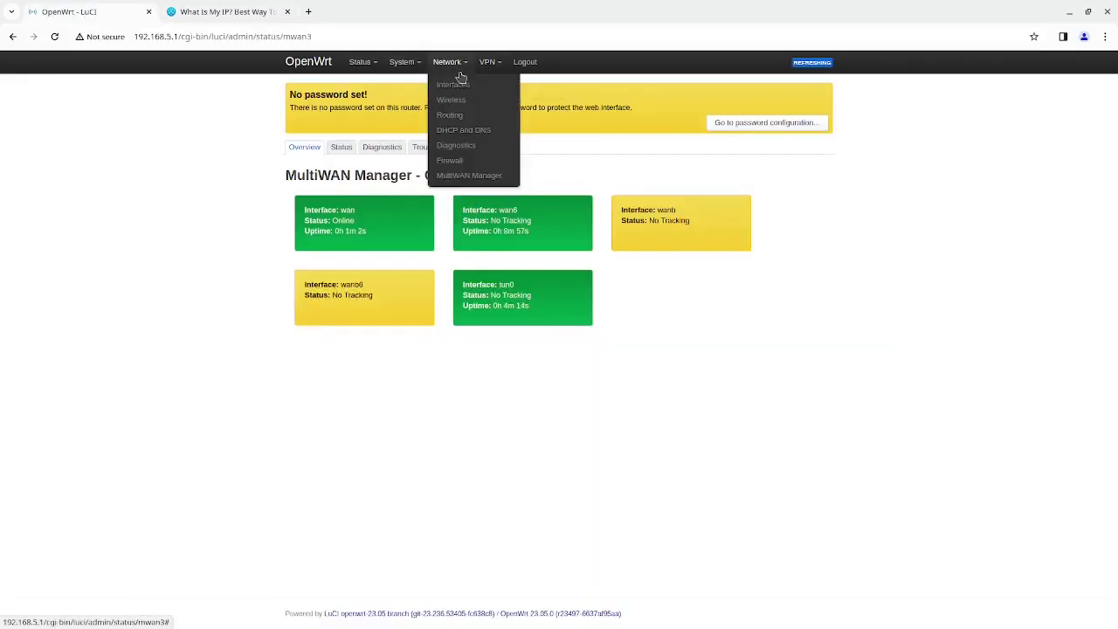
{"action": "left_click", "coordinate": [469, 175]}
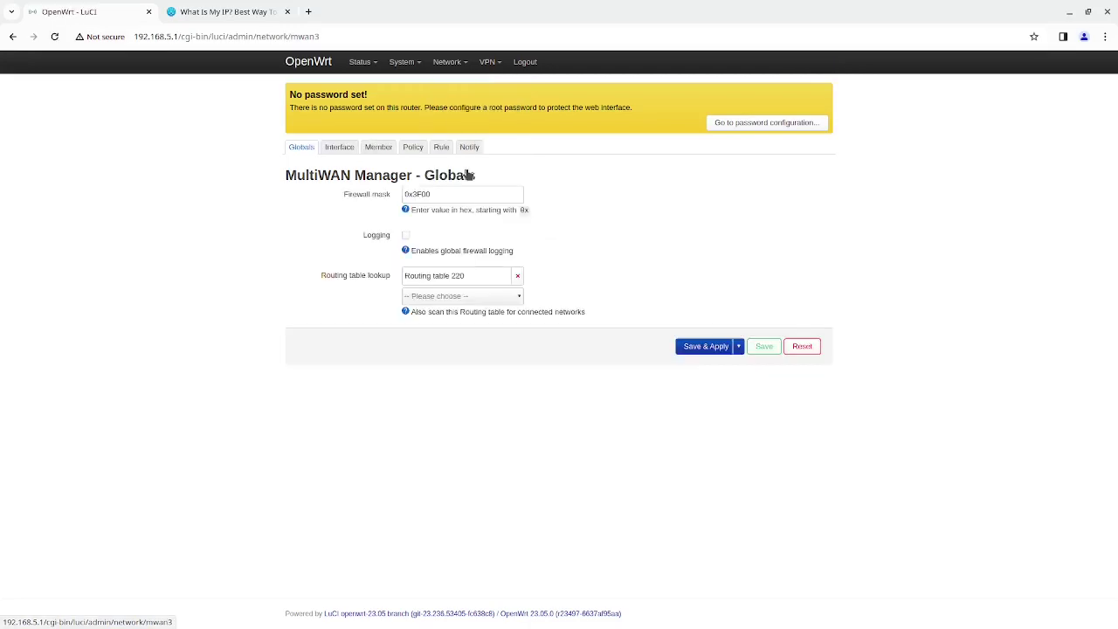
Set default_rule_v4's policy back to wan_only, then save and apply the configuration.
{"action": "left_click", "coordinate": [442, 147]}
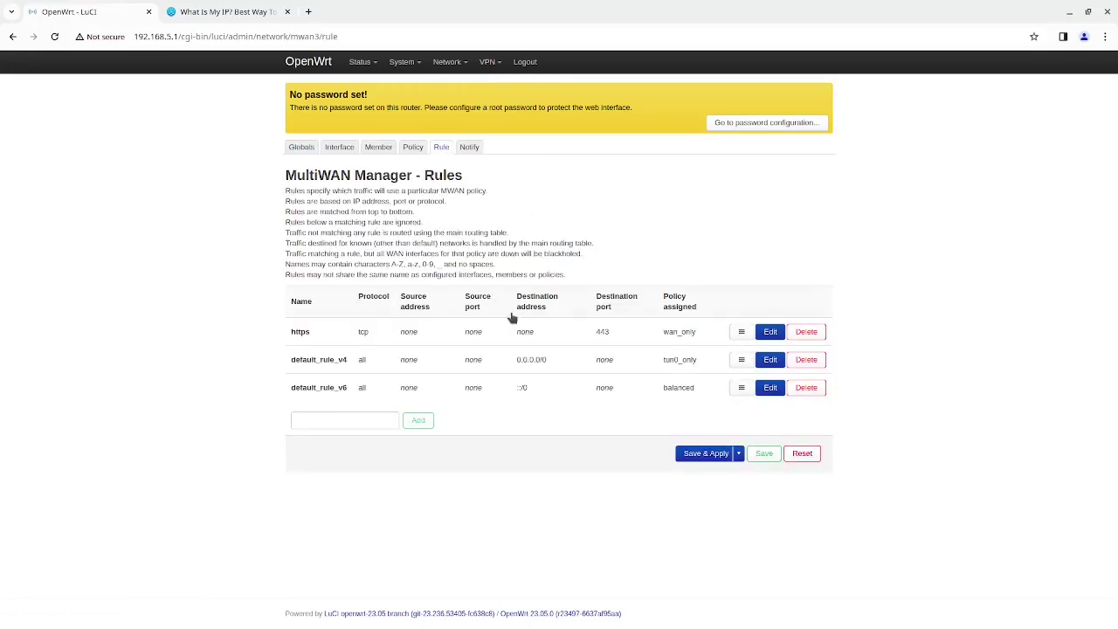
{"action": "left_click", "coordinate": [770, 362]}
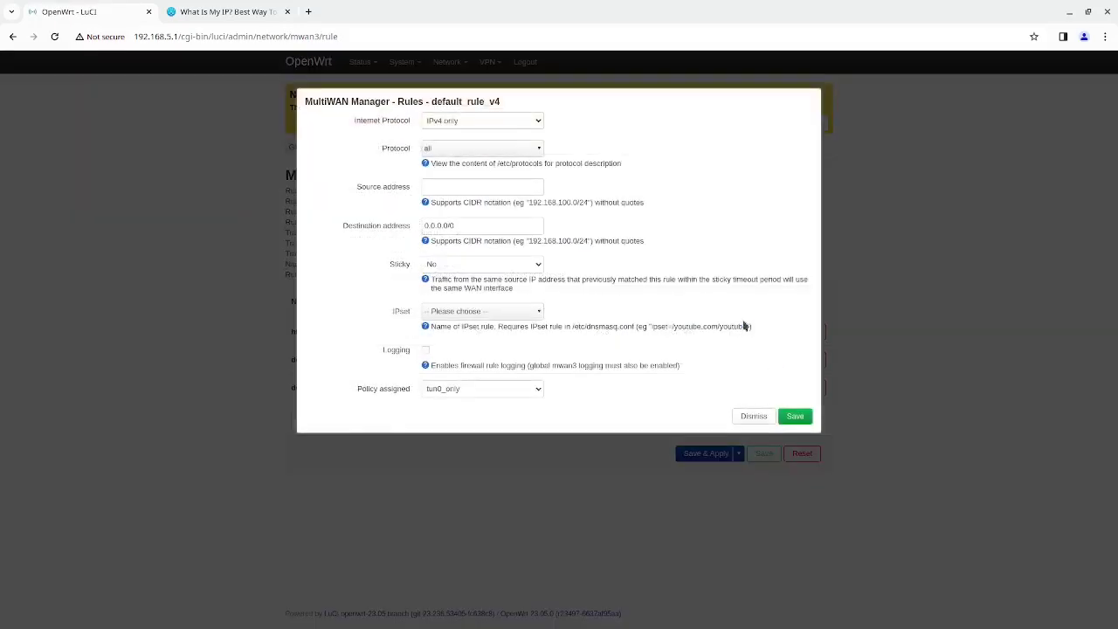
{"action": "left_click", "coordinate": [751, 417]}
{"action": "left_click", "coordinate": [771, 360]}
{"action": "left_click", "coordinate": [517, 316]}
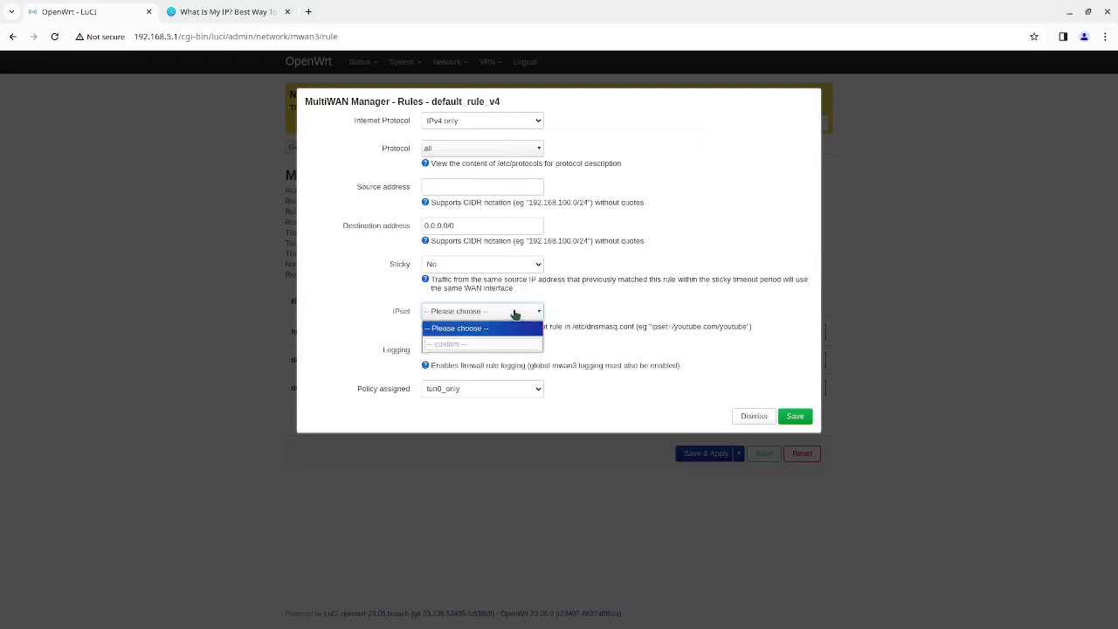
{"action": "left_click", "coordinate": [536, 392]}
{"action": "left_click", "coordinate": [441, 412]}
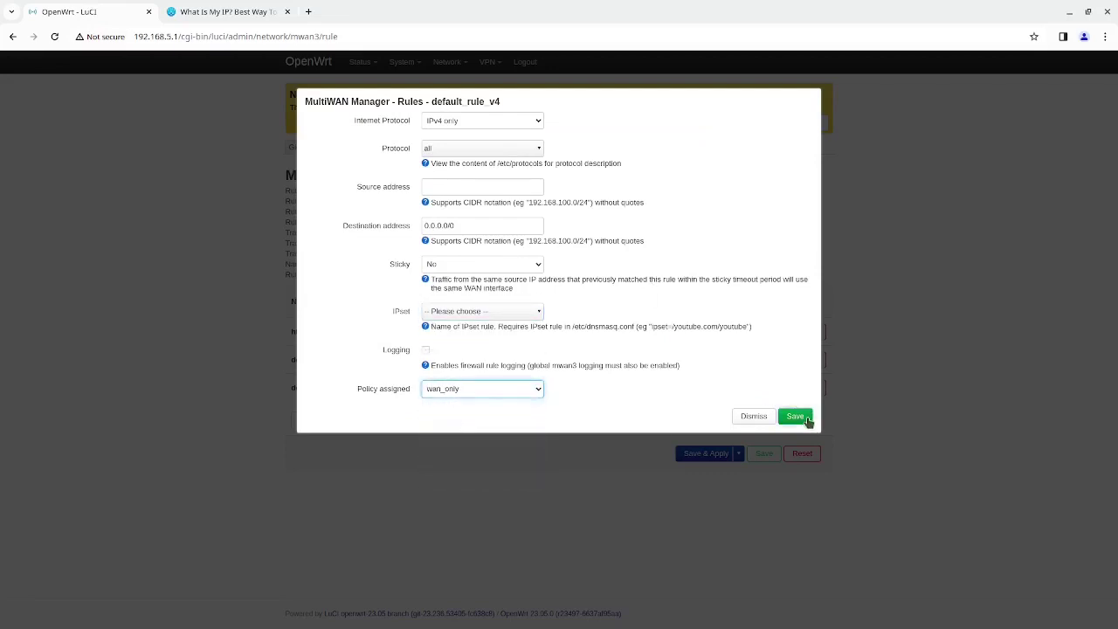
{"action": "left_click", "coordinate": [799, 417]}
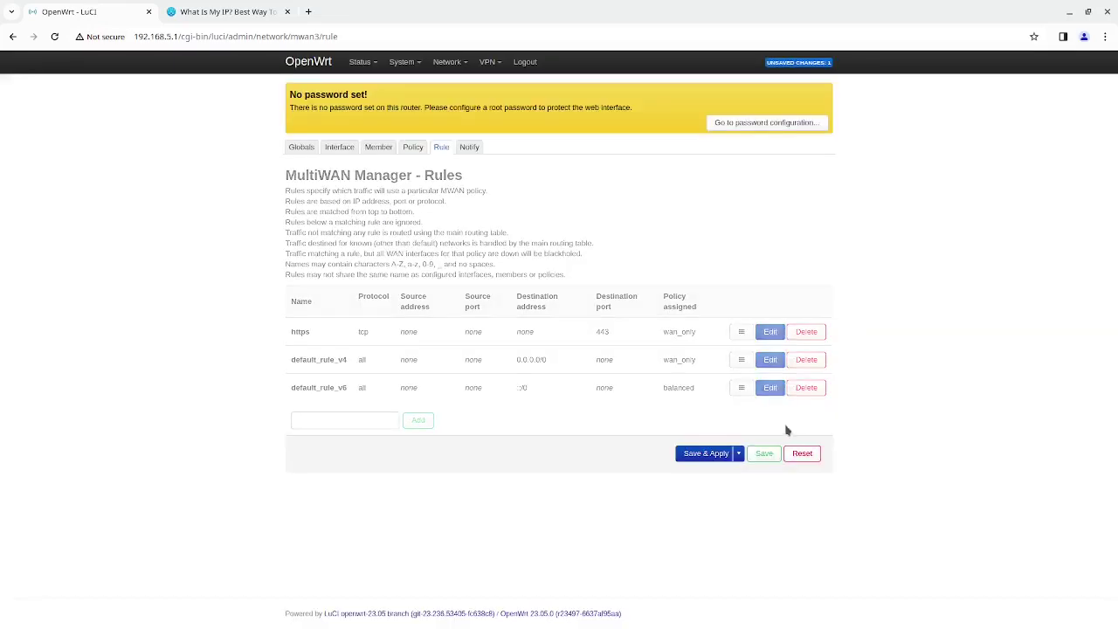
{"action": "left_click", "coordinate": [696, 456]}
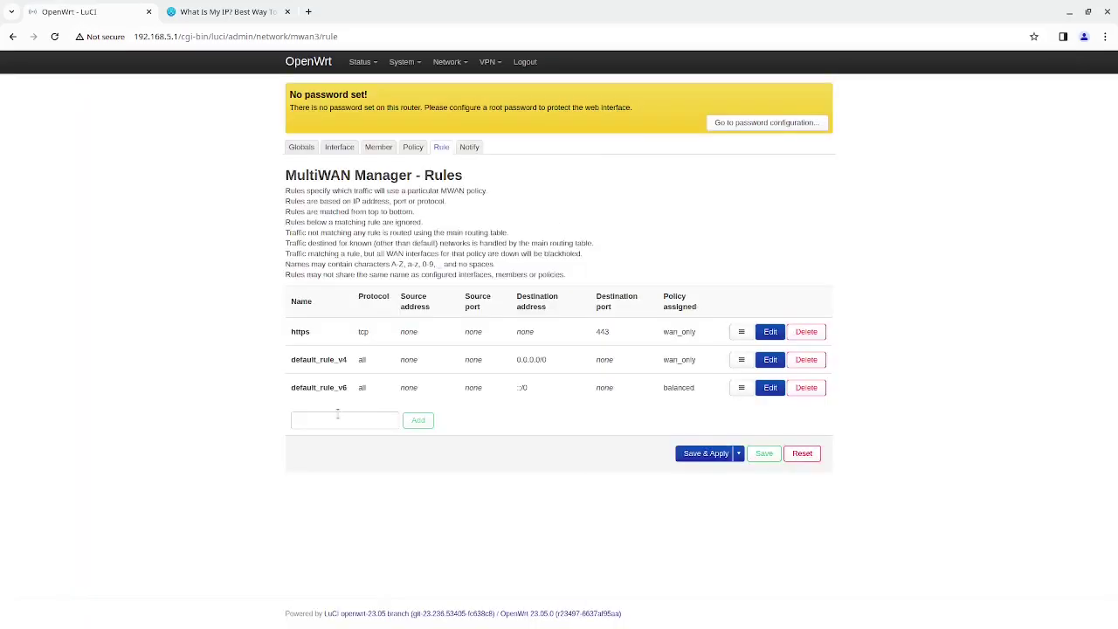
Create the ONLYIP rule with protocol all and source address 192.168.5.197/32.
{"action": "left_click", "coordinate": [336, 420]}
{"action": "left_click", "coordinate": [418, 422]}
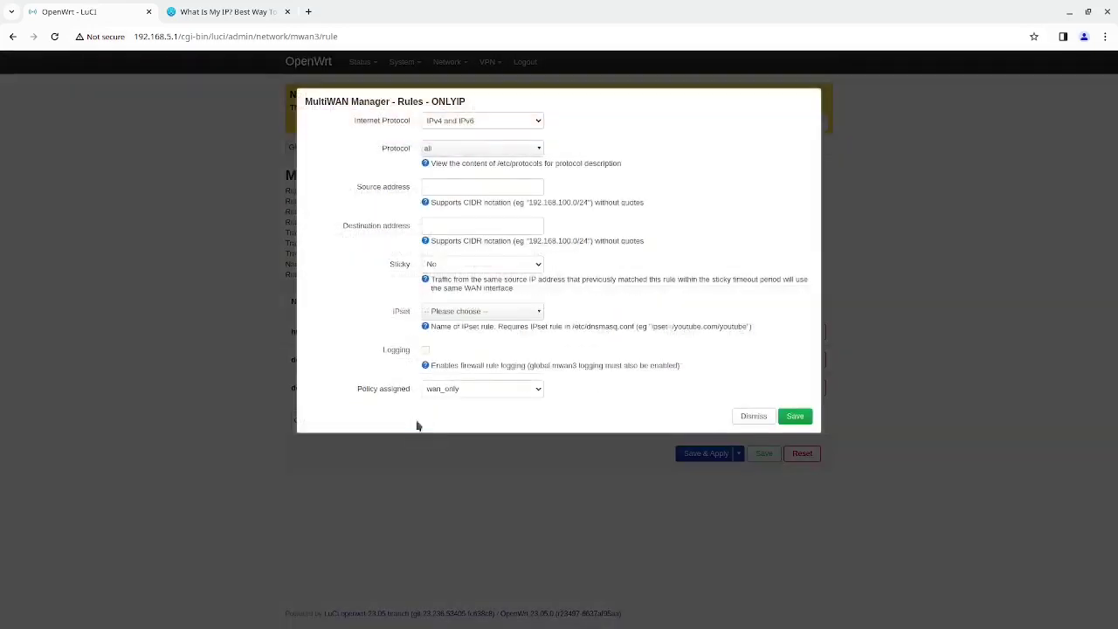
{"action": "left_click", "coordinate": [457, 148]}
{"action": "left_click", "coordinate": [492, 174]}
{"action": "left_click", "coordinate": [485, 186]}
{"action": "type", "text": "192.168.5.197/2"}
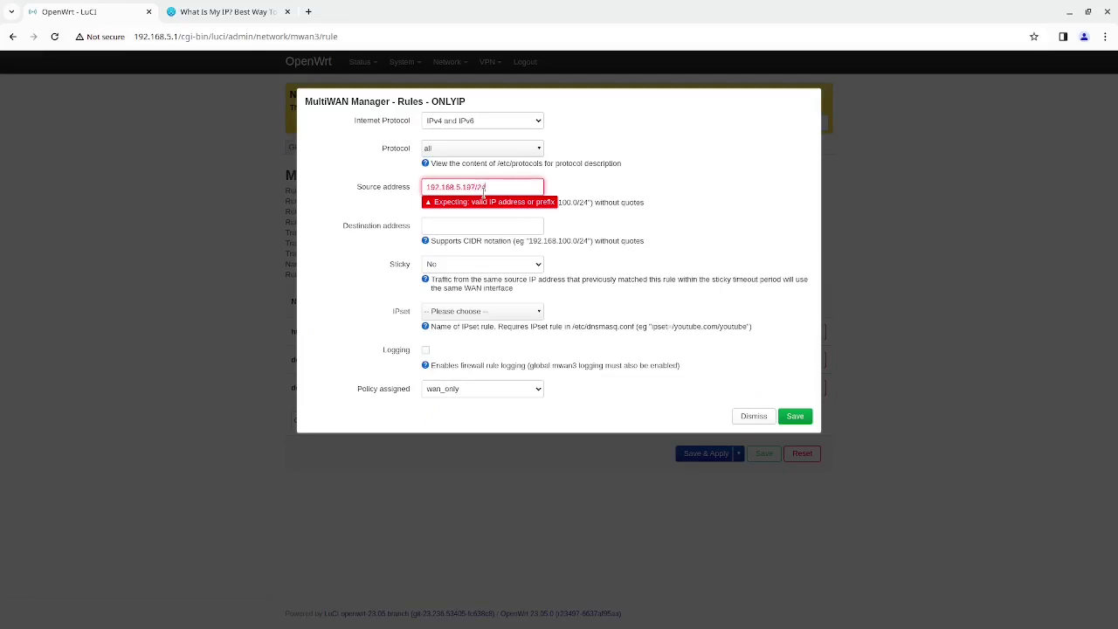
{"action": "type", "text": "4"}
{"action": "key", "text": "BackSpace"}
{"action": "key", "text": "BackSpace"}
{"action": "type", "text": "32"}
{"action": "left_click", "coordinate": [613, 234]}
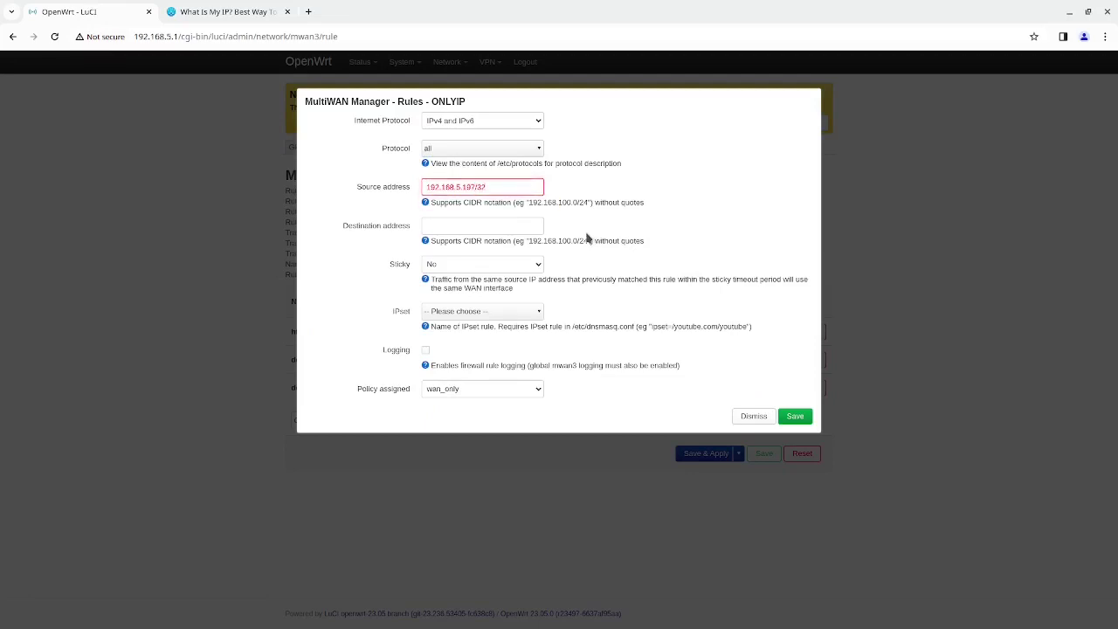
Set the rule's destination to 0.0.0.0/0 and its policy to tun0_only.
{"action": "left_click", "coordinate": [487, 226]}
{"action": "type", "text": "0.0.0.0/0"}
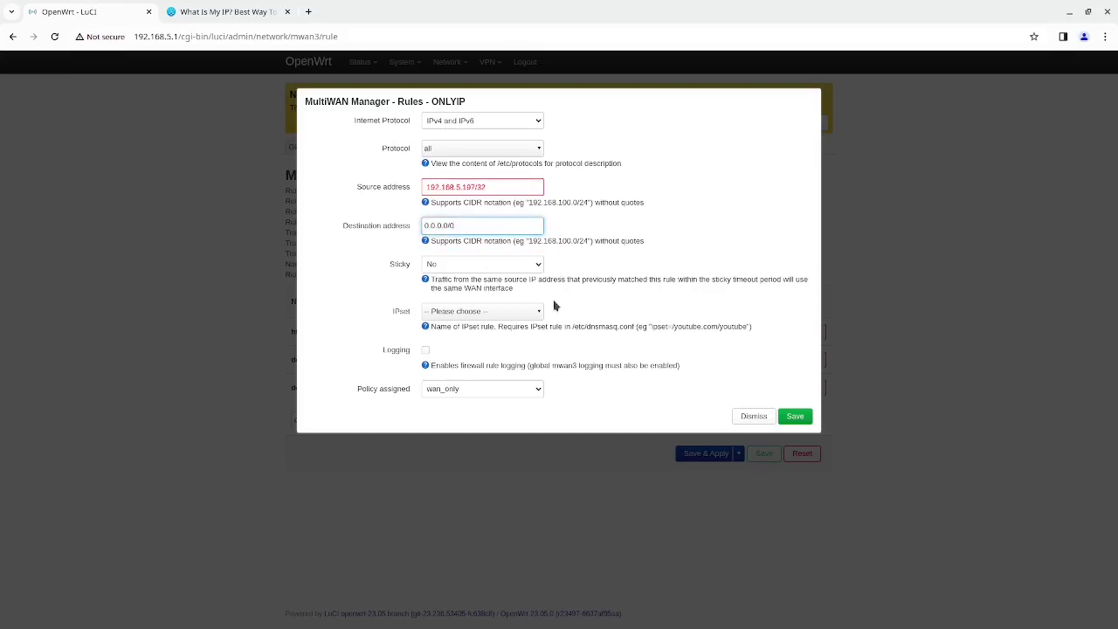
{"action": "left_click", "coordinate": [536, 398]}
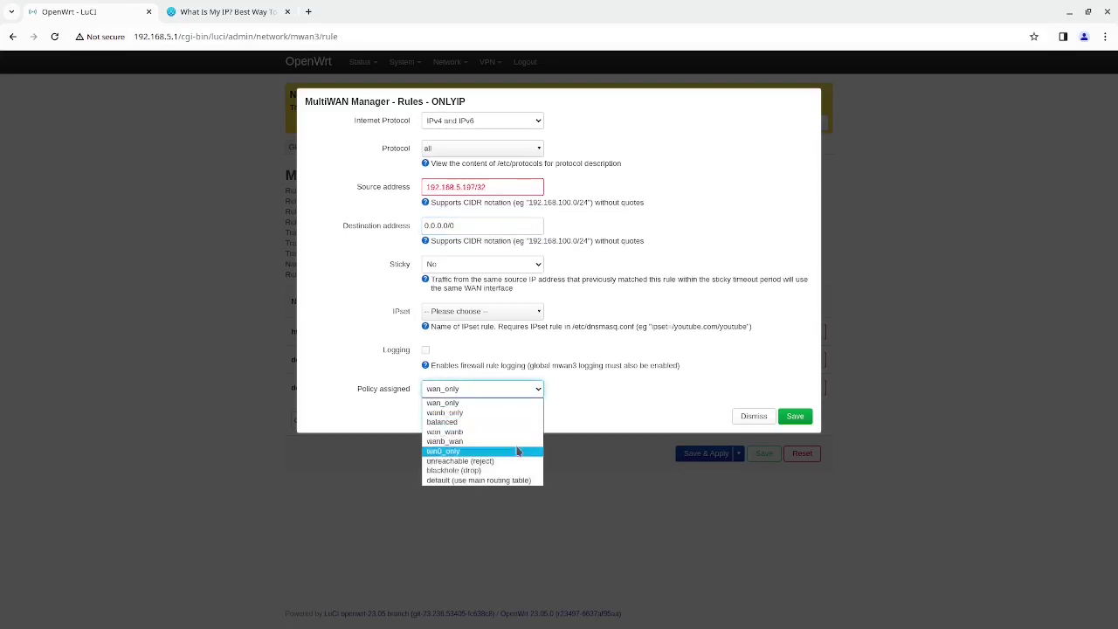
{"action": "left_click", "coordinate": [522, 449]}
Fix a stray character in the source address, save the ONLYIP rule, and Save & Apply.
{"action": "left_click", "coordinate": [791, 419]}
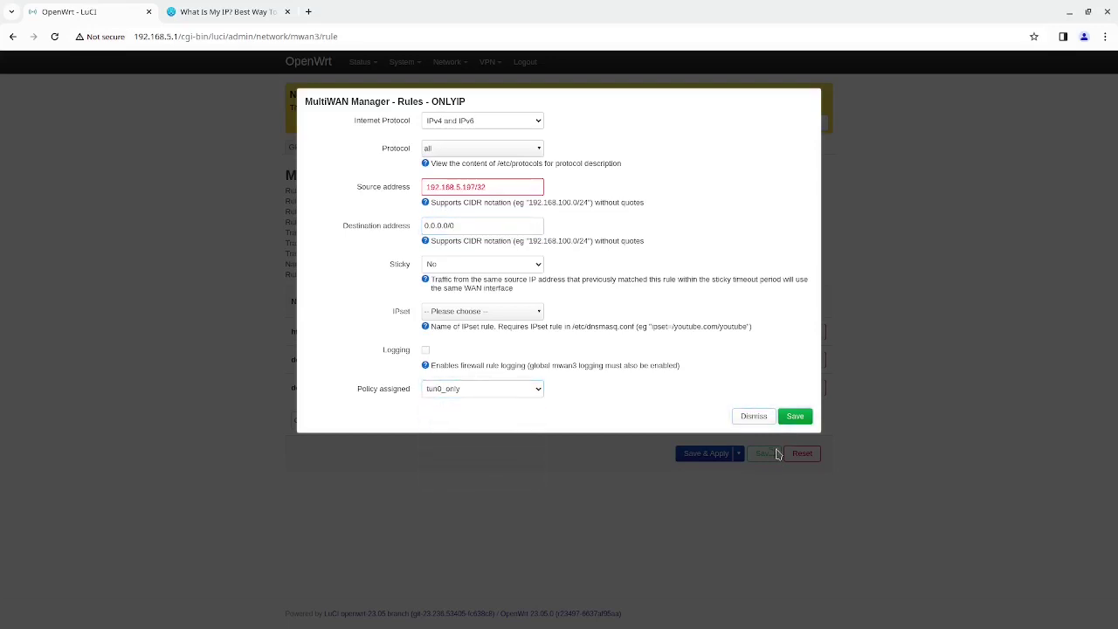
{"action": "left_click", "coordinate": [791, 419]}
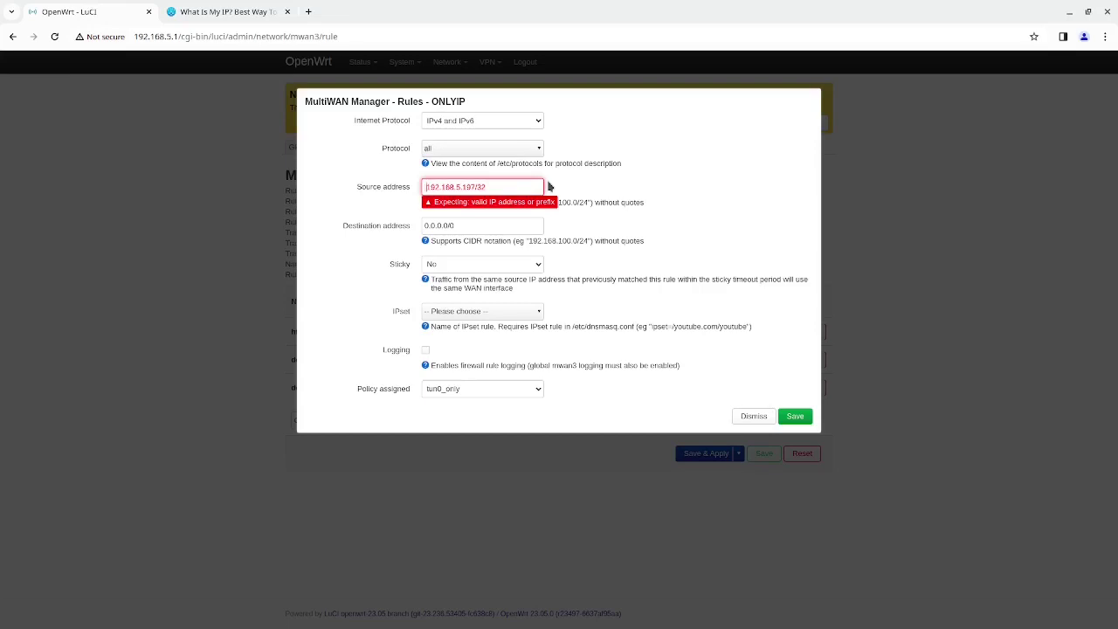
{"action": "key", "text": "Delete"}
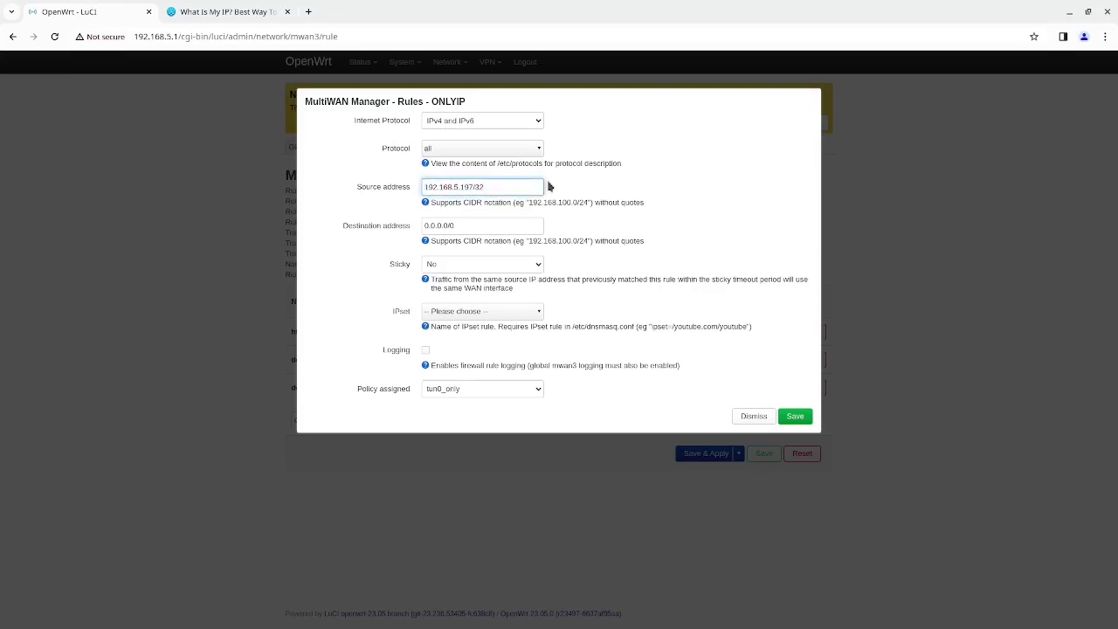
{"action": "left_click", "coordinate": [793, 416]}
{"action": "left_click", "coordinate": [697, 482]}
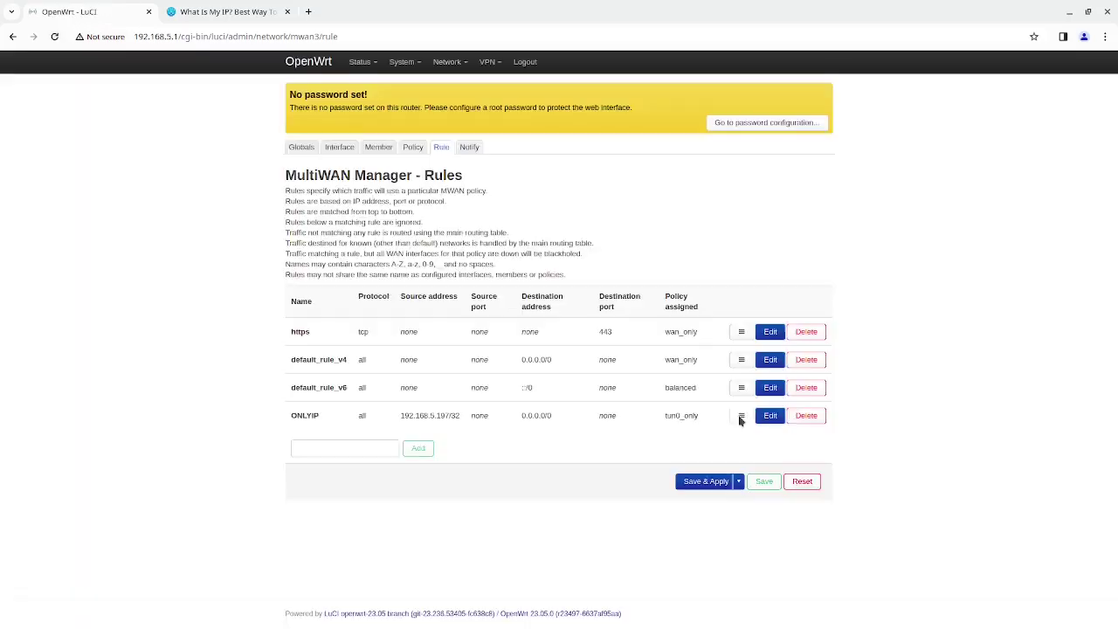
Drag ONLYIP above https to the top of the Rules table and Save & Apply.
{"action": "left_click_drag", "start_coordinate": [740, 417], "coordinate": [733, 356]}
{"action": "left_click", "coordinate": [706, 481]}
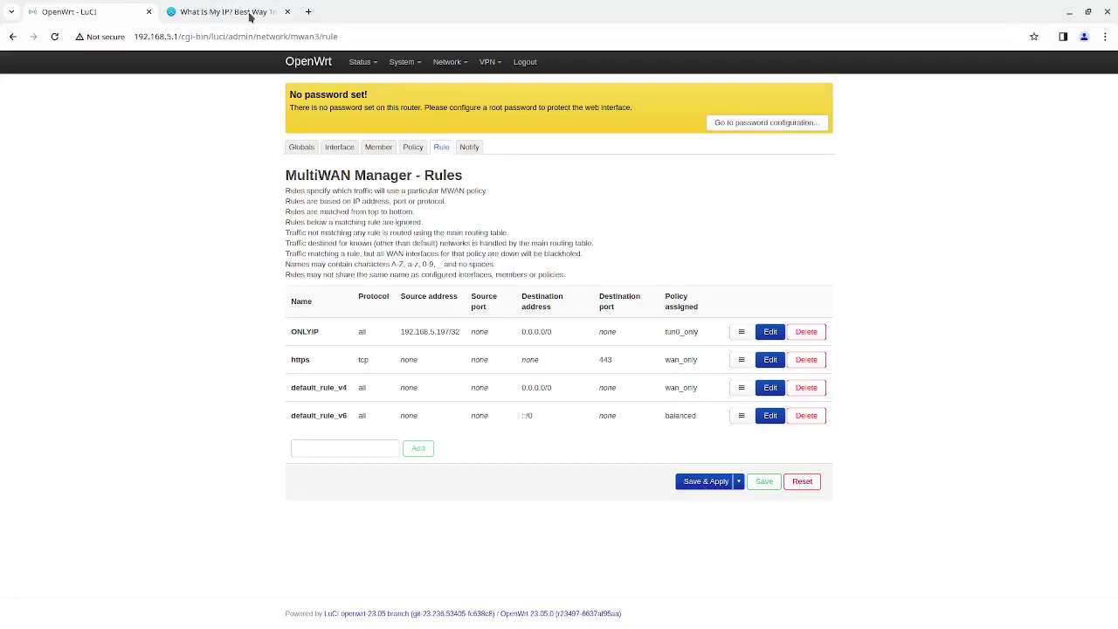
Go back to the router's web interface and open Status > System Log.
{"action": "left_click", "coordinate": [250, 15]}
{"action": "key", "text": "ctrl+l"}
{"action": "left_click", "coordinate": [87, 13]}
{"action": "mouse_move", "coordinate": [402, 62]}
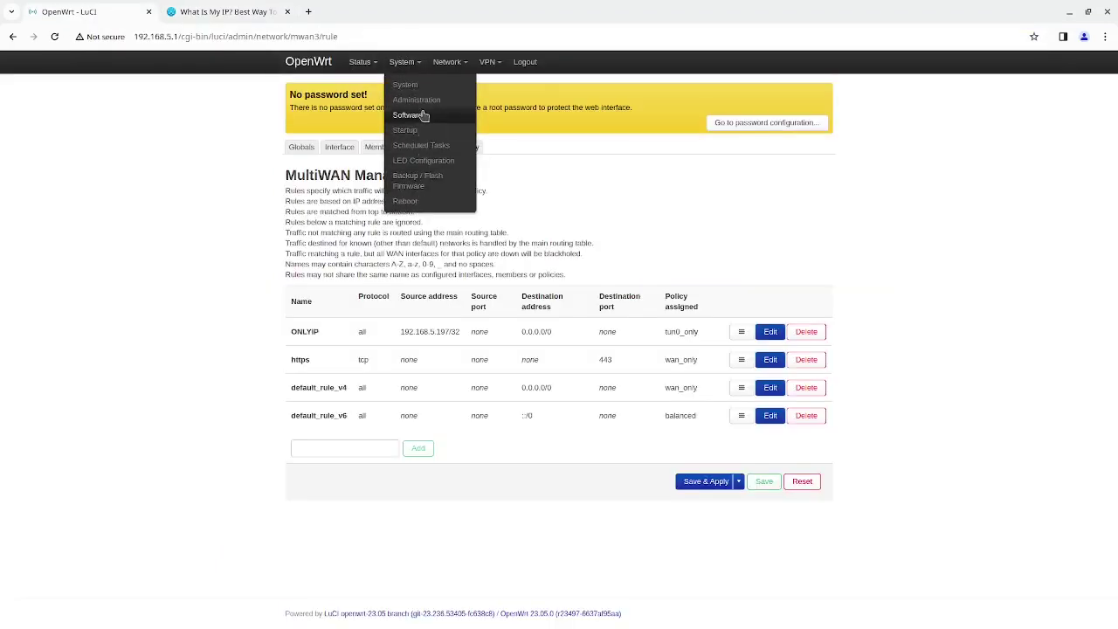
{"action": "mouse_move", "coordinate": [359, 61]}
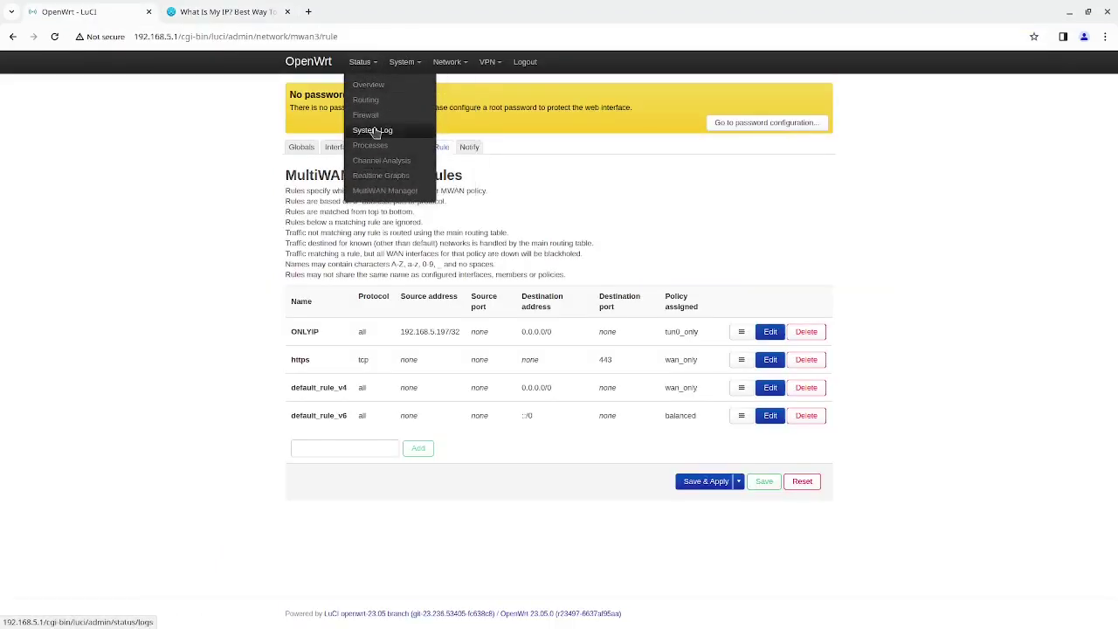
{"action": "left_click", "coordinate": [373, 130]}
Reload the system log and read the latest mwan3 entries, including the ONLYIP IPv6 warning.
{"action": "scroll", "coordinate": [555, 349], "scroll_direction": "down", "scroll_amount": 15}
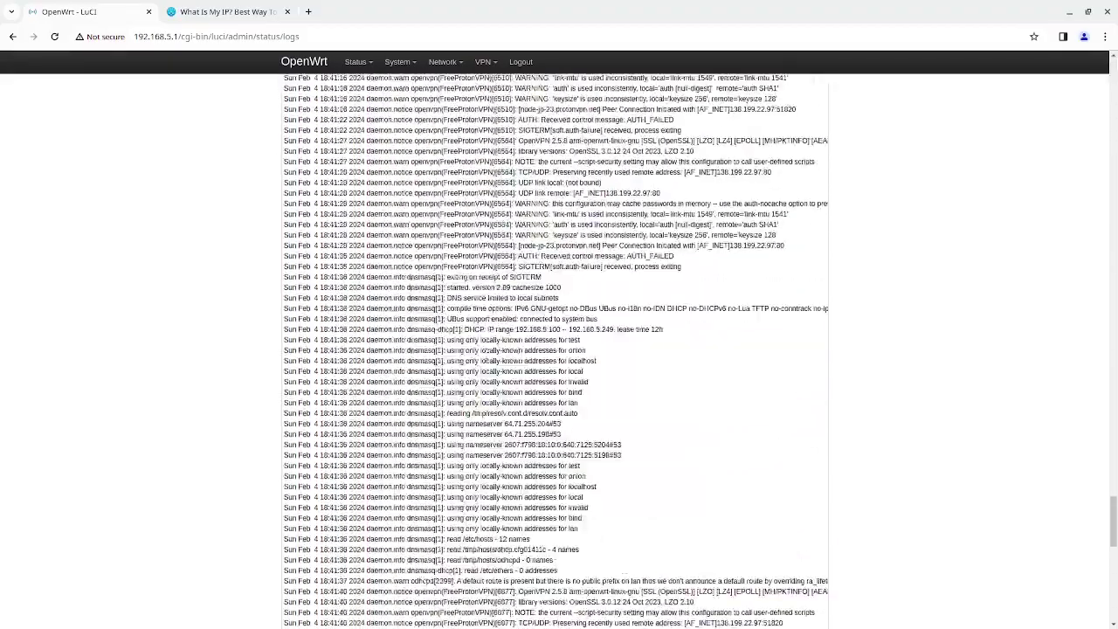
{"action": "scroll", "coordinate": [488, 355], "scroll_direction": "down", "scroll_amount": 10}
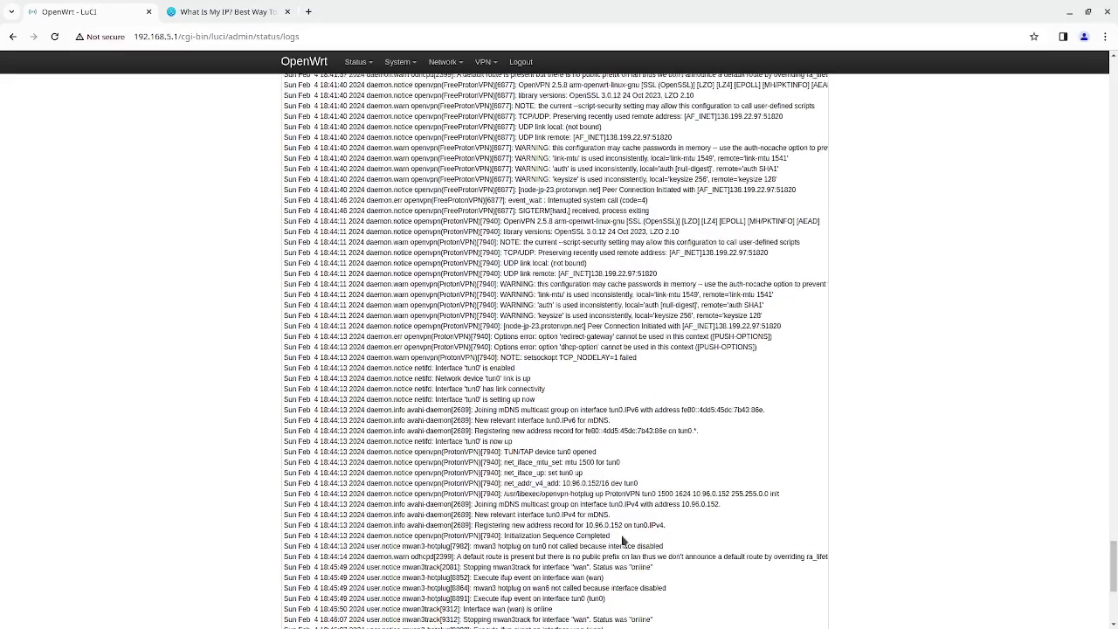
{"action": "left_click", "coordinate": [331, 33]}
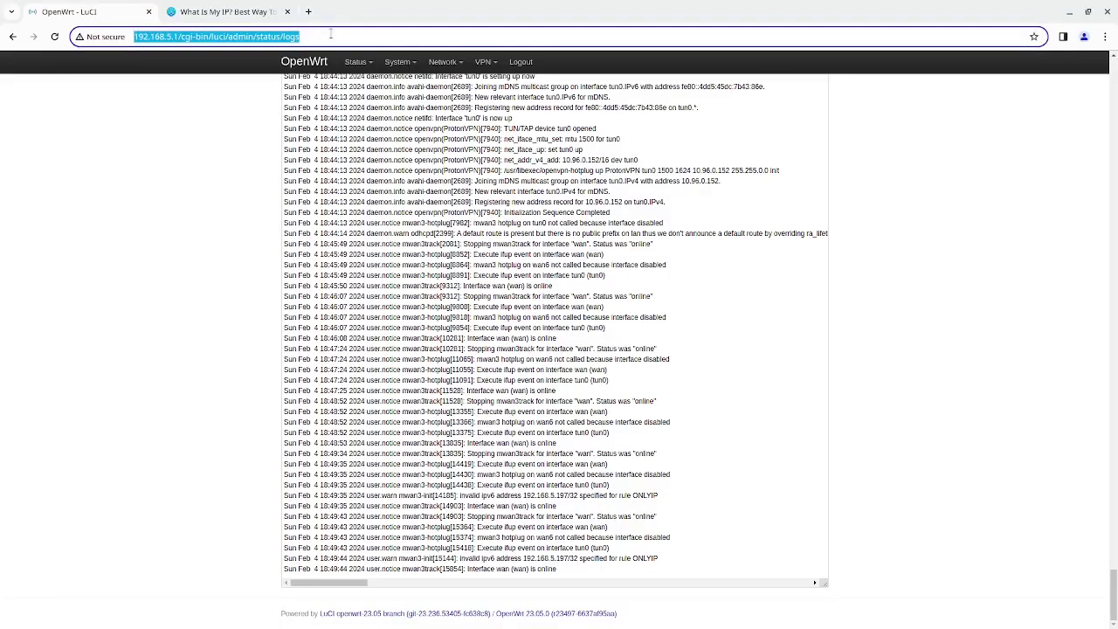
{"action": "key", "text": "Return"}
{"action": "scroll", "coordinate": [428, 256], "scroll_direction": "down", "scroll_amount": 5}
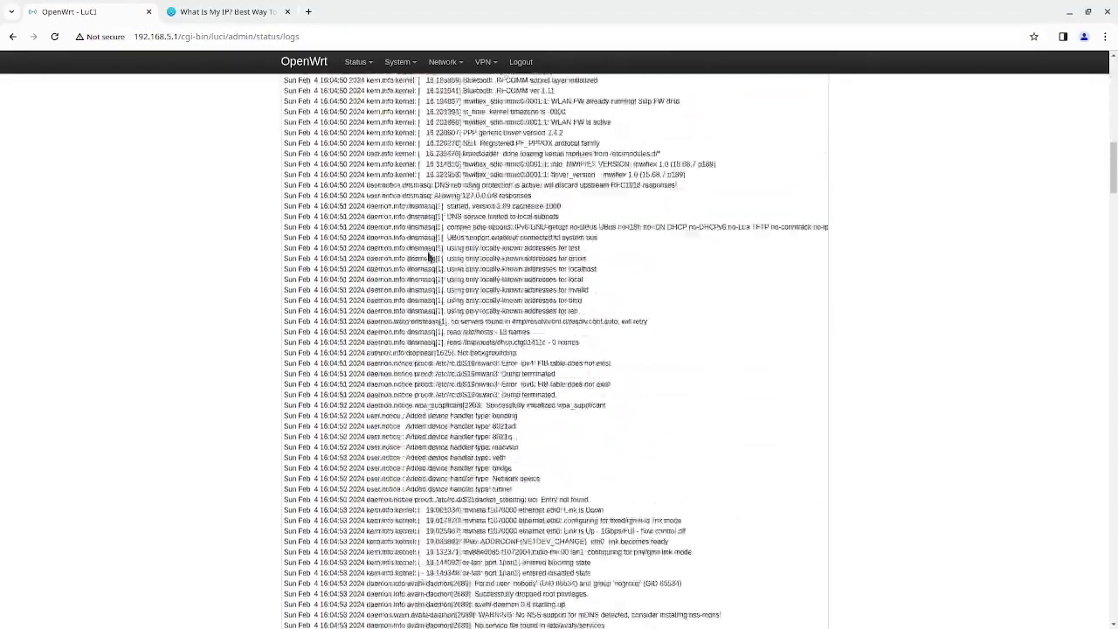
{"action": "scroll", "coordinate": [428, 256], "scroll_direction": "down", "scroll_amount": 20}
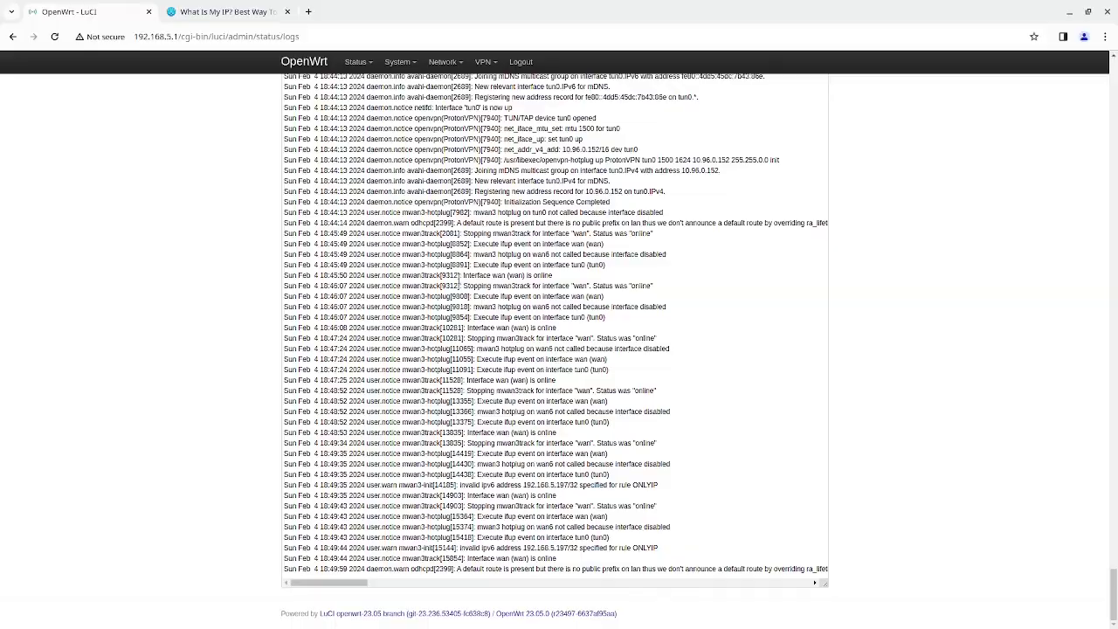
{"action": "scroll", "coordinate": [460, 285], "scroll_direction": "up", "scroll_amount": 20}
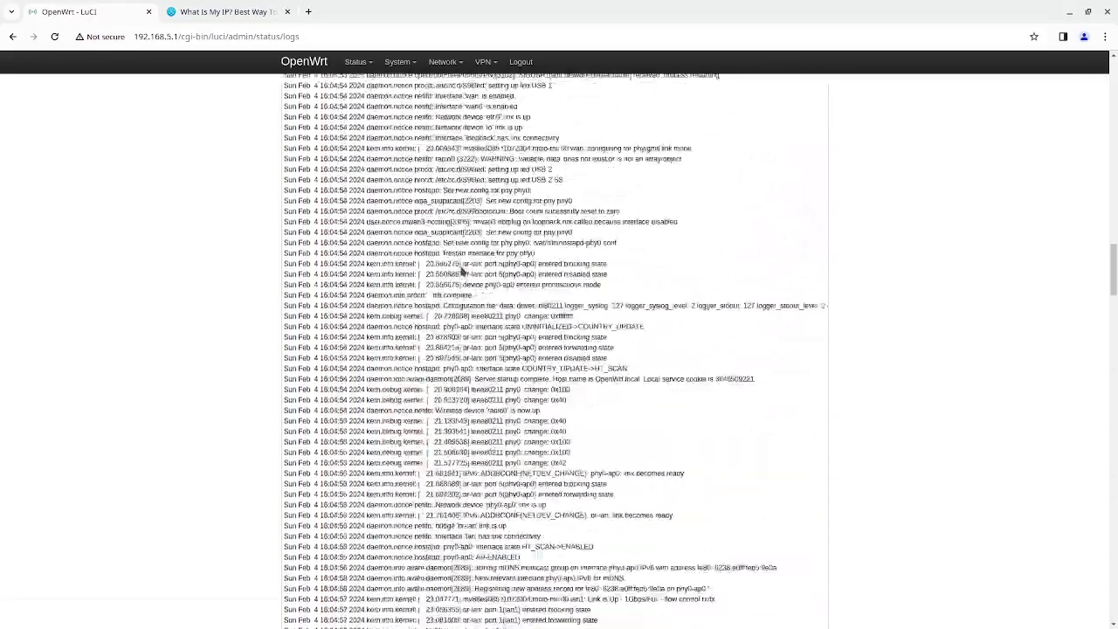
{"action": "scroll", "coordinate": [461, 271], "scroll_direction": "up", "scroll_amount": 10}
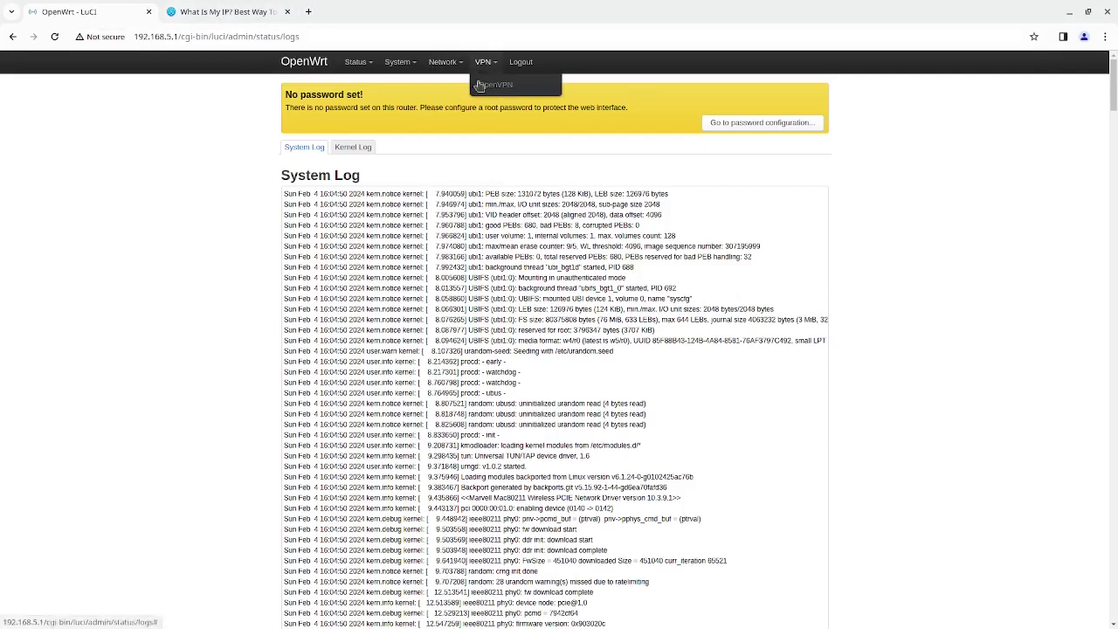
Open MultiWAN Manager's Rules list, inspect ONLYIP (192.168.5.197/32 via tun0_only), and dismiss unchanged.
{"action": "mouse_move", "coordinate": [450, 89]}
{"action": "left_click", "coordinate": [464, 174]}
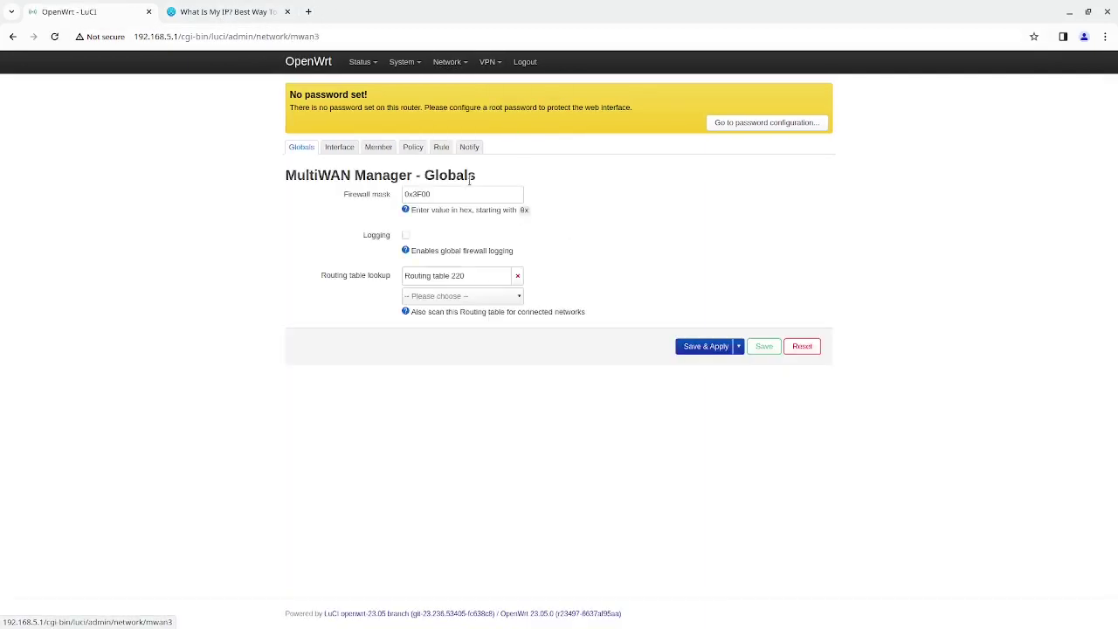
{"action": "left_click", "coordinate": [441, 148]}
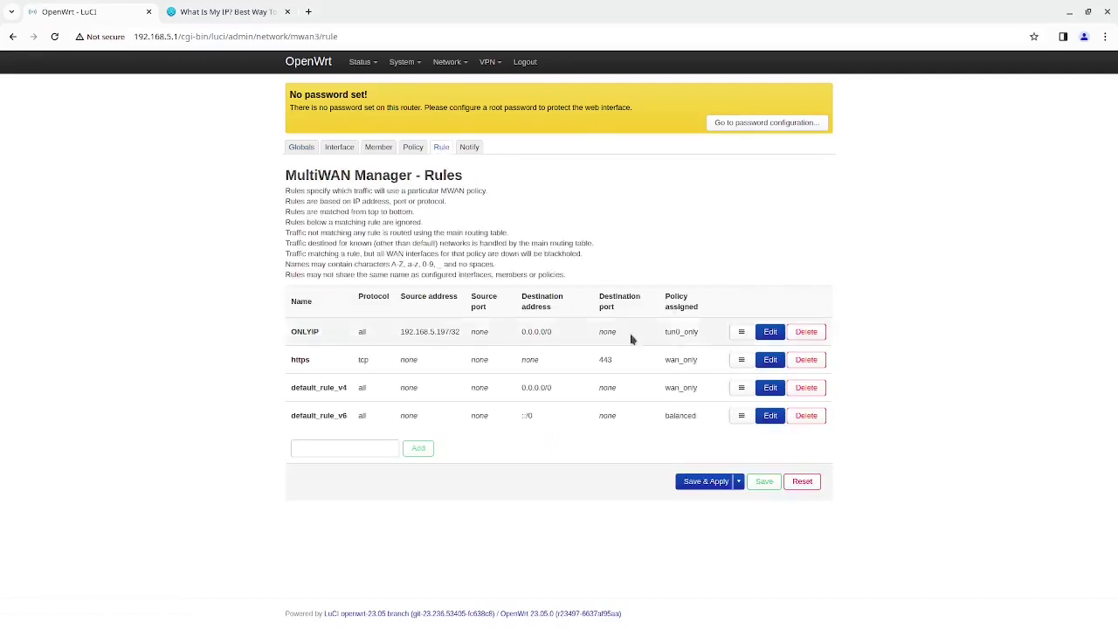
{"action": "left_click", "coordinate": [765, 335]}
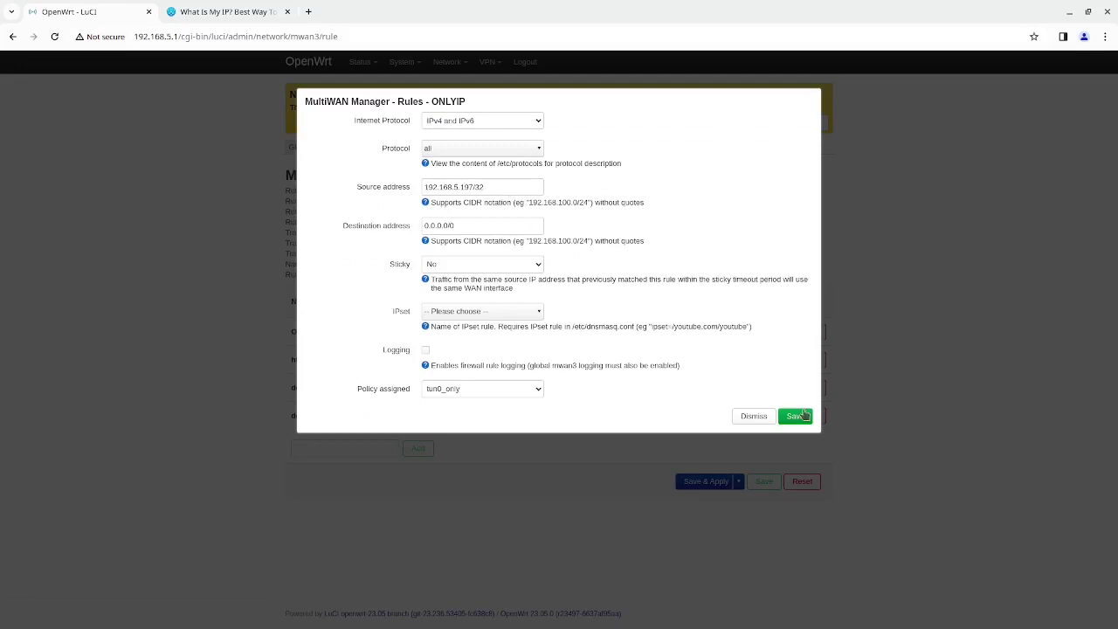
{"action": "left_click", "coordinate": [758, 416]}
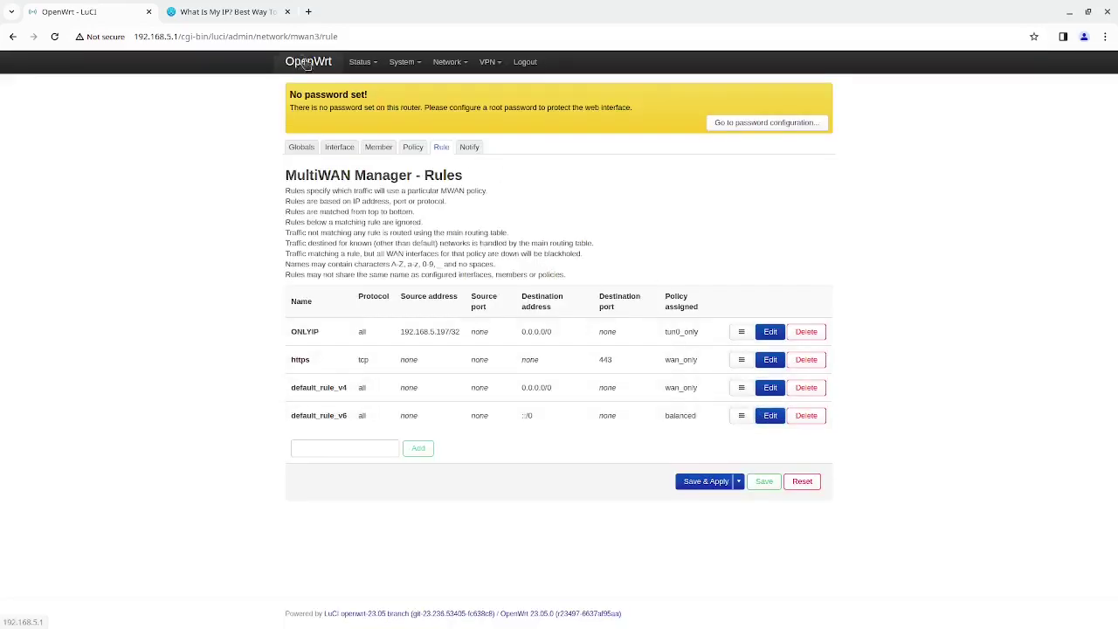
Reload WhatIsMyIP.com to see 138.199.22.99 in Tokyo, then go back to OpenWrt.
{"action": "left_click", "coordinate": [236, 12]}
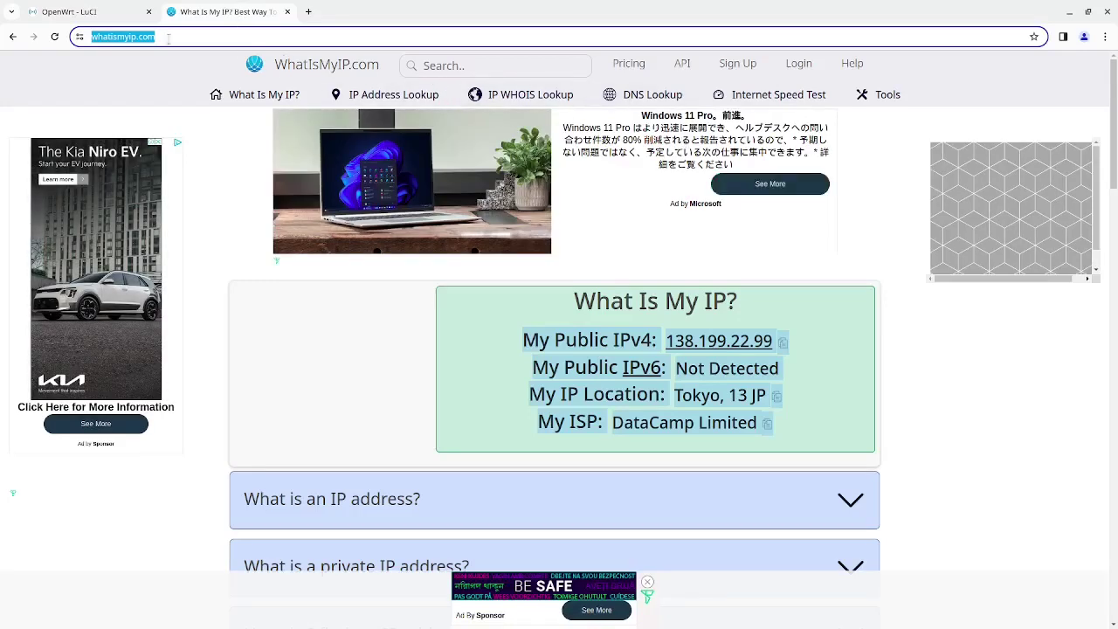
{"action": "left_click", "coordinate": [55, 37]}
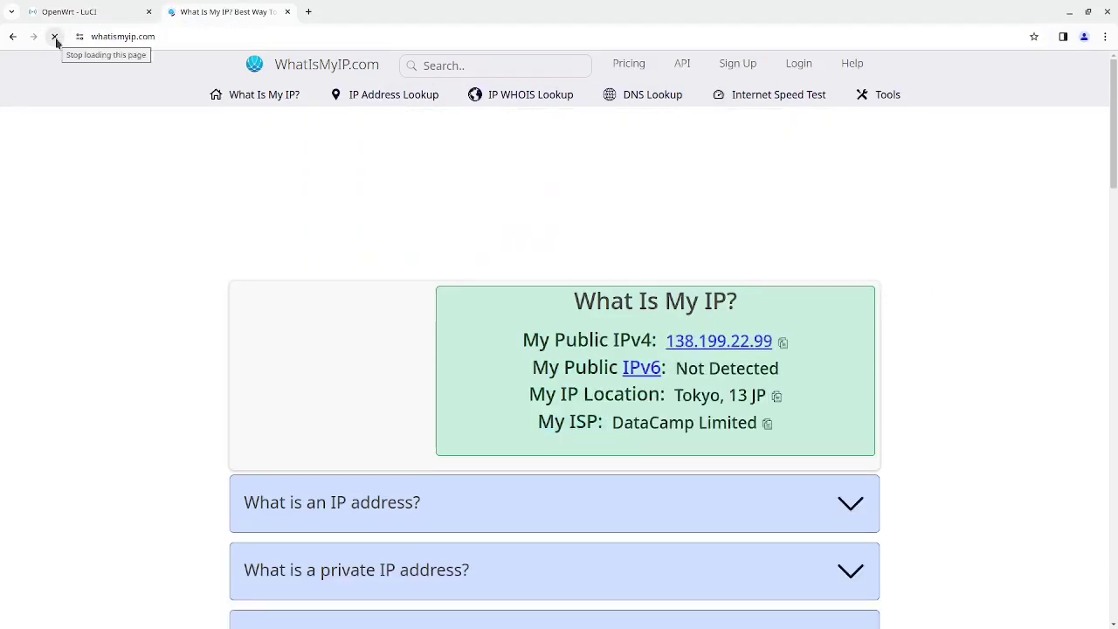
{"action": "left_click", "coordinate": [83, 11]}
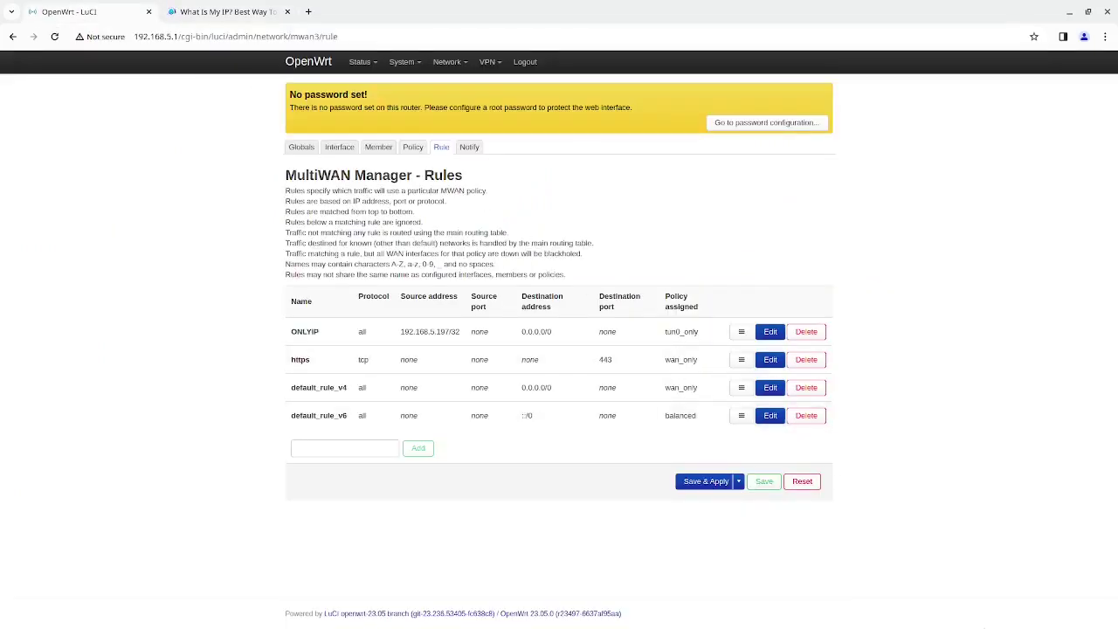
Switch to the Konsole window showing 192.168.5.197 on wlp0s20f3.
{"action": "key", "text": "alt+Tab"}
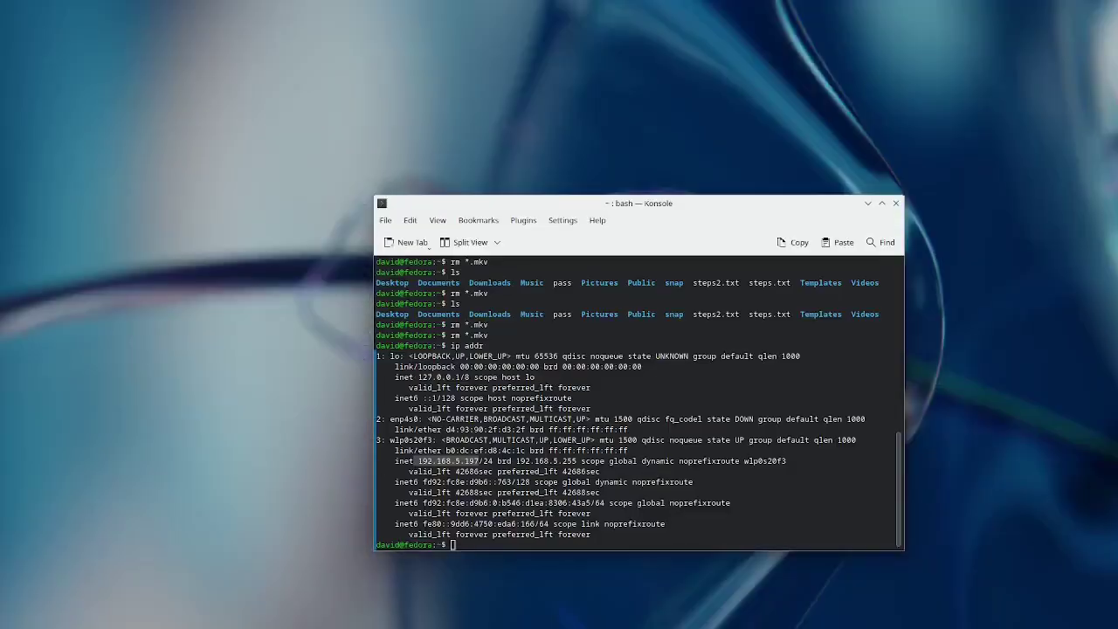